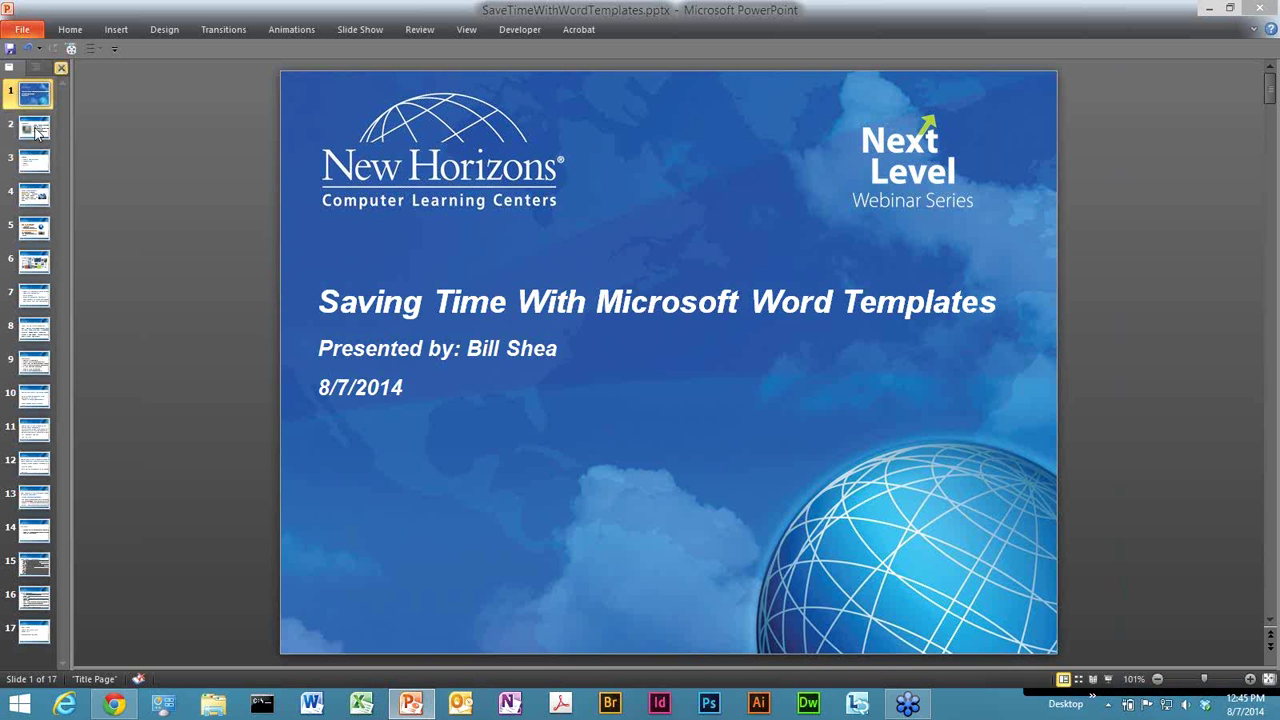
Step: Go from the 'Saving Time With Microsoft Word Templates' title slide to slide 2
click(36, 133)
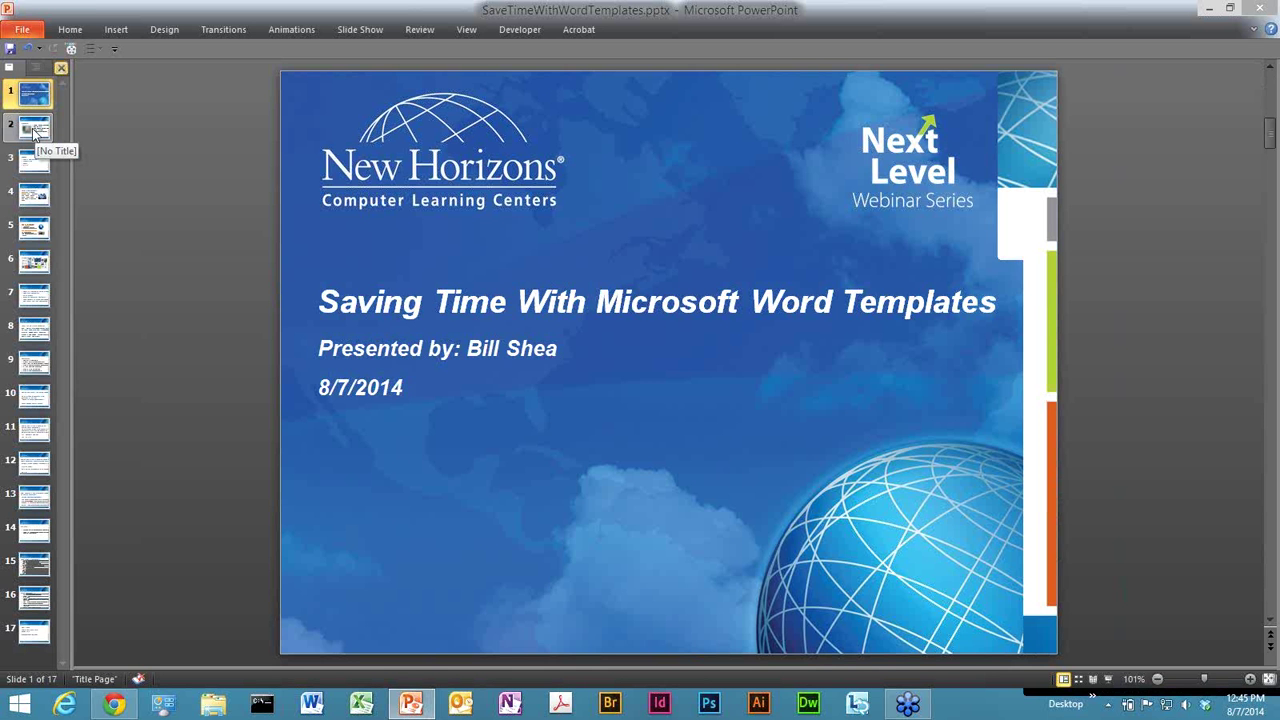
Step: Display slide 2, 'Welcome', with the presenter's photo and credential bullets
click(34, 133)
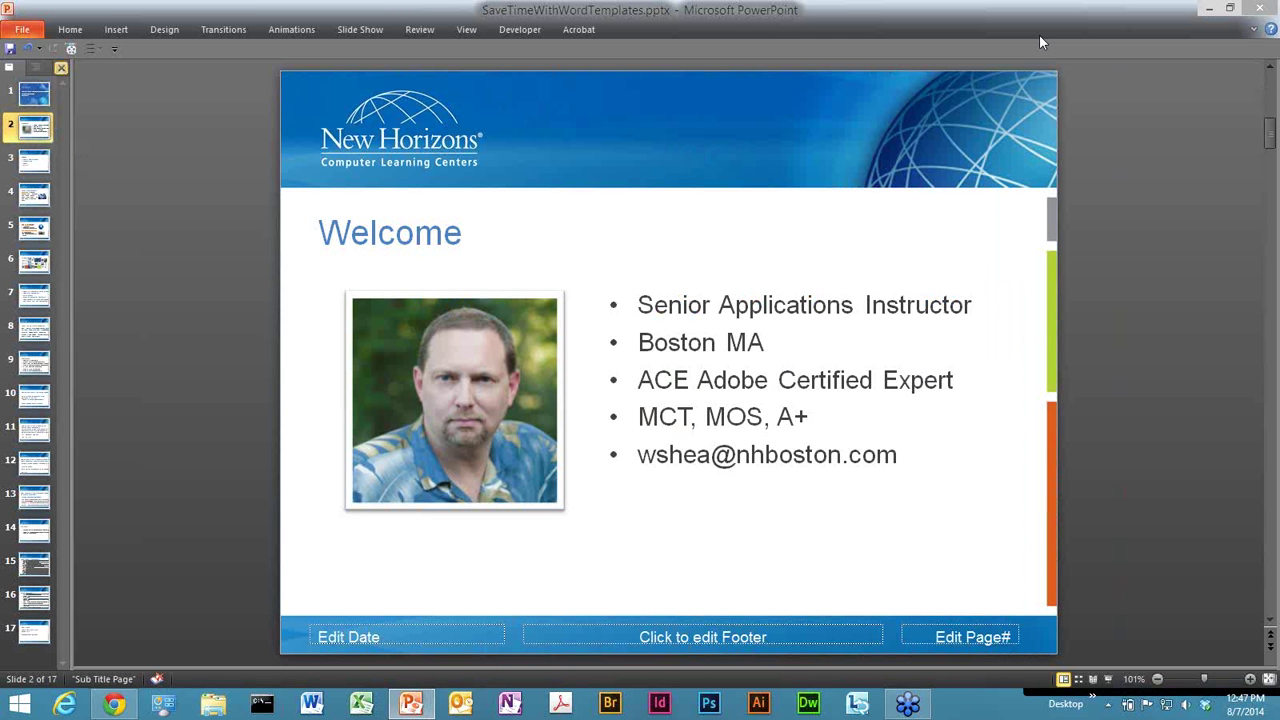
Step: Show slide 3, 'Agenda': Who is New Horizons?, Presentation, Demo, and Q & A
click(34, 161)
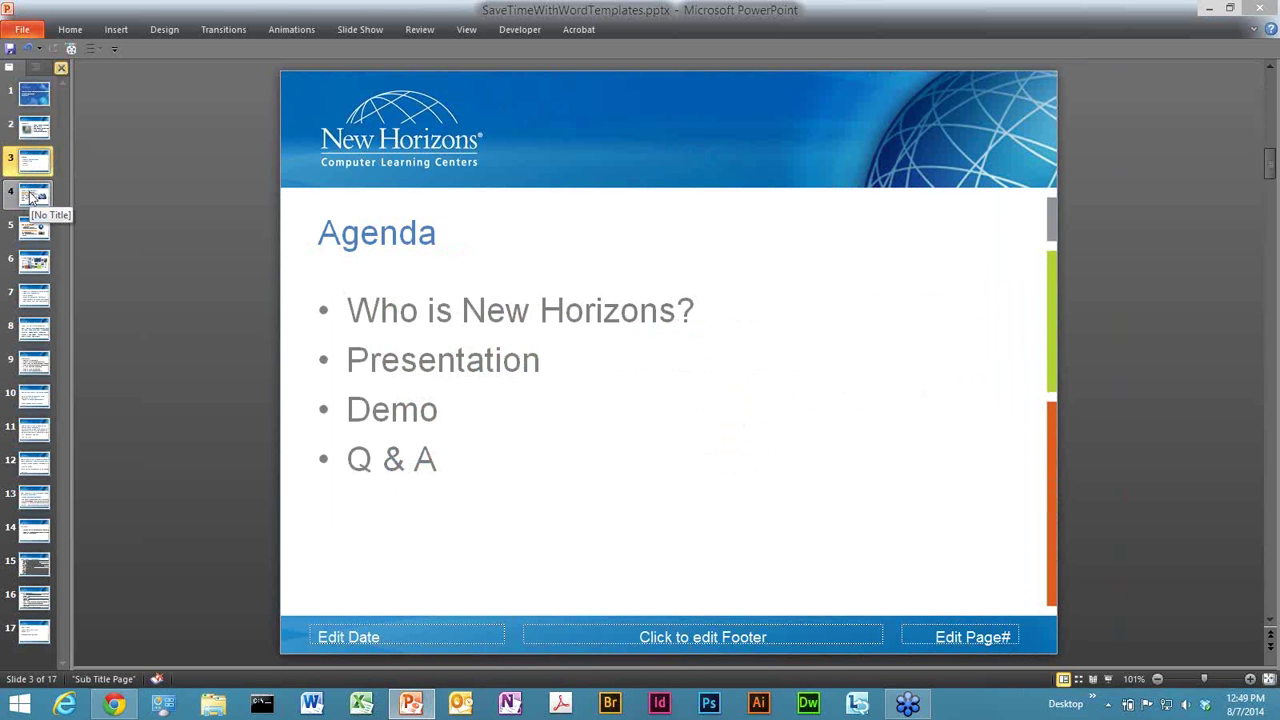
Step: Display slide 4, 'Who is New Horizons?', describing the worldwide training provider
click(30, 196)
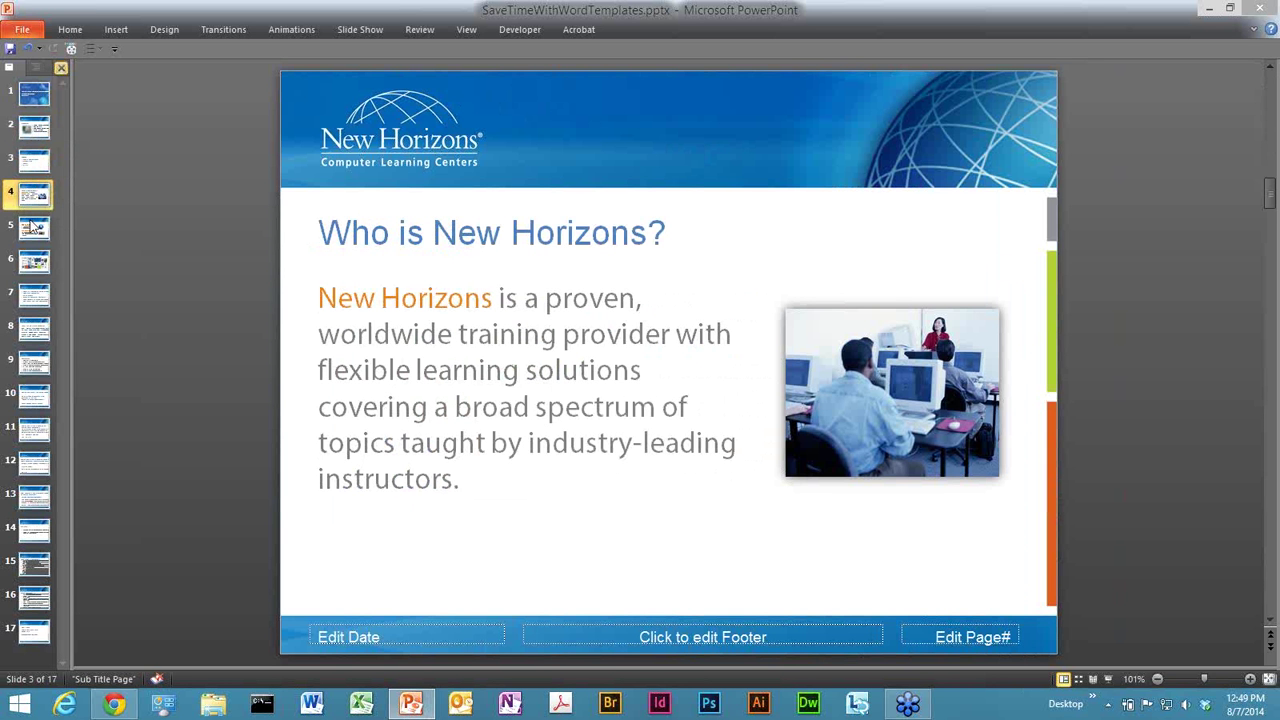
Step: Display slide 5, 'Facts to Consider', with network statistics and learning methods
click(35, 228)
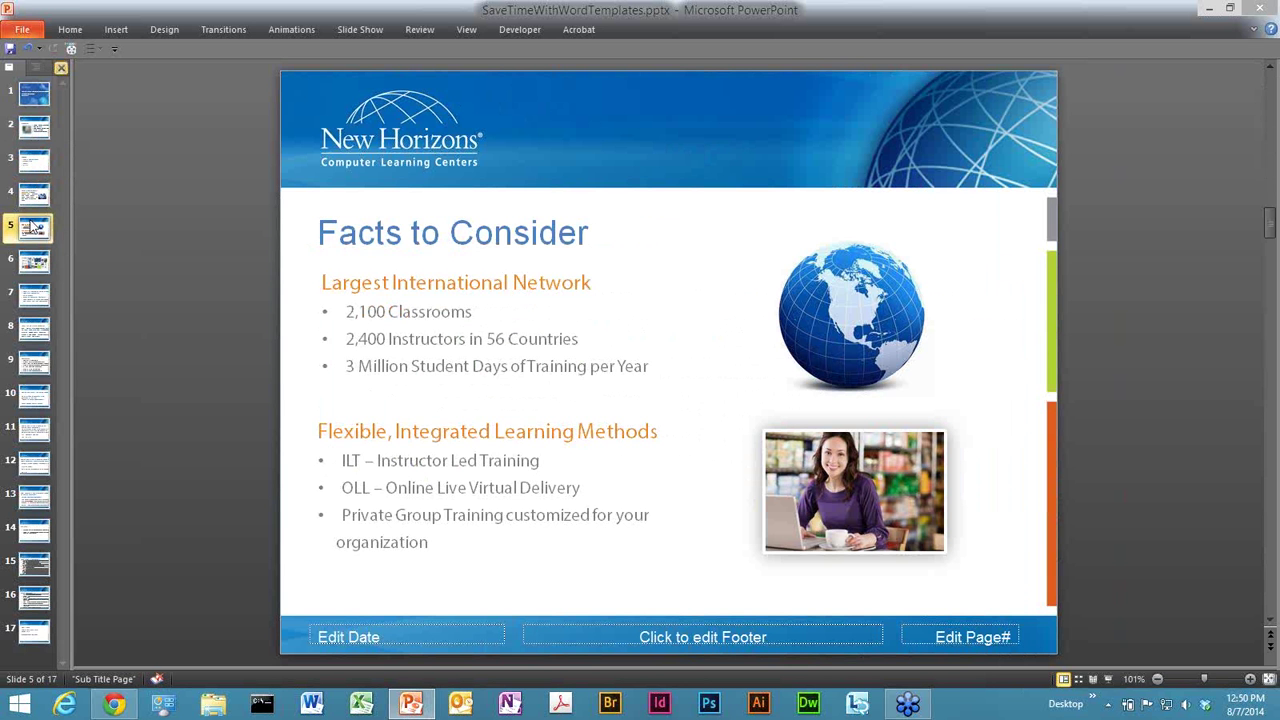
Step: Advance through slide 6, 'Strong Vendor Partnerships', to slide 7
key(Down)
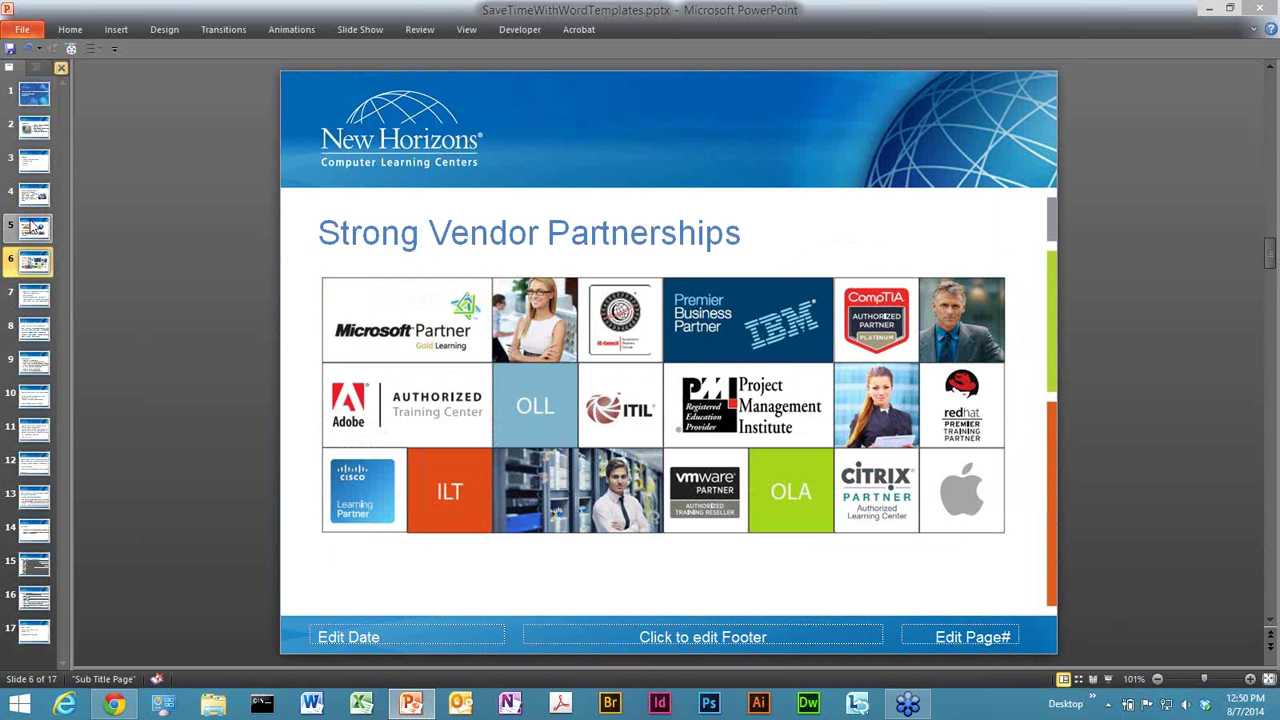
key(Down)
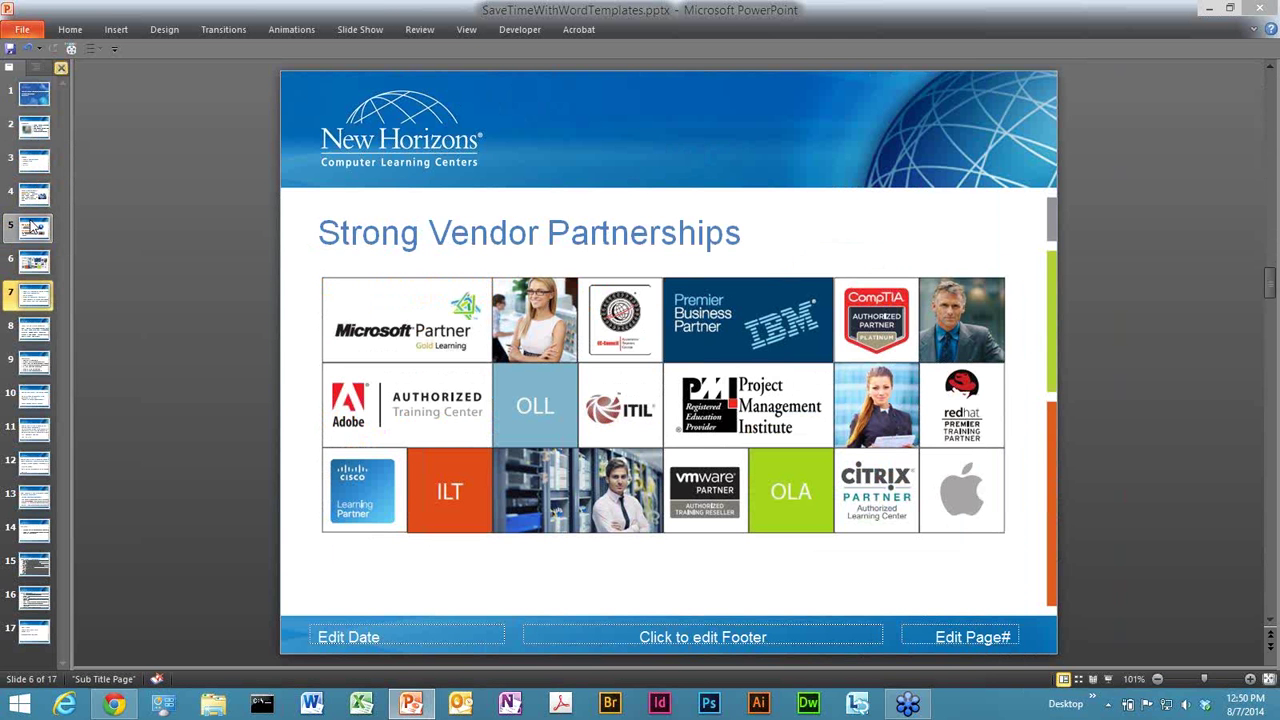
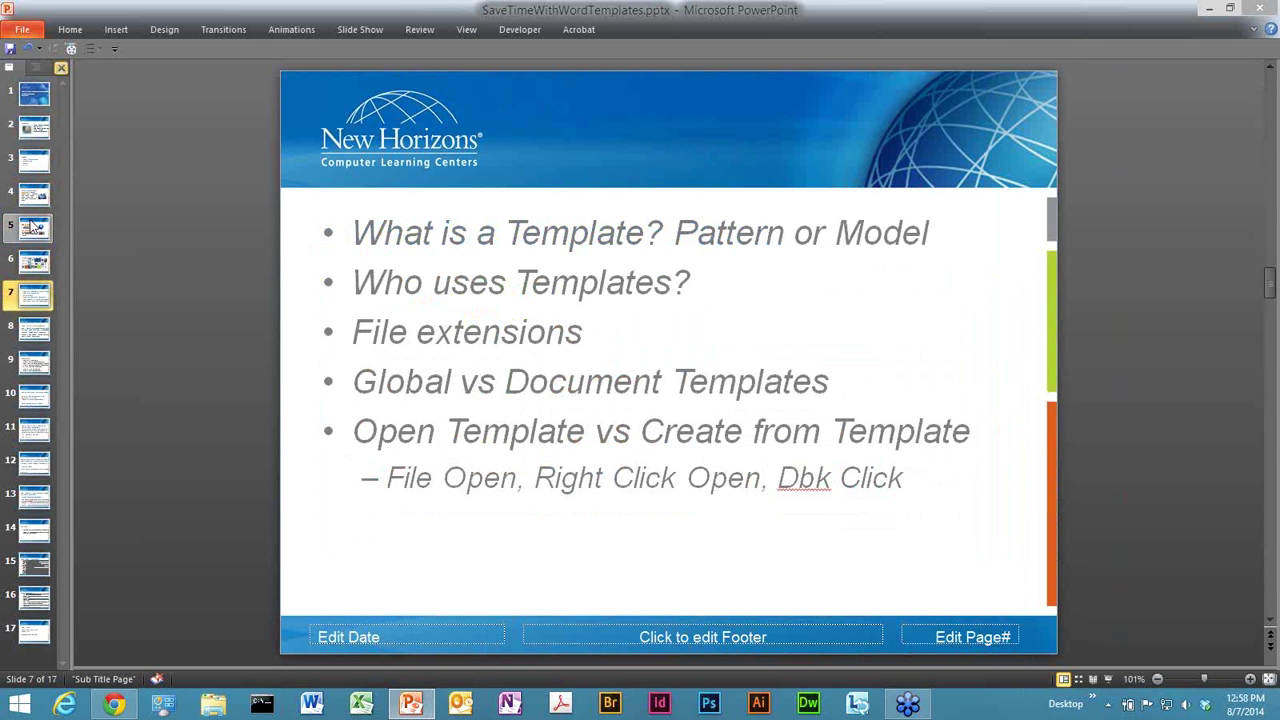
Step: Advance to slide 8, 'What can we store in Templates?'
key(Down)
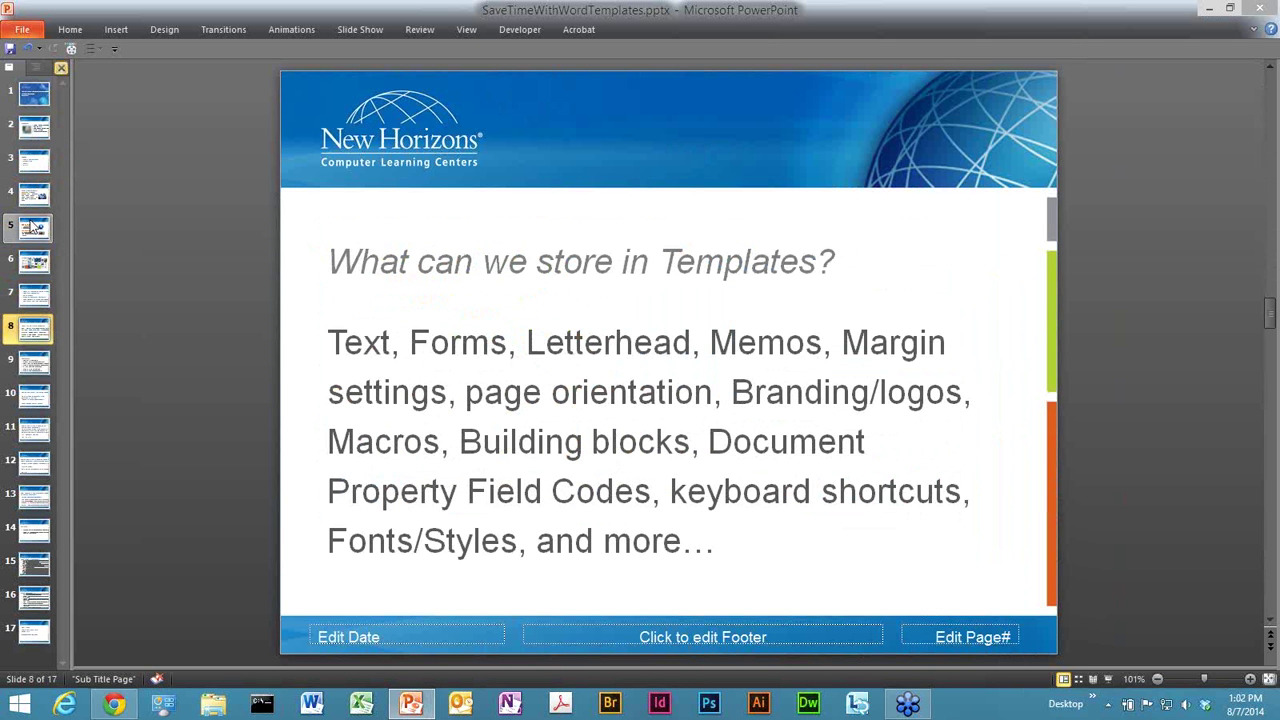
Step: Go to slide 9, 'Approaches', then minimize the PowerPoint window
key(Down)
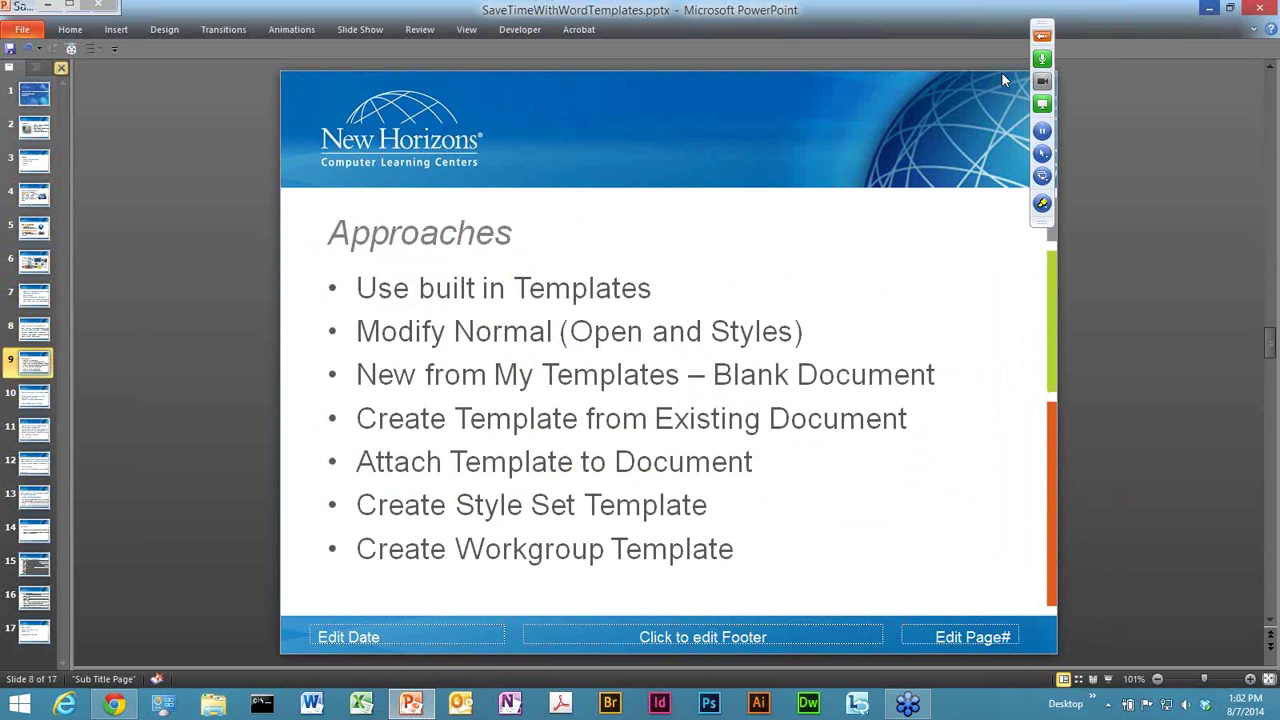
click(1207, 14)
Step: Launch Word and show the backstage Recent list of documents and places
key(super+6)
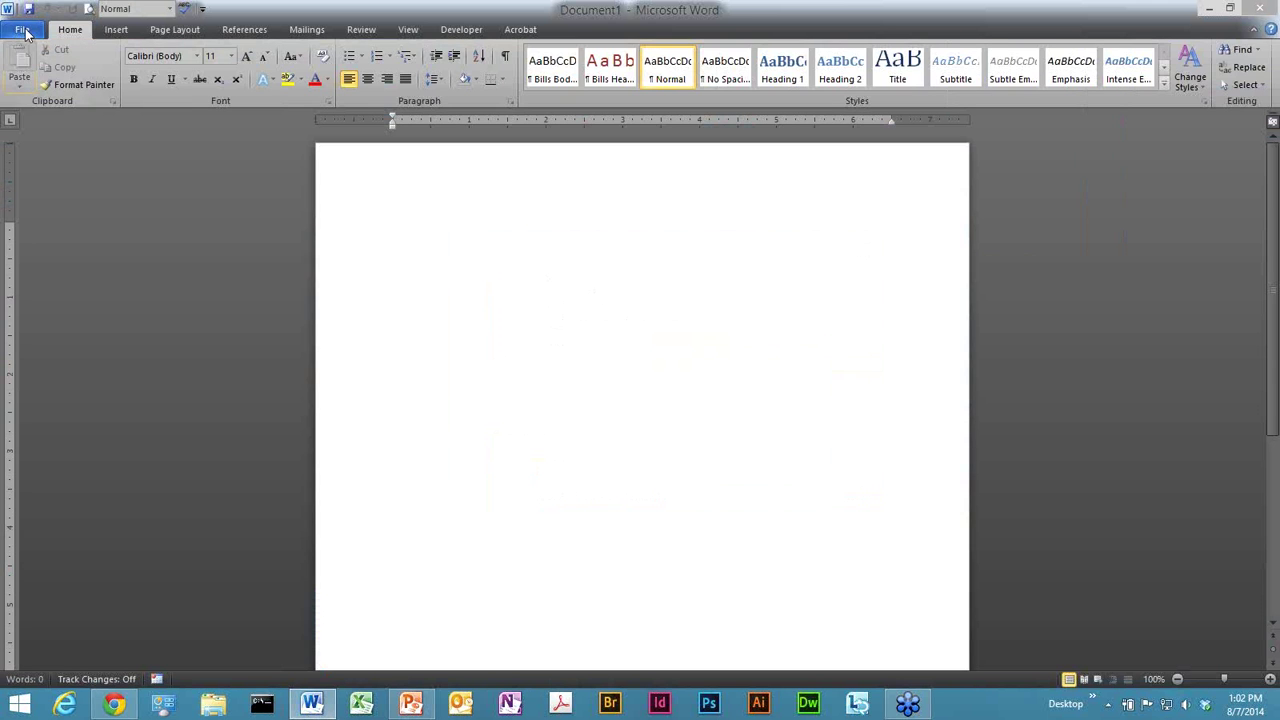
click(22, 30)
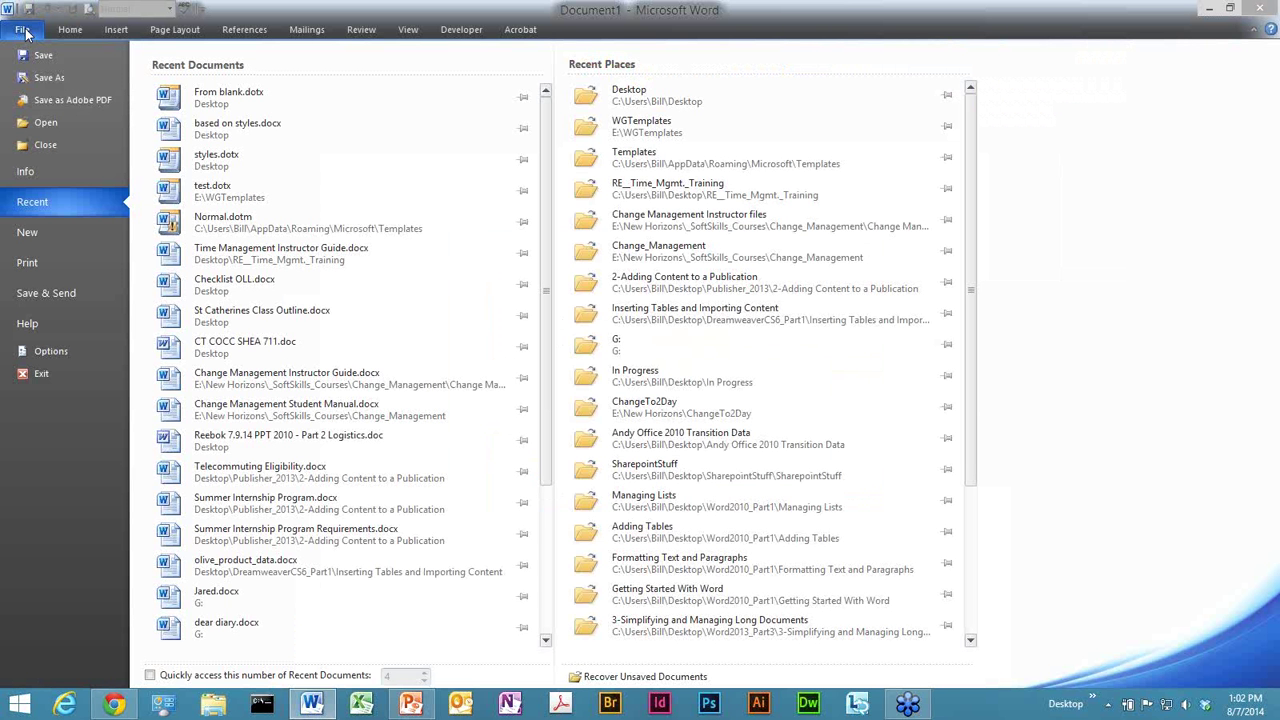
Step: Show the New page with Available Templates and Office.com template categories
click(33, 230)
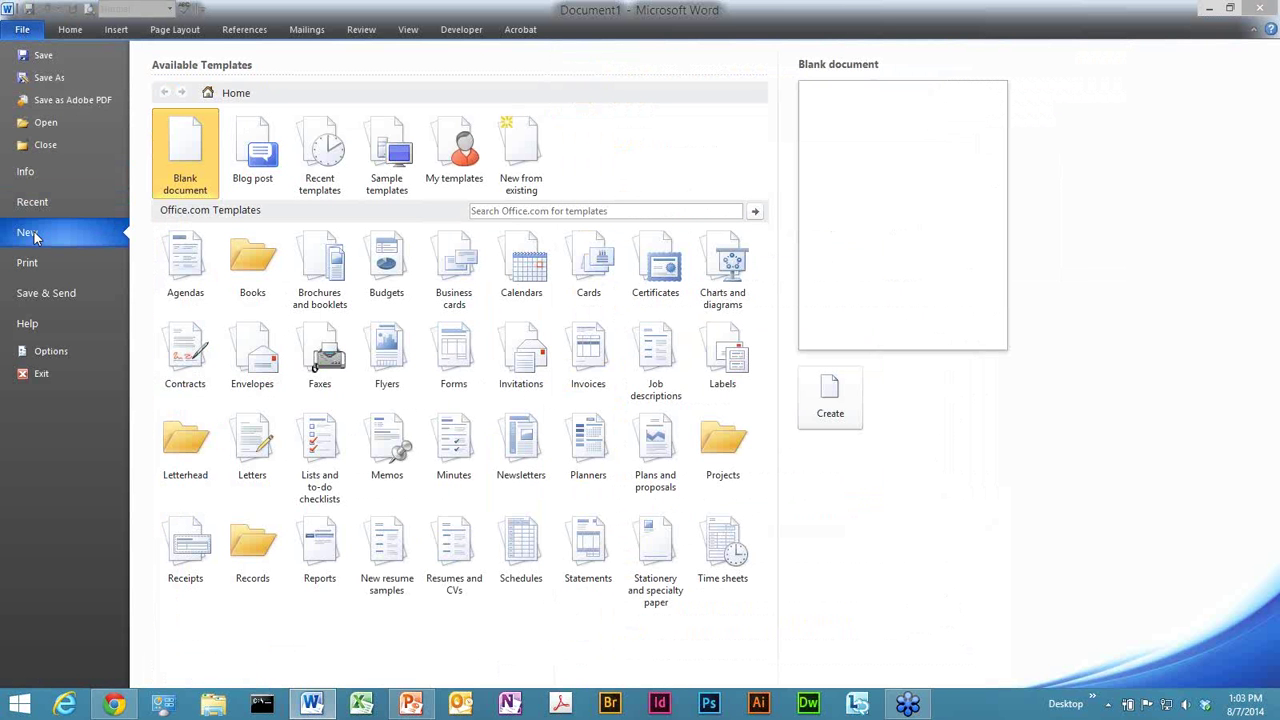
Step: Browse the Agendas, Letterhead and Books template categories, finishing on the Agendas collection
click(157, 262)
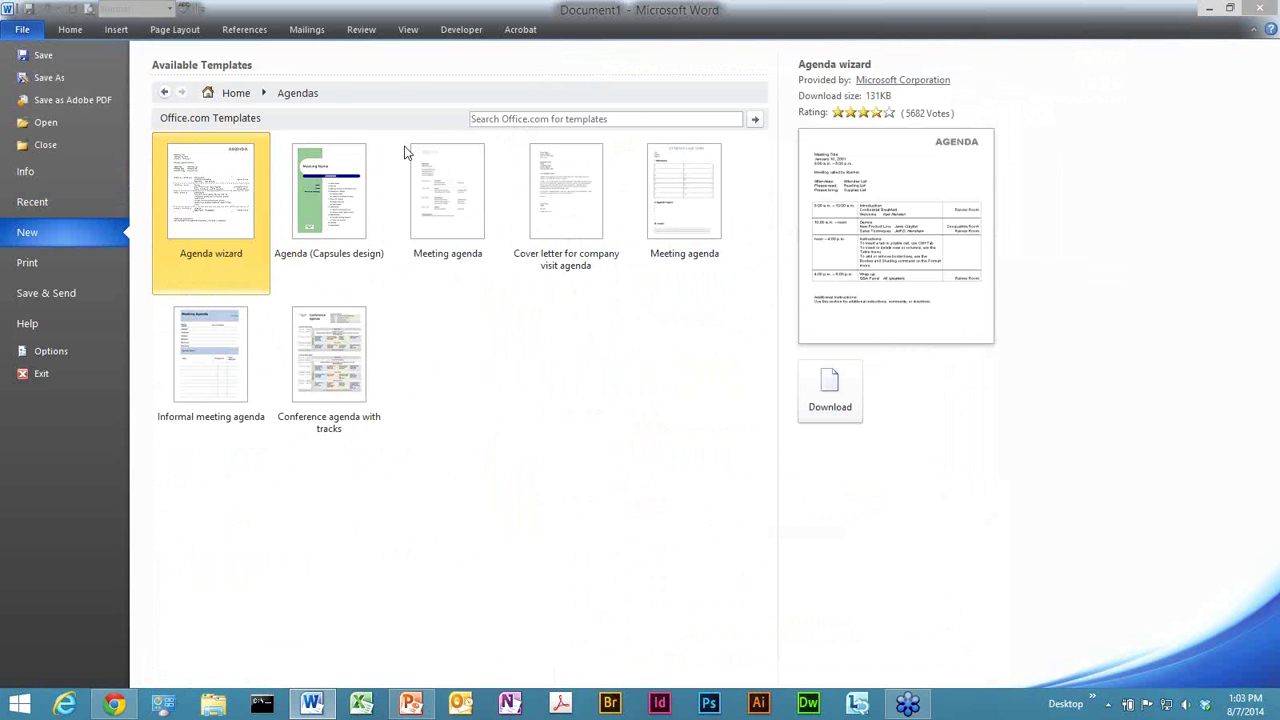
click(232, 95)
click(201, 444)
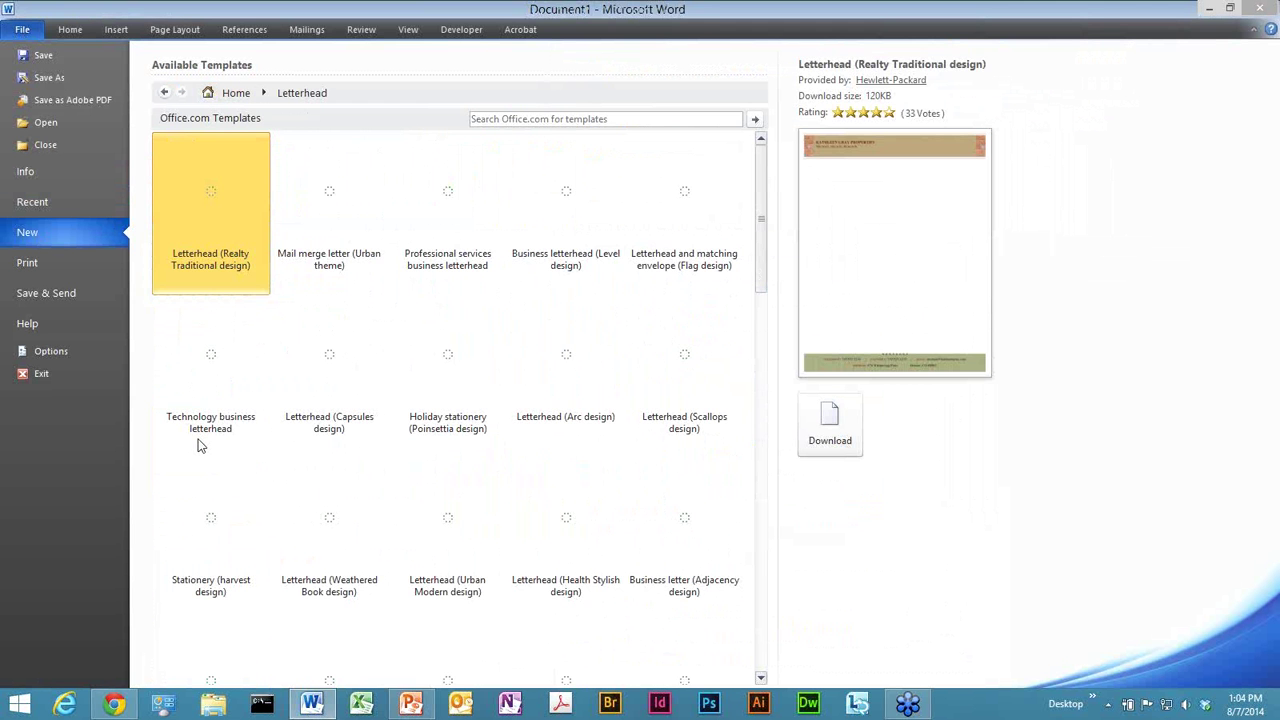
click(240, 94)
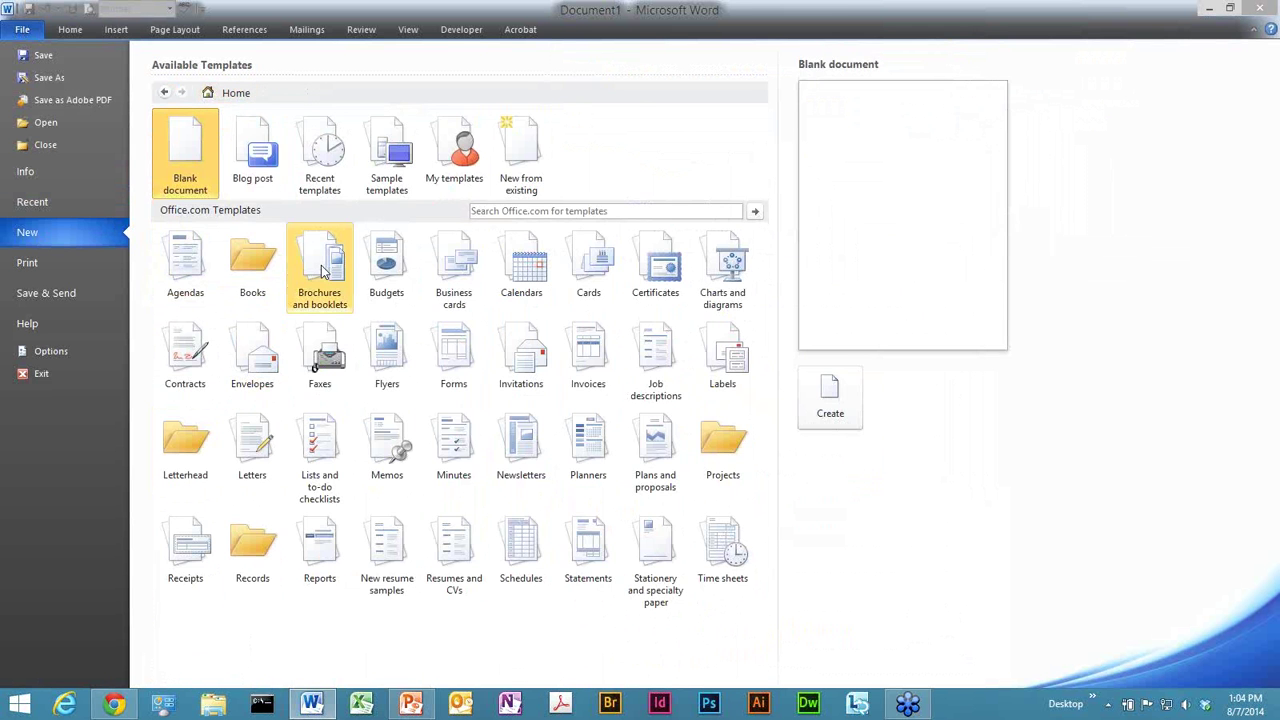
click(247, 311)
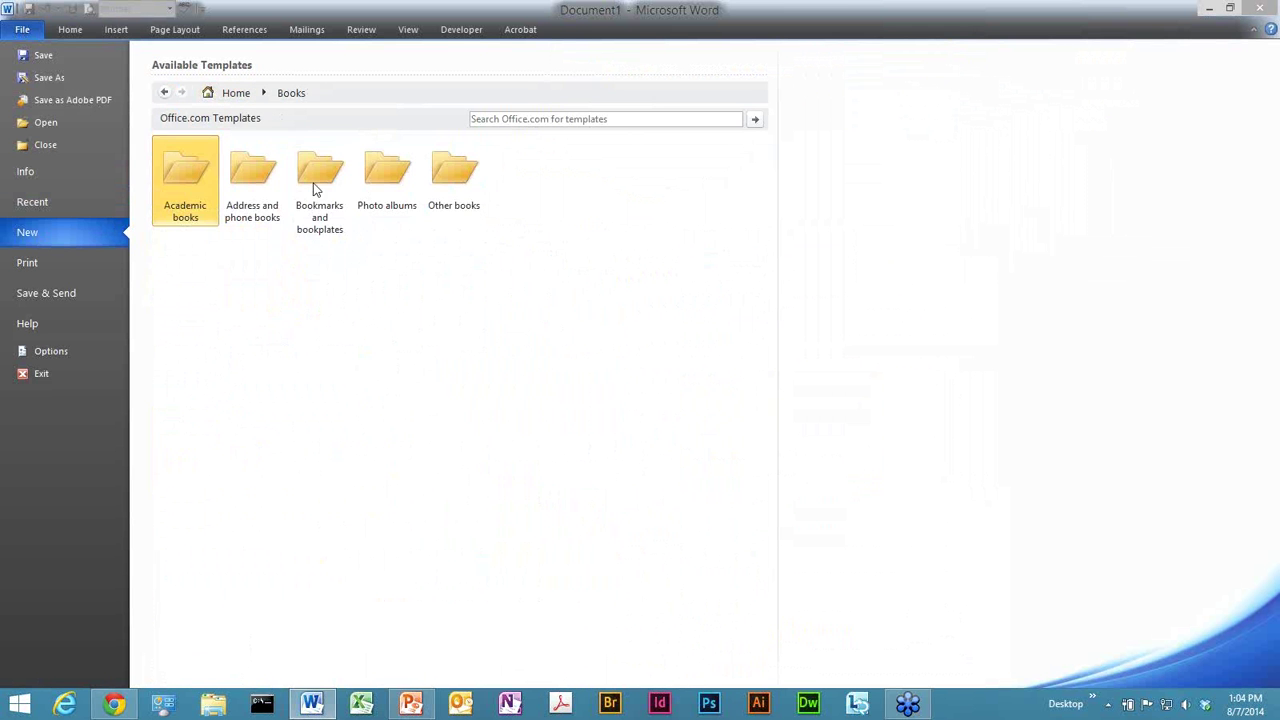
click(234, 99)
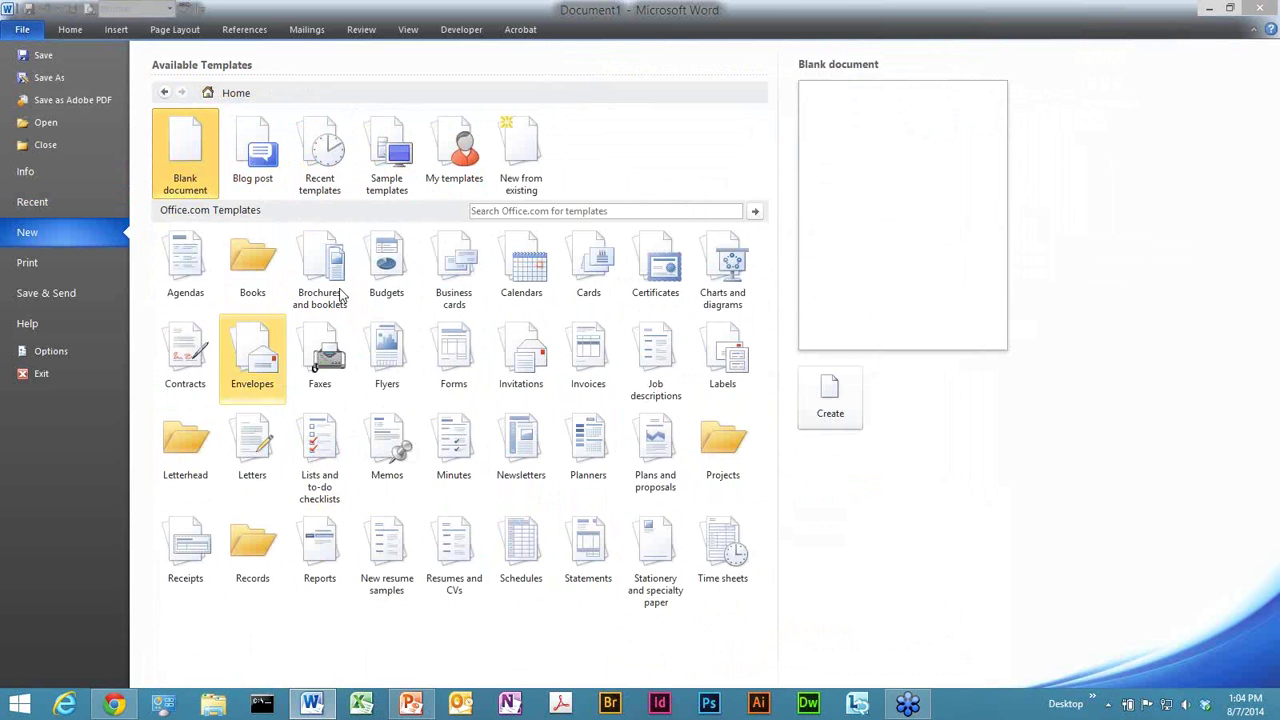
click(184, 263)
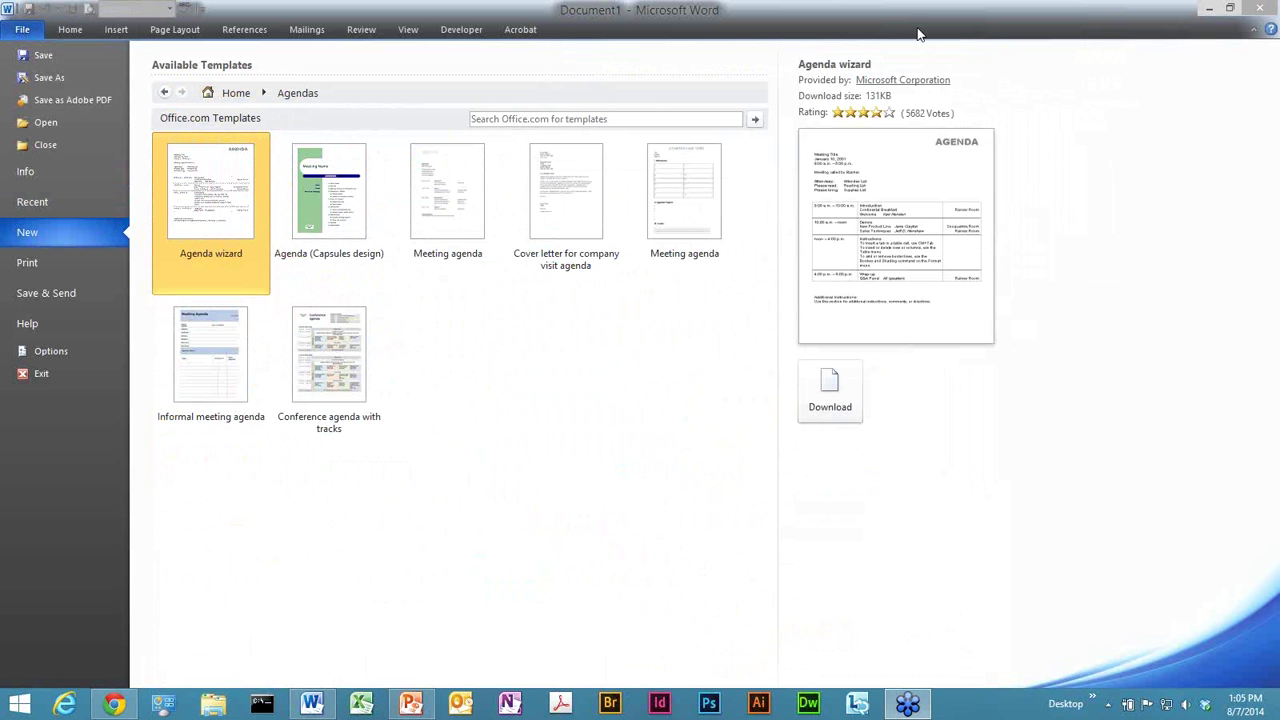
Step: Switch with Alt+Tab to the PowerPoint window showing the Approaches slide
key(alt+Tab)
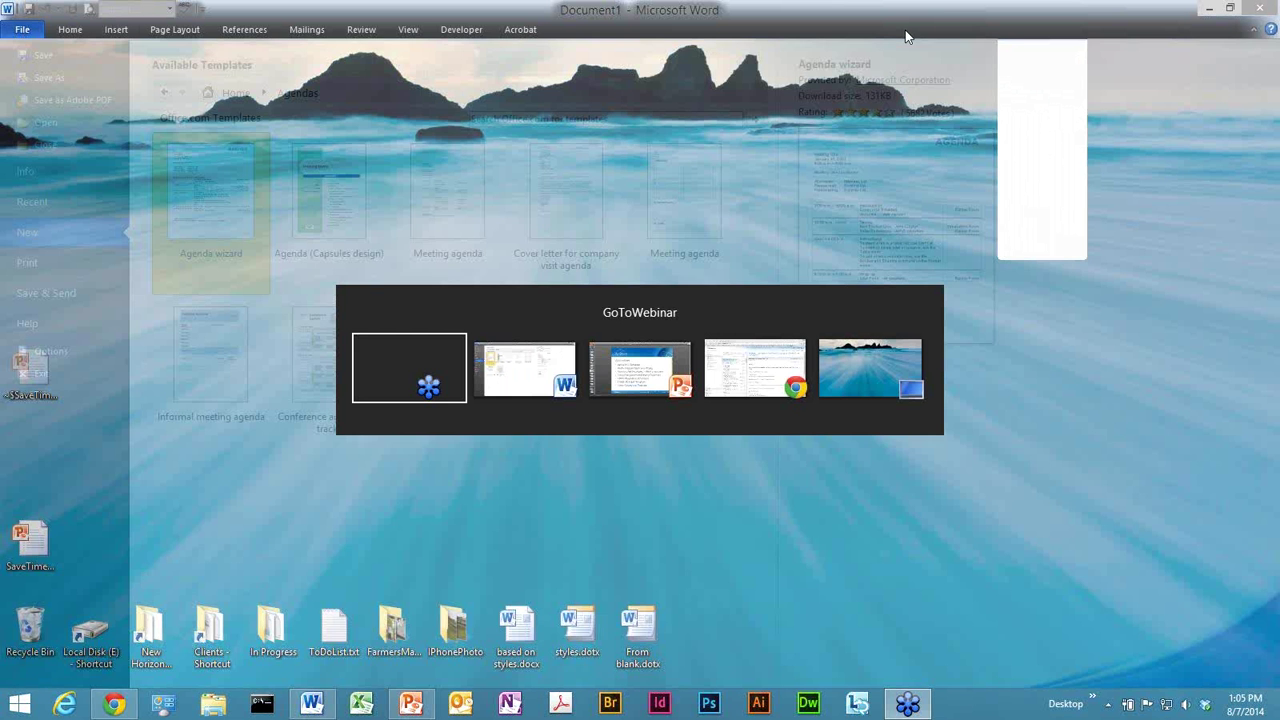
key(alt+Tab)
key(alt+Tab)
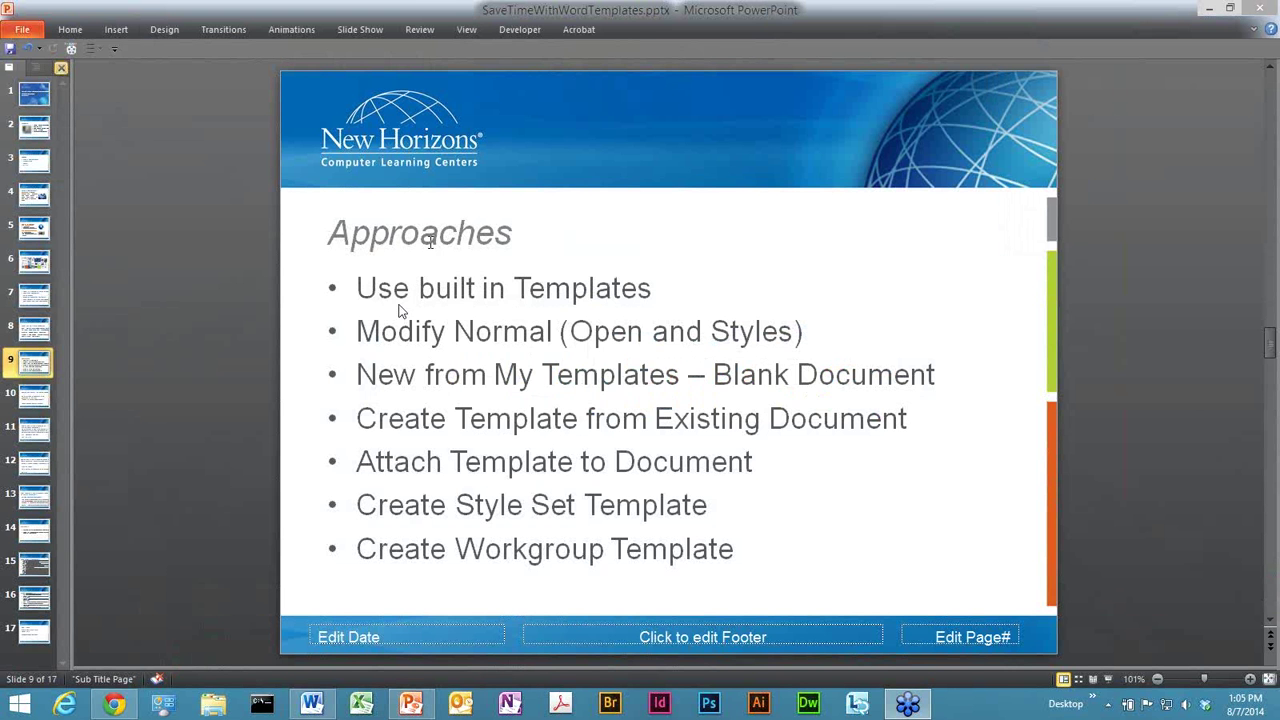
Step: Return to Word and reopen the backstage Recent page listing From blank.dotx
key(alt+Tab)
key(alt+Tab)
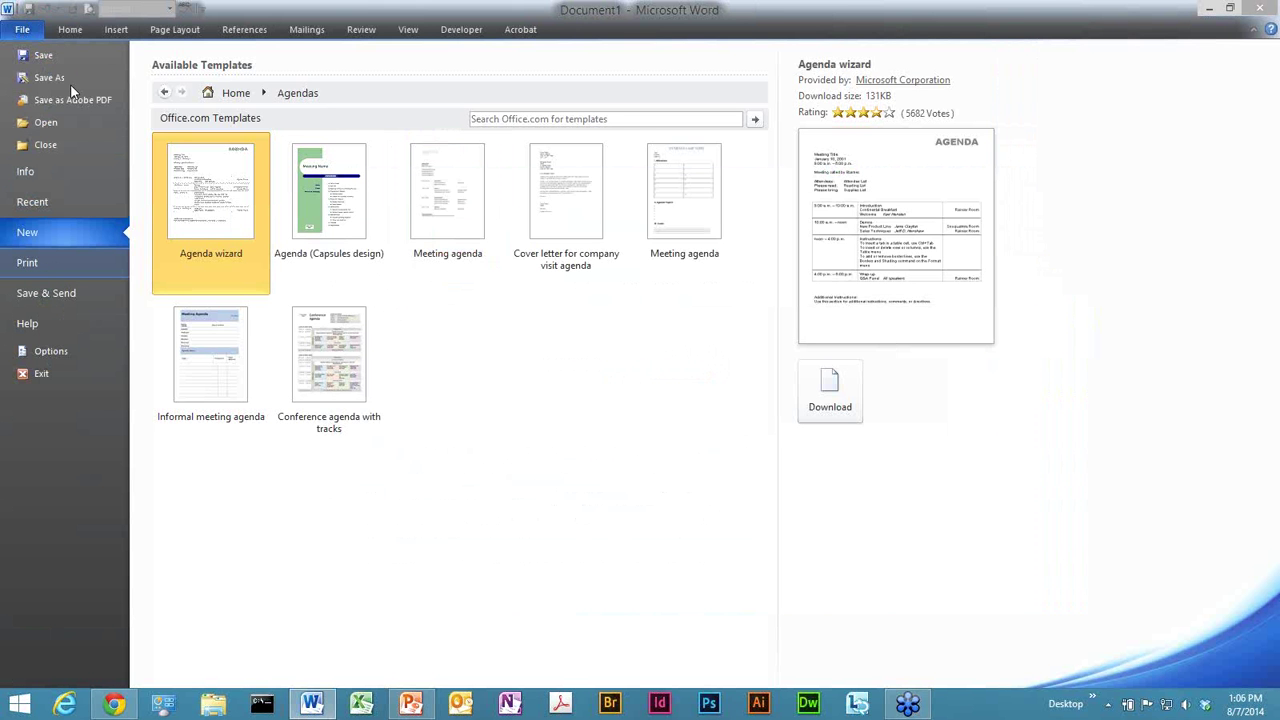
click(23, 30)
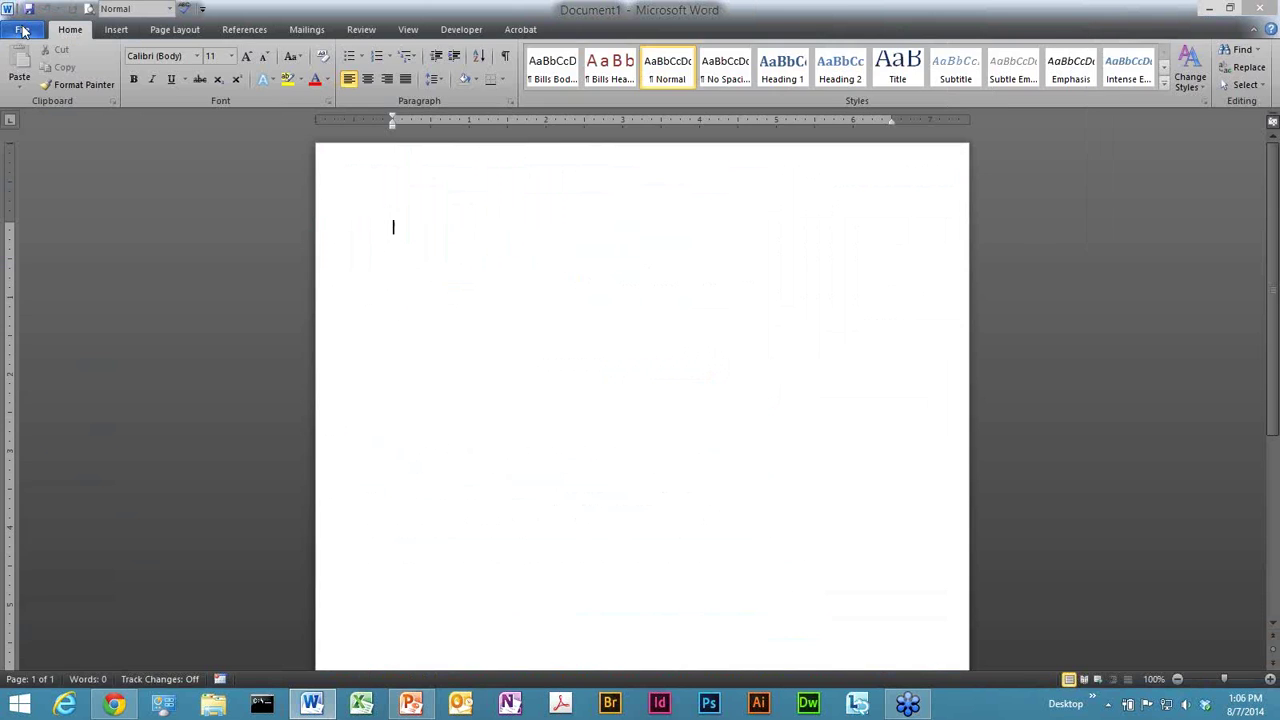
click(23, 30)
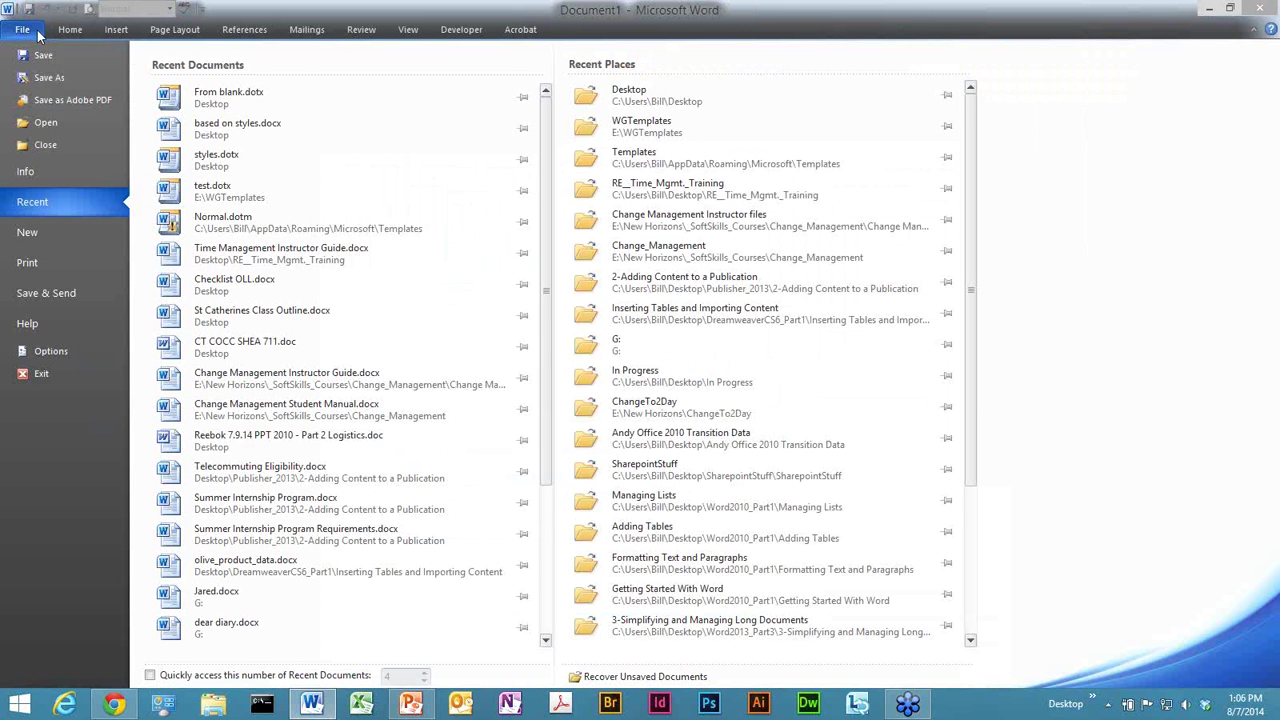
Step: Open Word Options on the Advanced page, scrolled to the Save and General settings
click(56, 350)
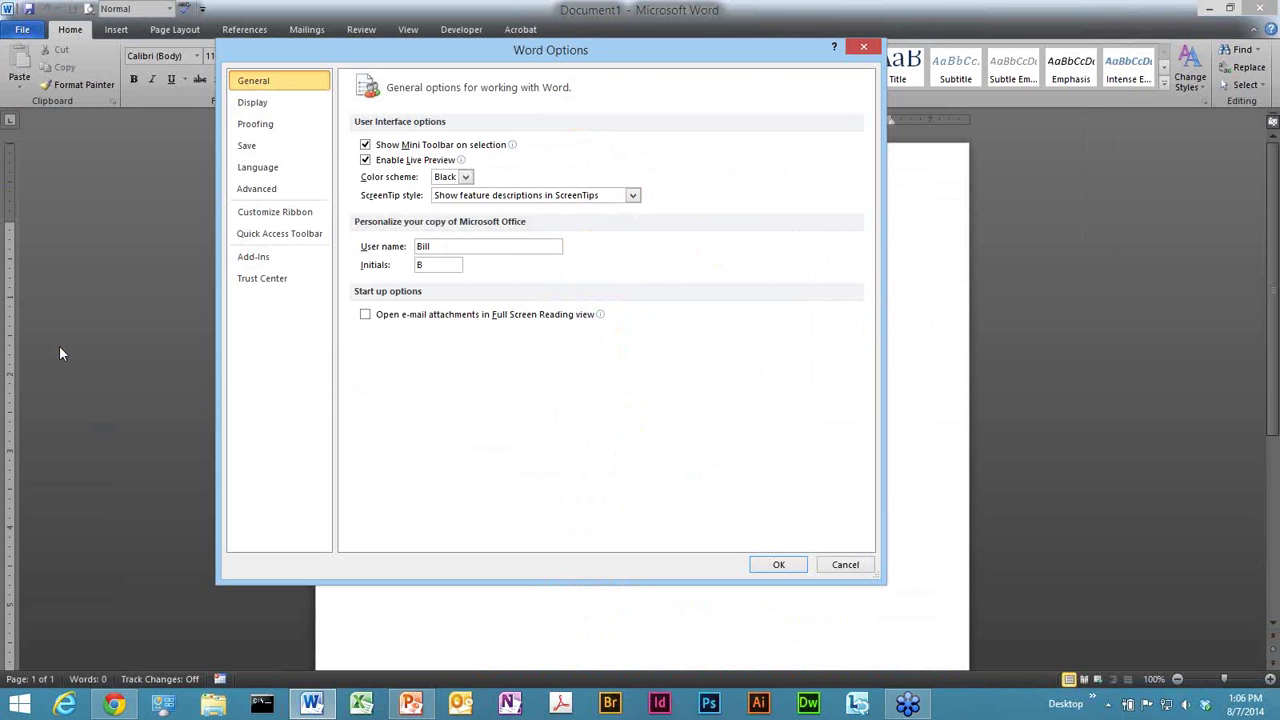
click(266, 192)
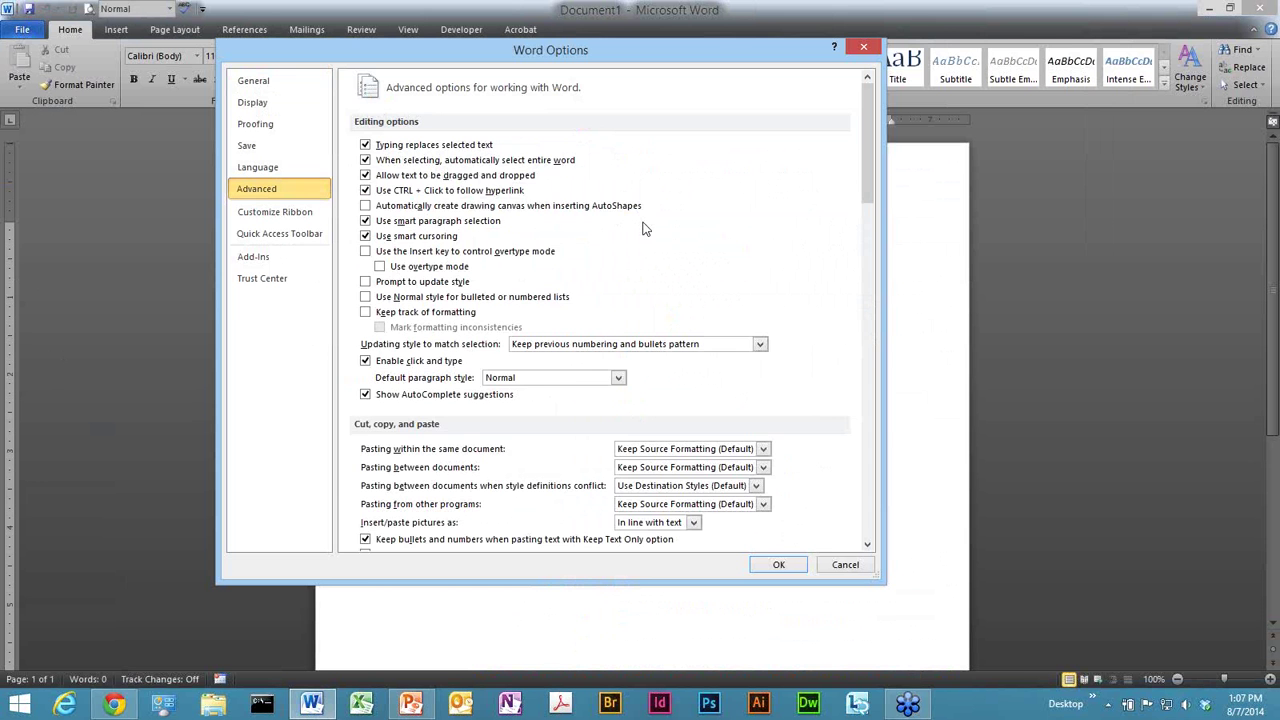
scroll(645, 229, down, 10)
scroll(645, 229, down, 10)
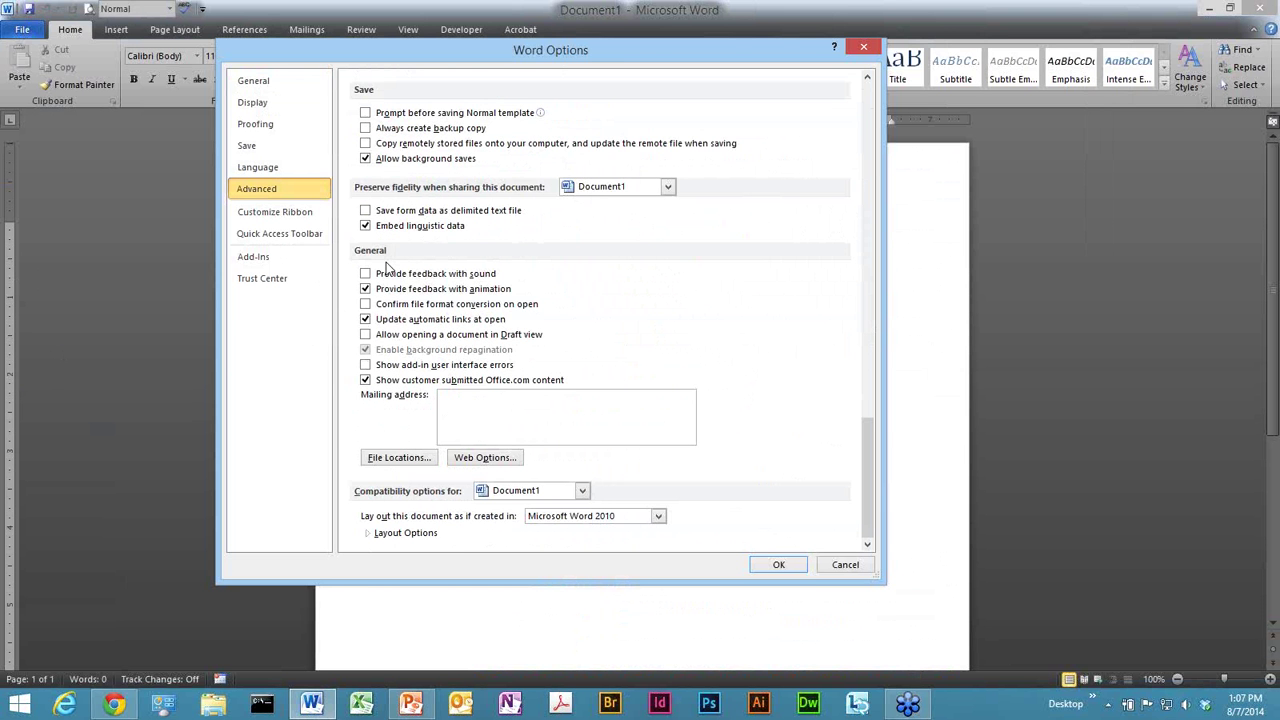
Step: Reveal and copy the User templates folder path from File Locations, then launch File Explorer
click(399, 459)
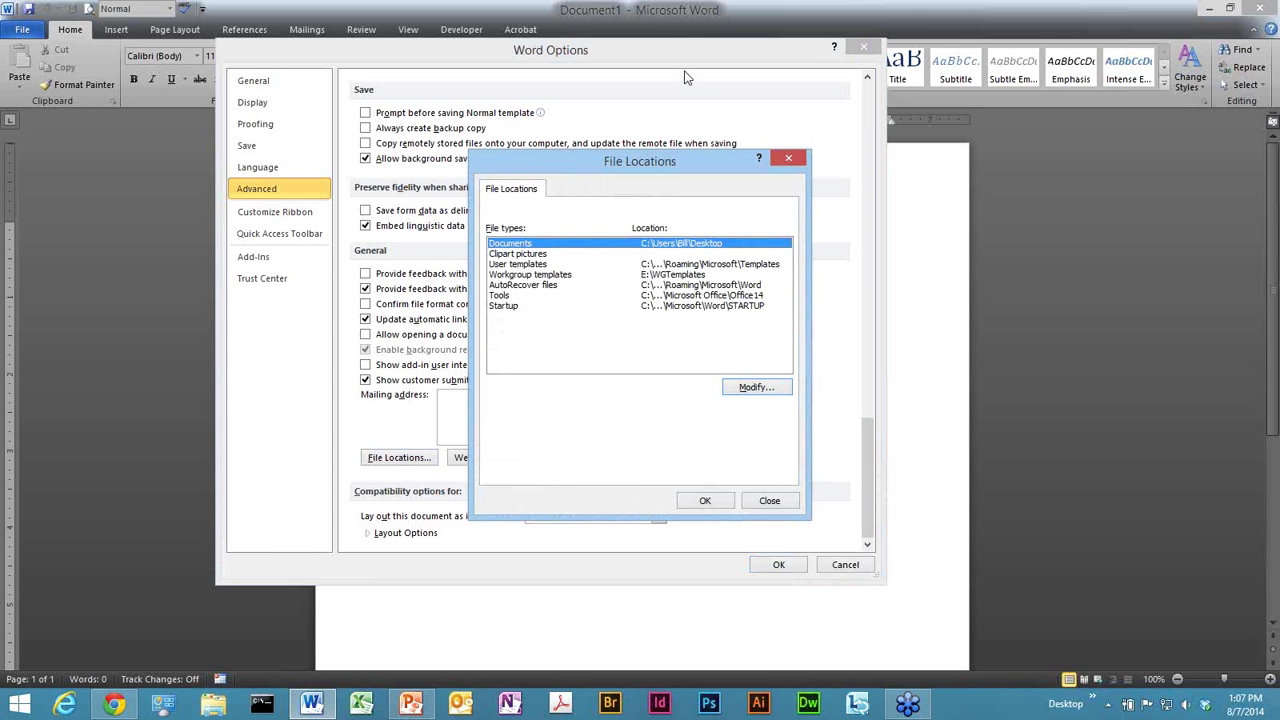
click(522, 265)
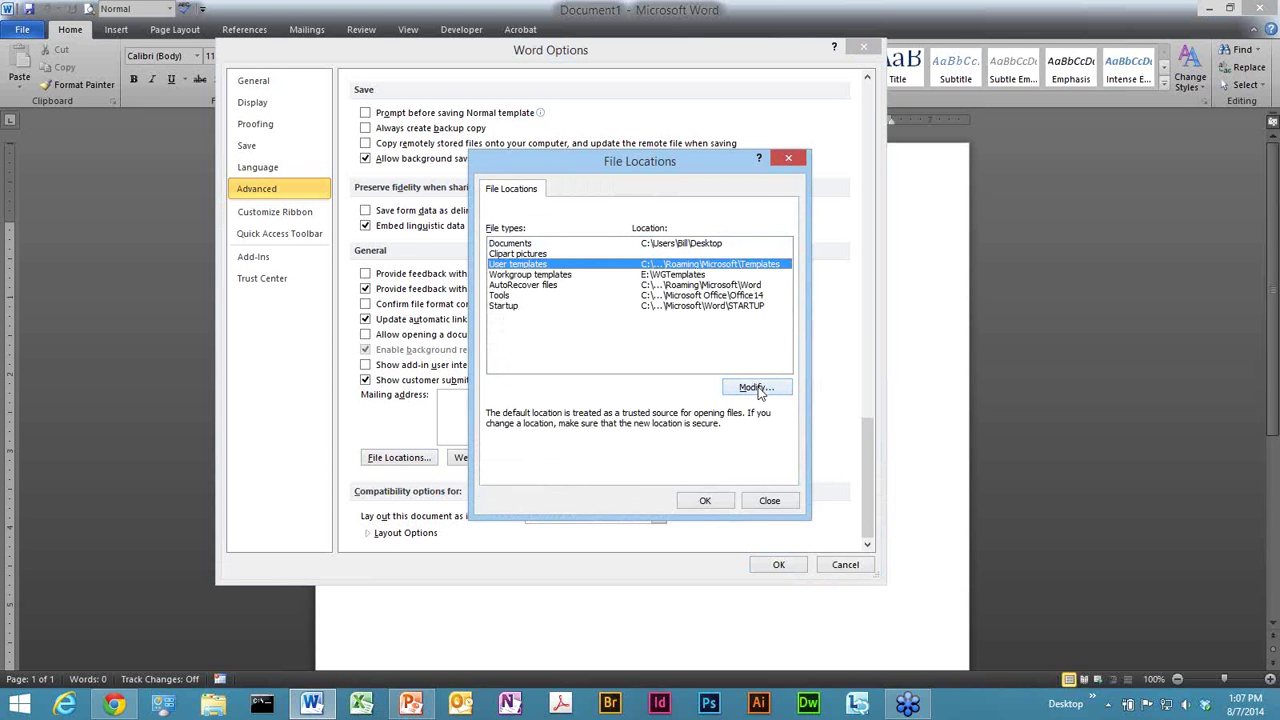
click(755, 390)
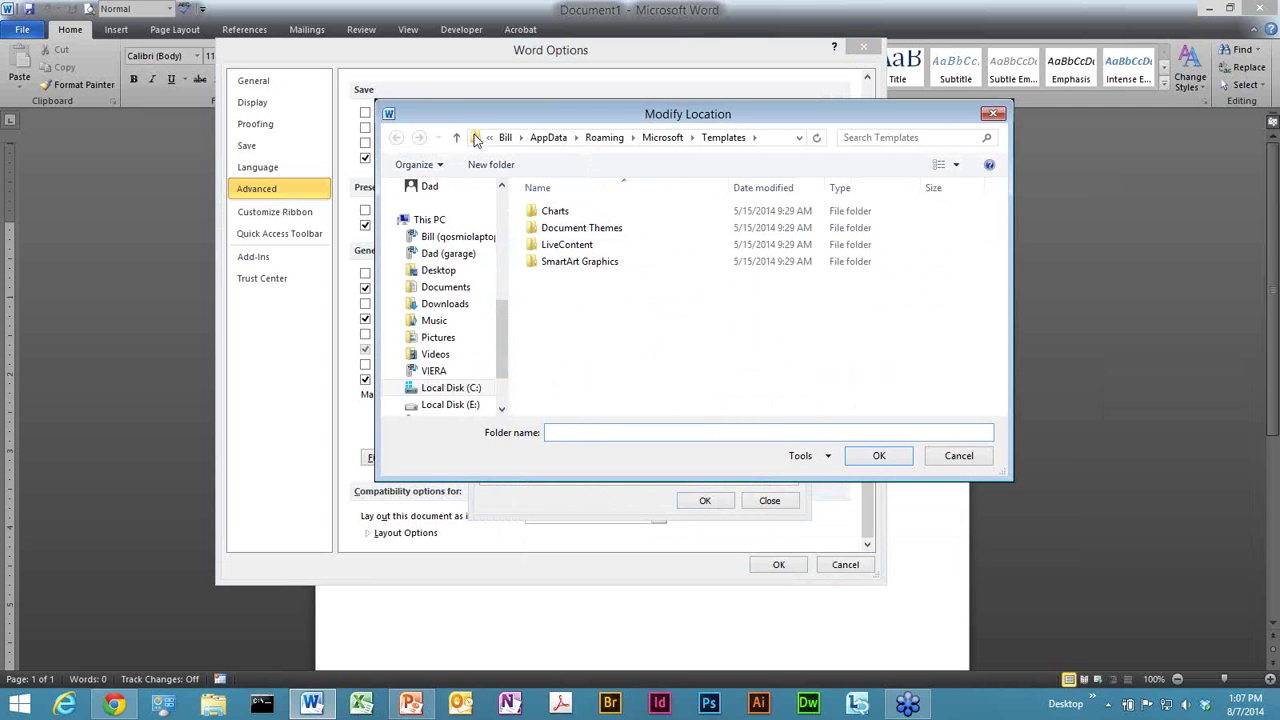
click(477, 138)
key(ctrl+c)
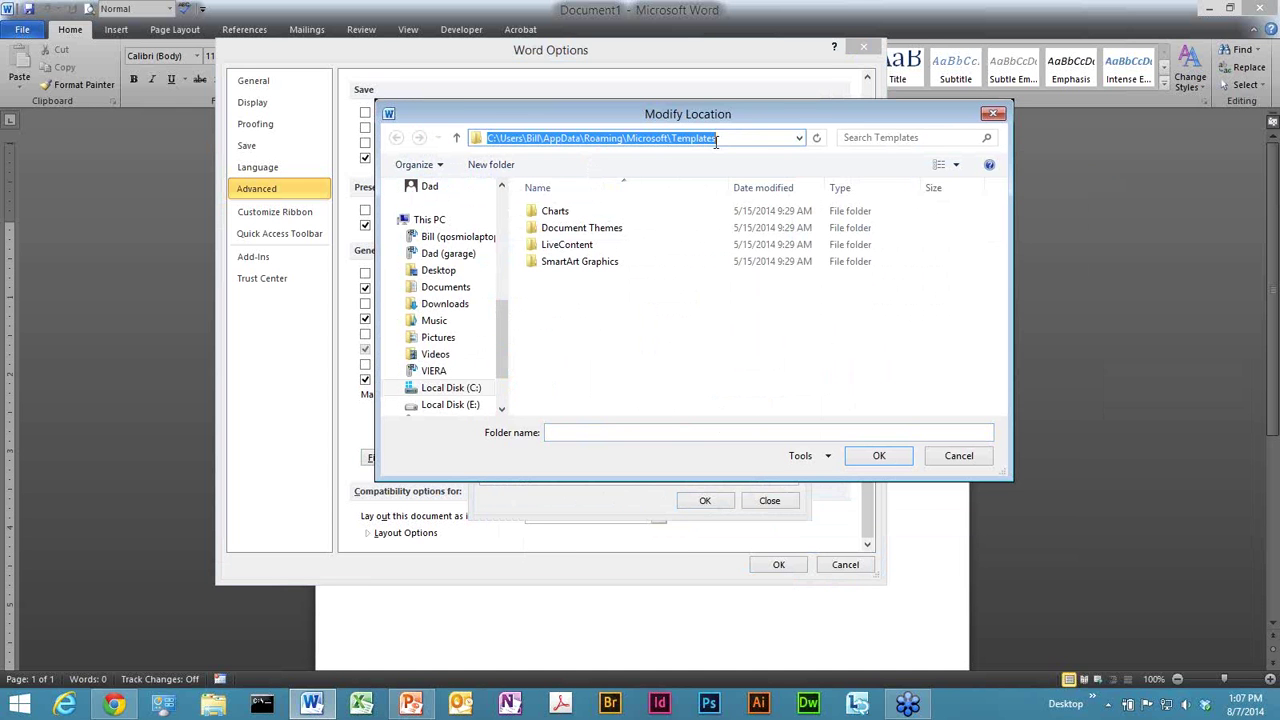
click(213, 703)
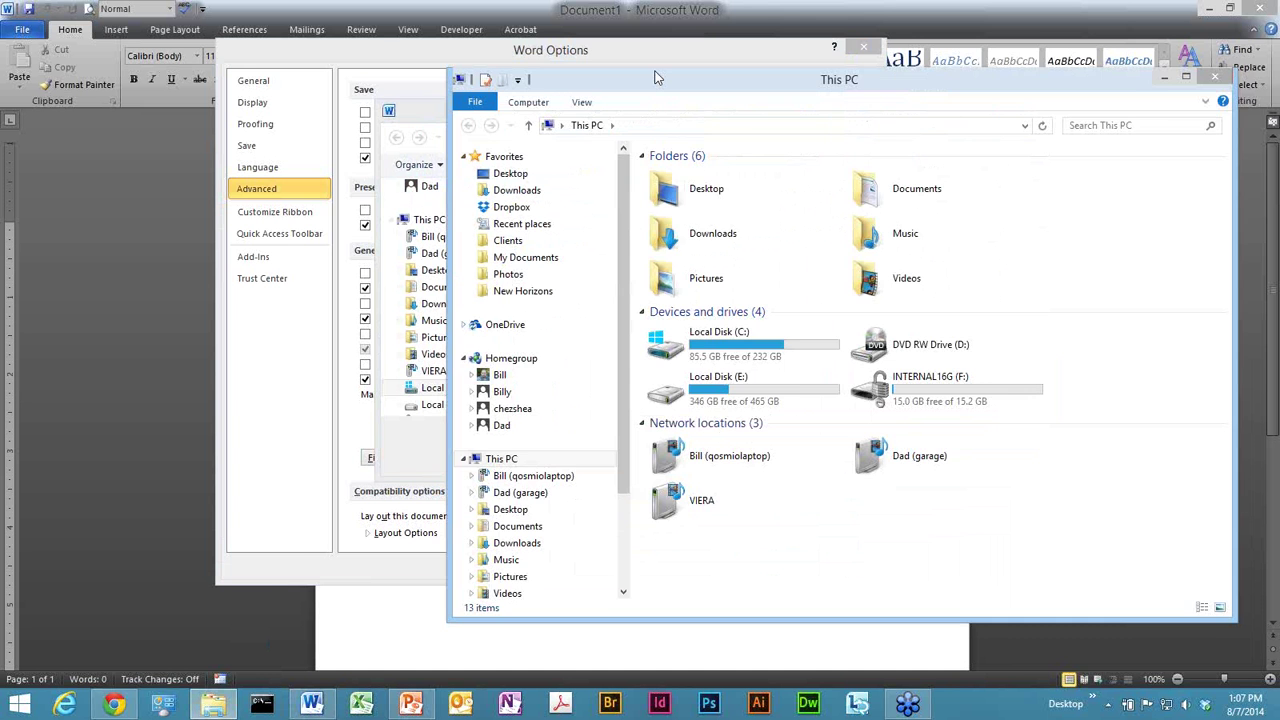
Step: Paste the Templates path into File Explorer to open the folder containing Normal.dotm
drag(656, 78, 476, 91)
click(455, 138)
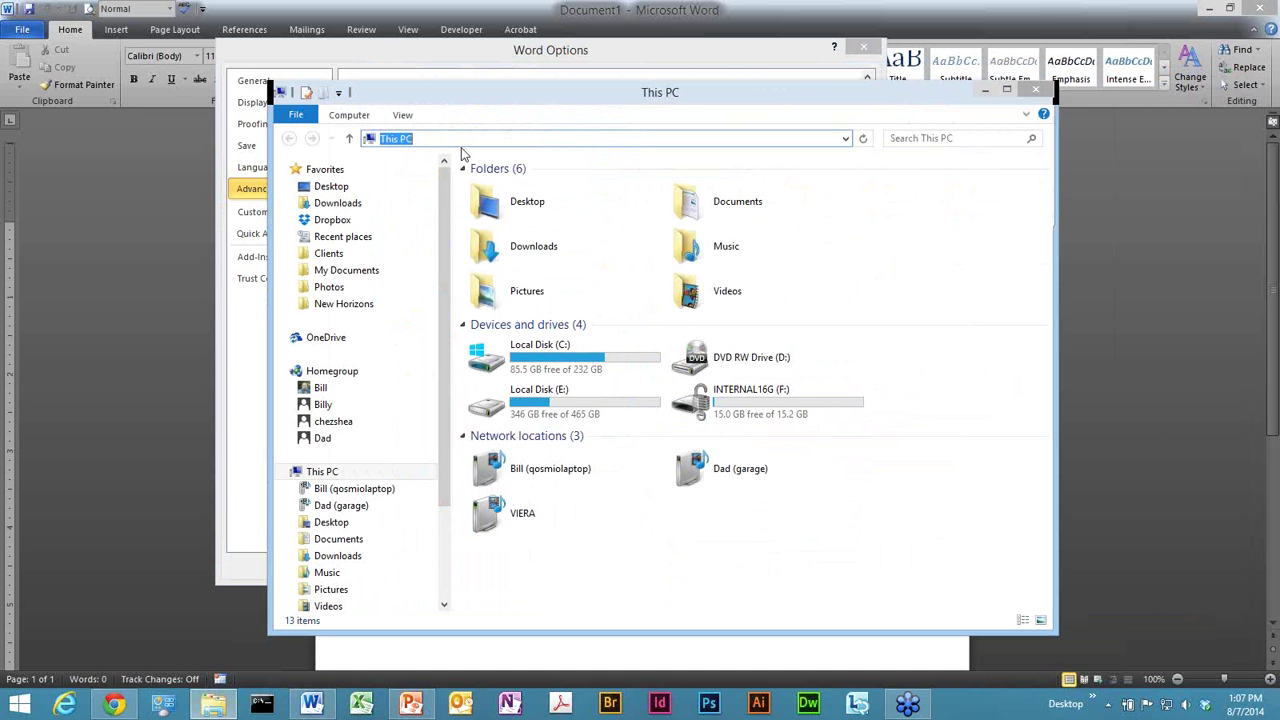
key(ctrl+v)
key(Return)
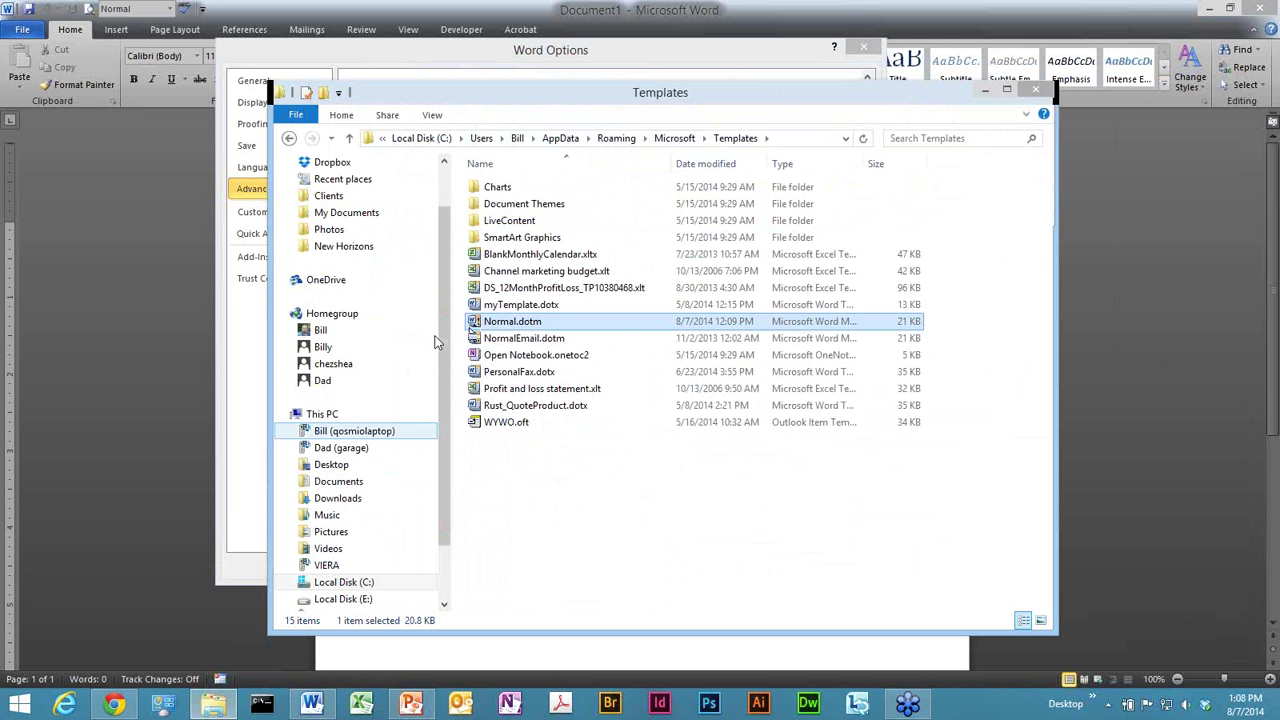
drag(470, 328, 479, 318)
drag(697, 96, 637, 95)
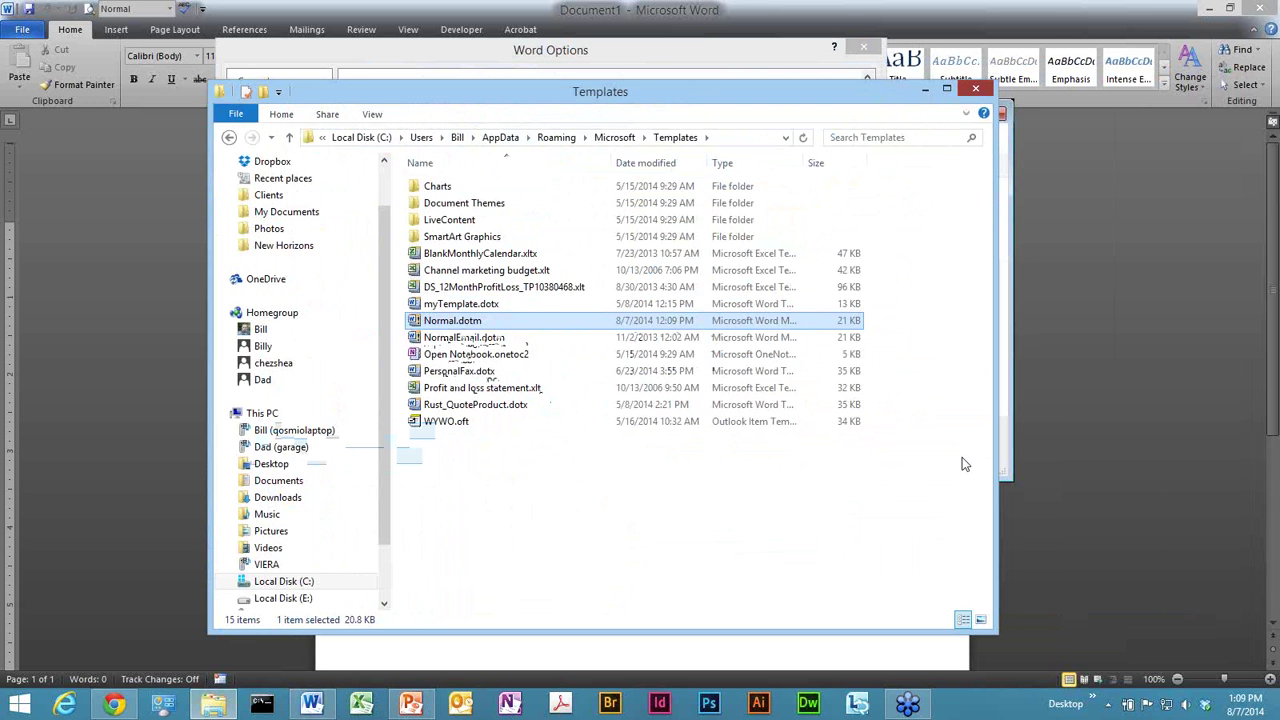
Step: Close the Templates folder, Modify Location, File Locations and Word Options without any changes
key(alt+F4)
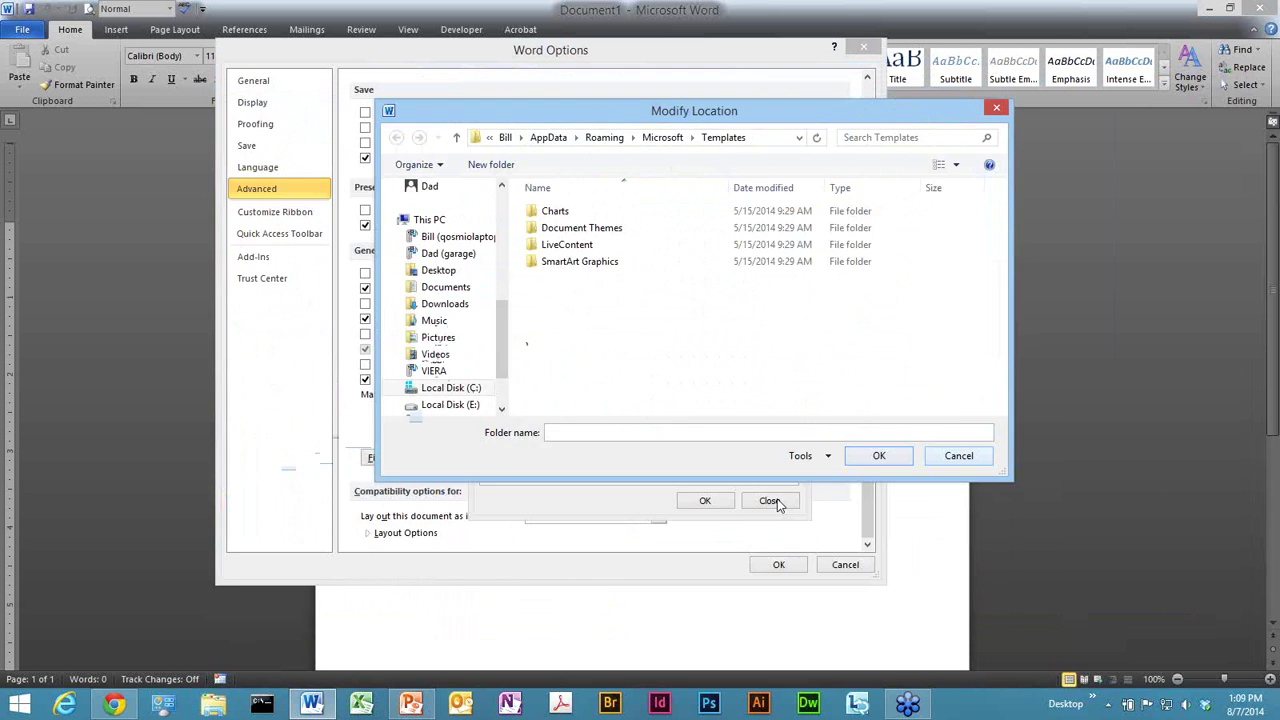
click(777, 497)
click(778, 503)
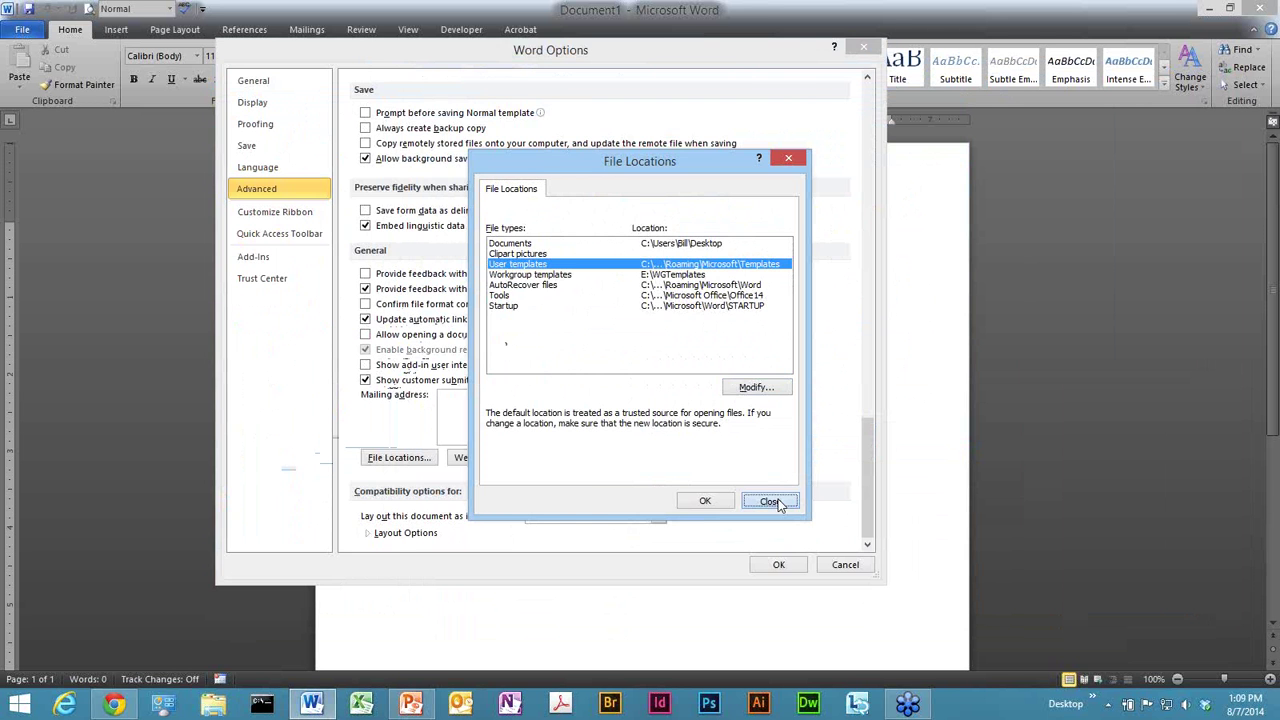
click(843, 565)
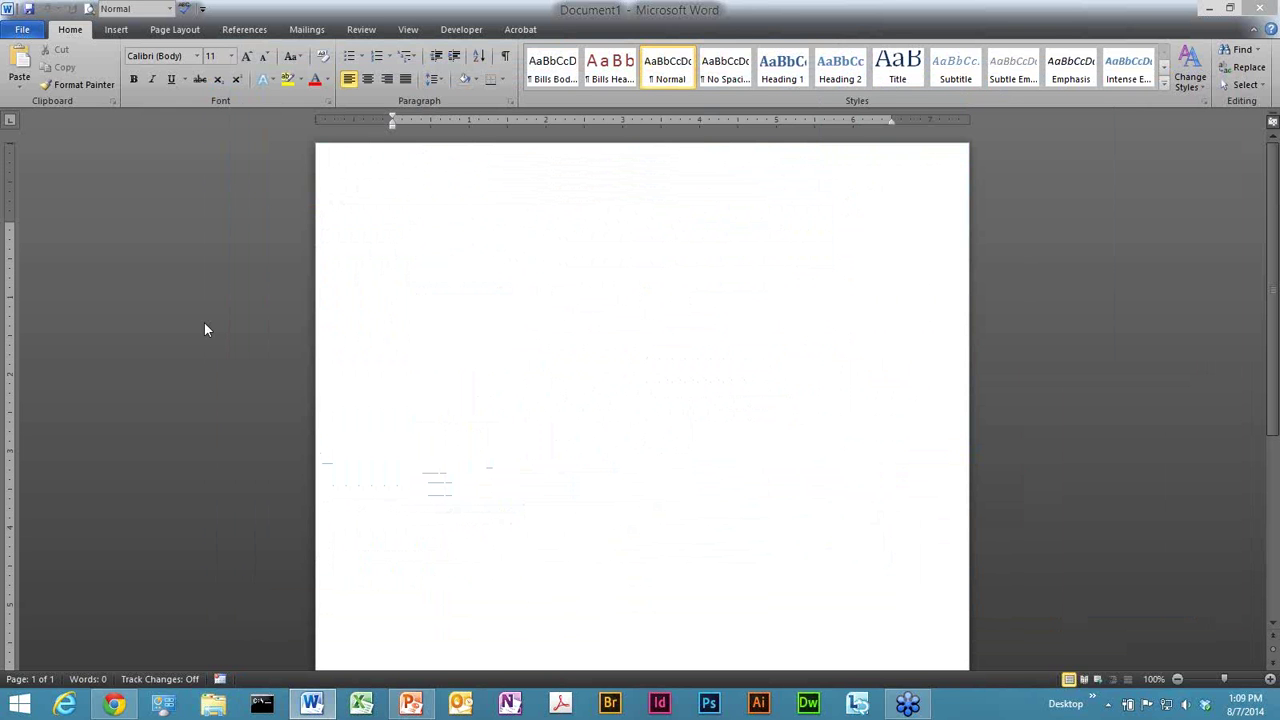
Step: Show the Developer tab, then review Customize the Ribbon settings and cancel them unchanged
click(471, 33)
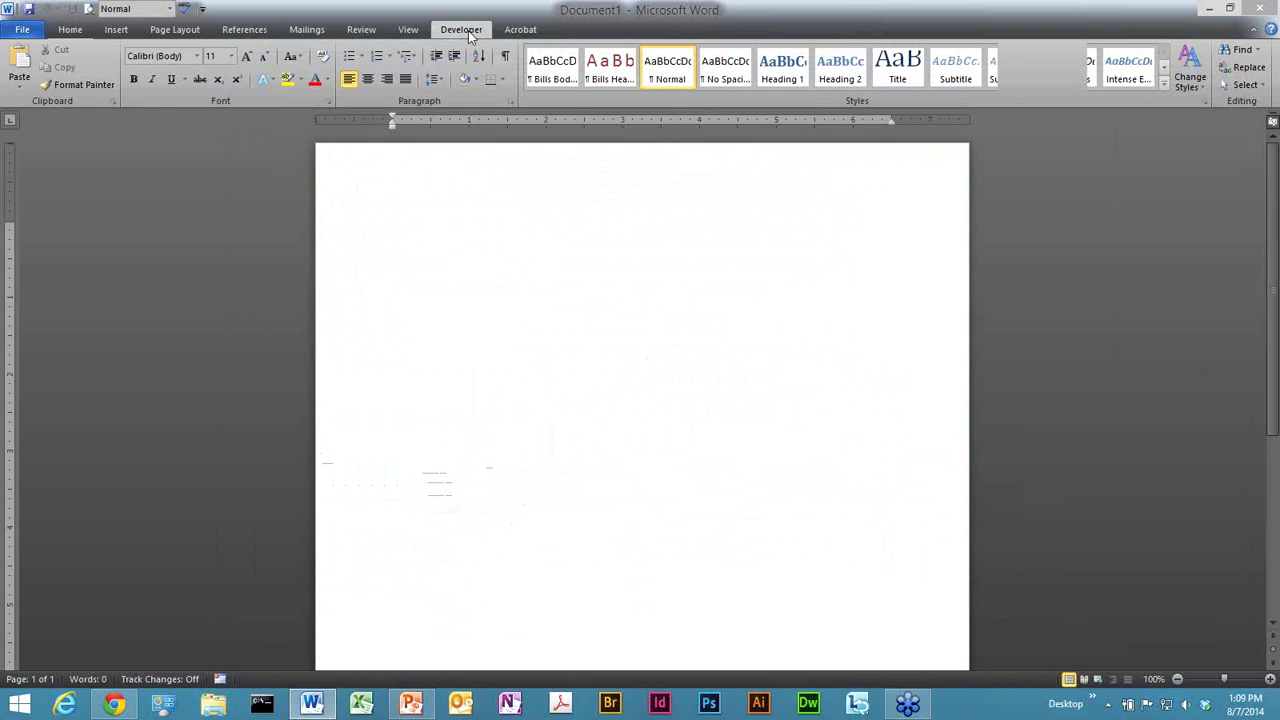
right_click(250, 30)
click(305, 80)
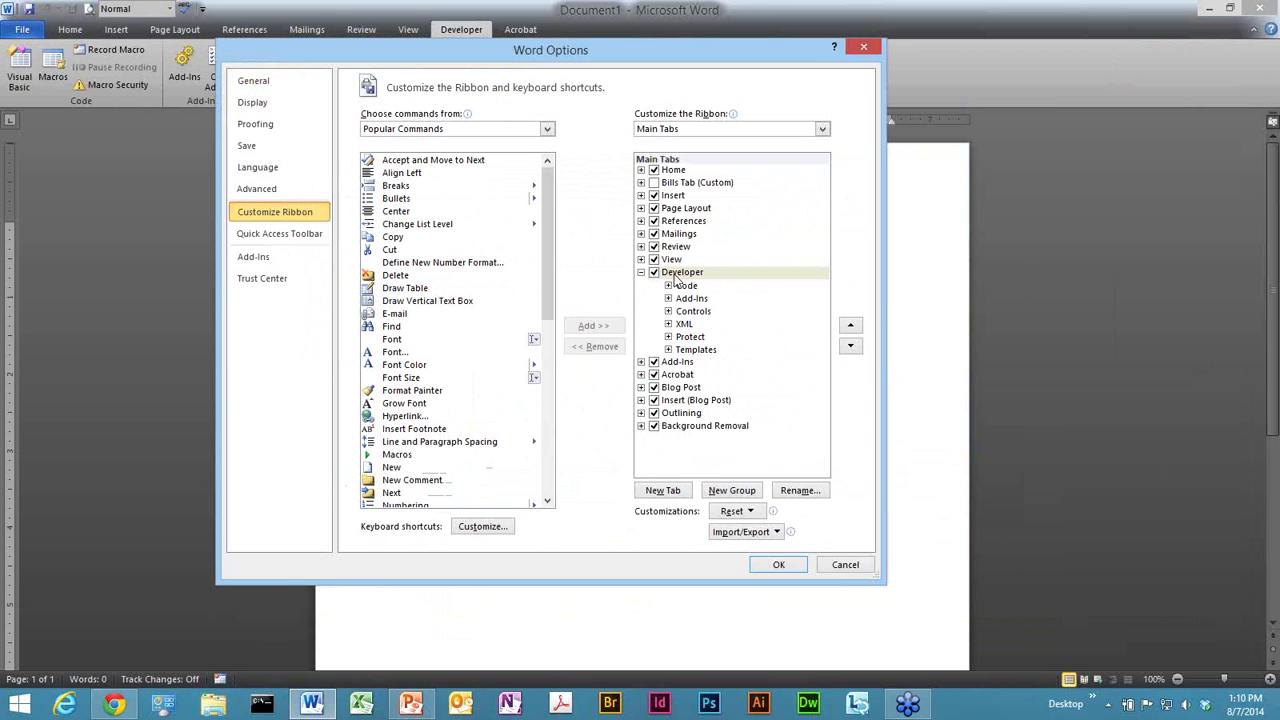
click(845, 565)
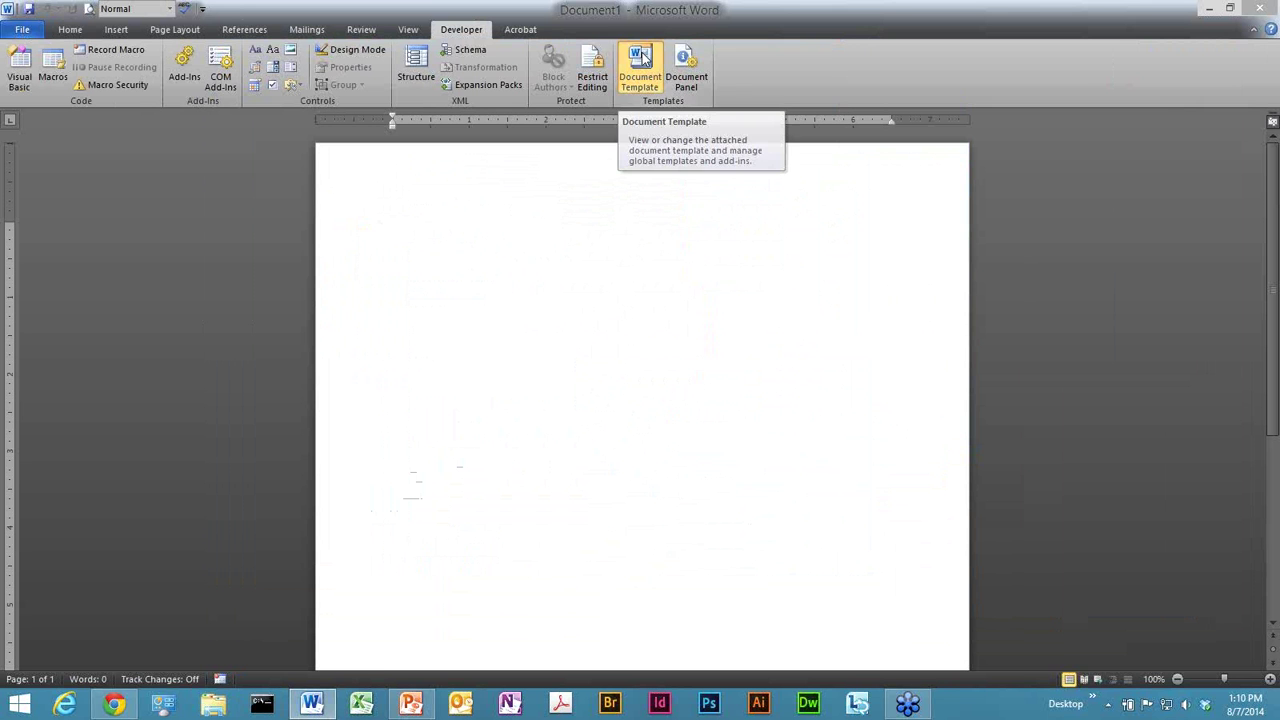
Step: Review the Normal template and global add-ins in Templates and Add-ins, then return to the Home styles
click(641, 62)
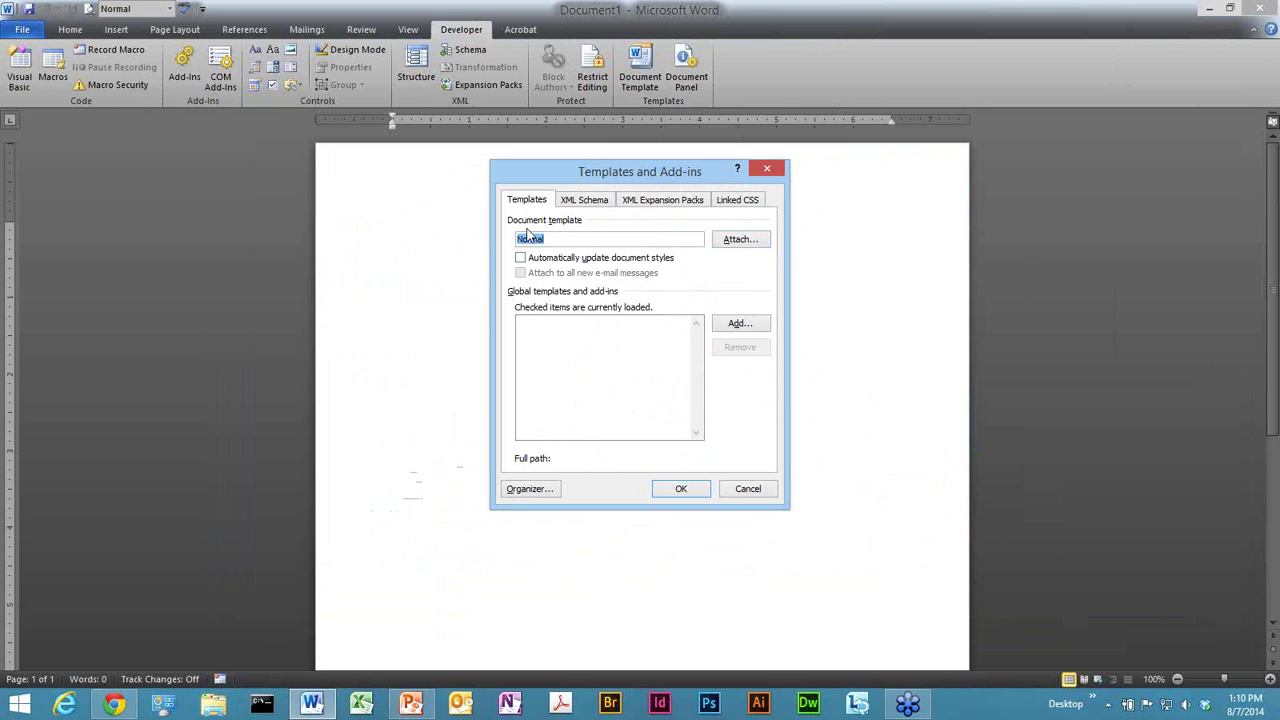
click(768, 493)
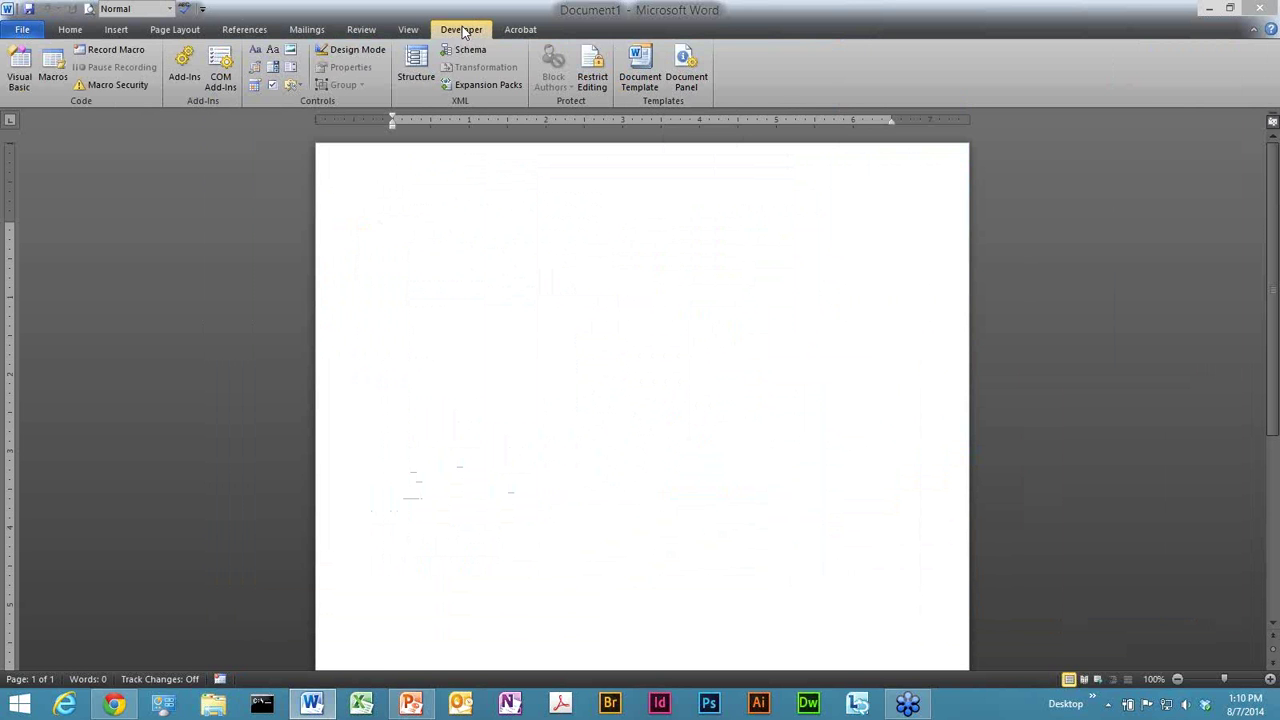
key(alt)
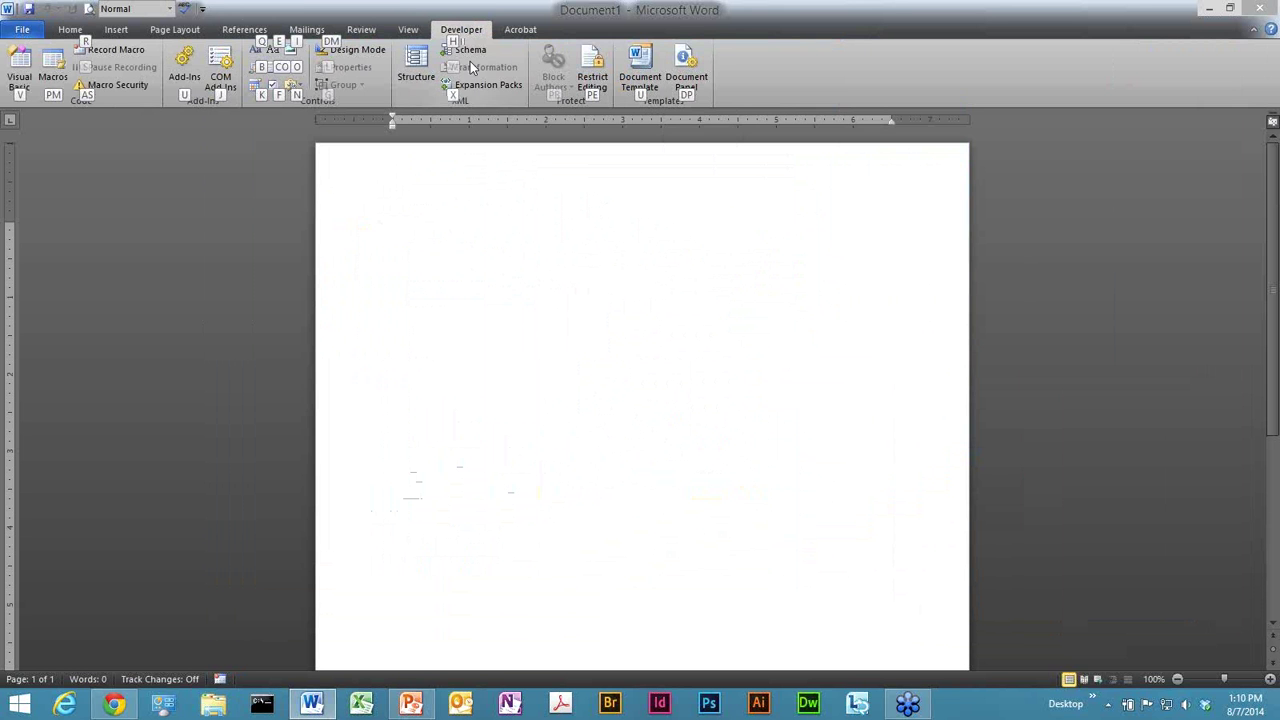
click(72, 32)
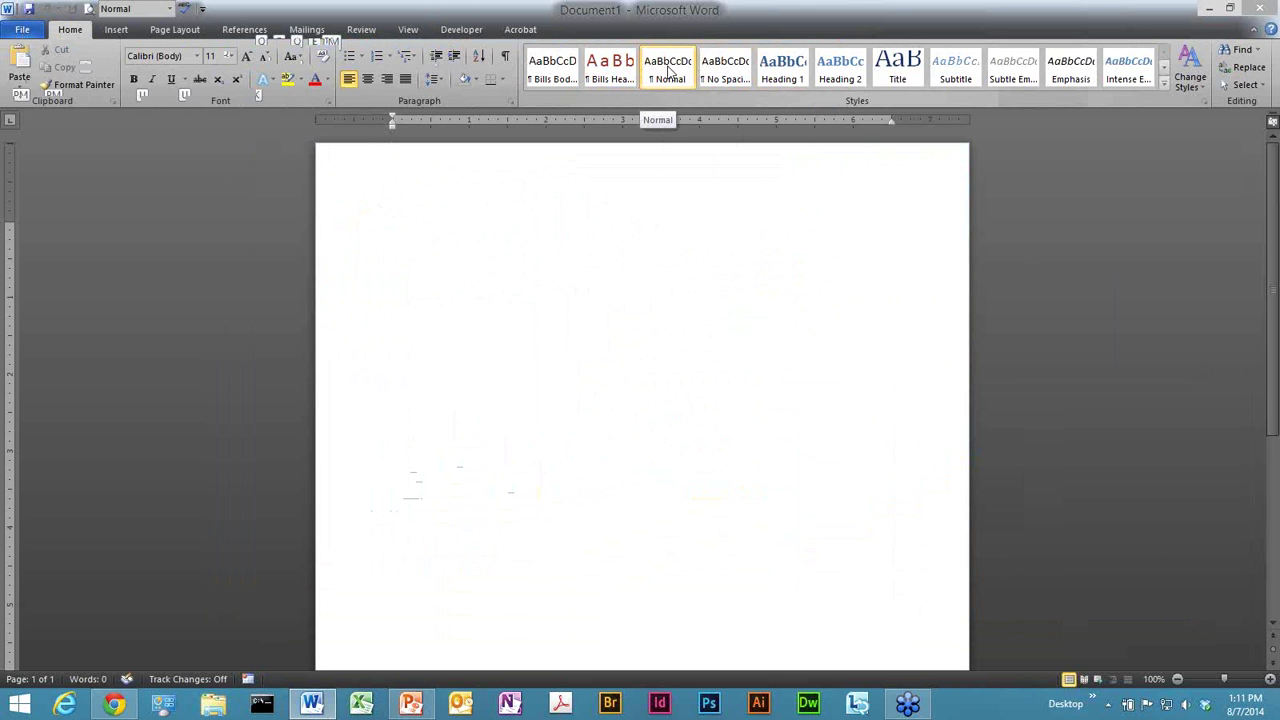
Step: Modify the Normal style to use Berlin Sans FB Demi for new documents based on this template
right_click(668, 69)
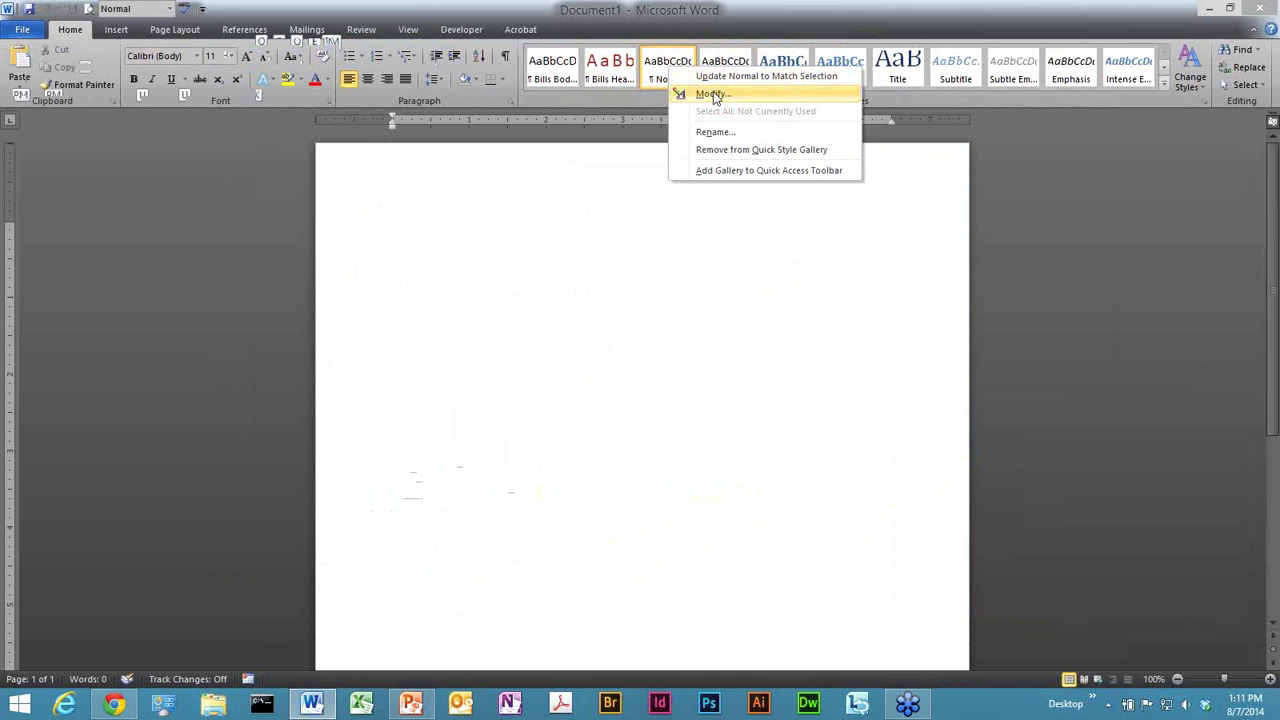
click(713, 94)
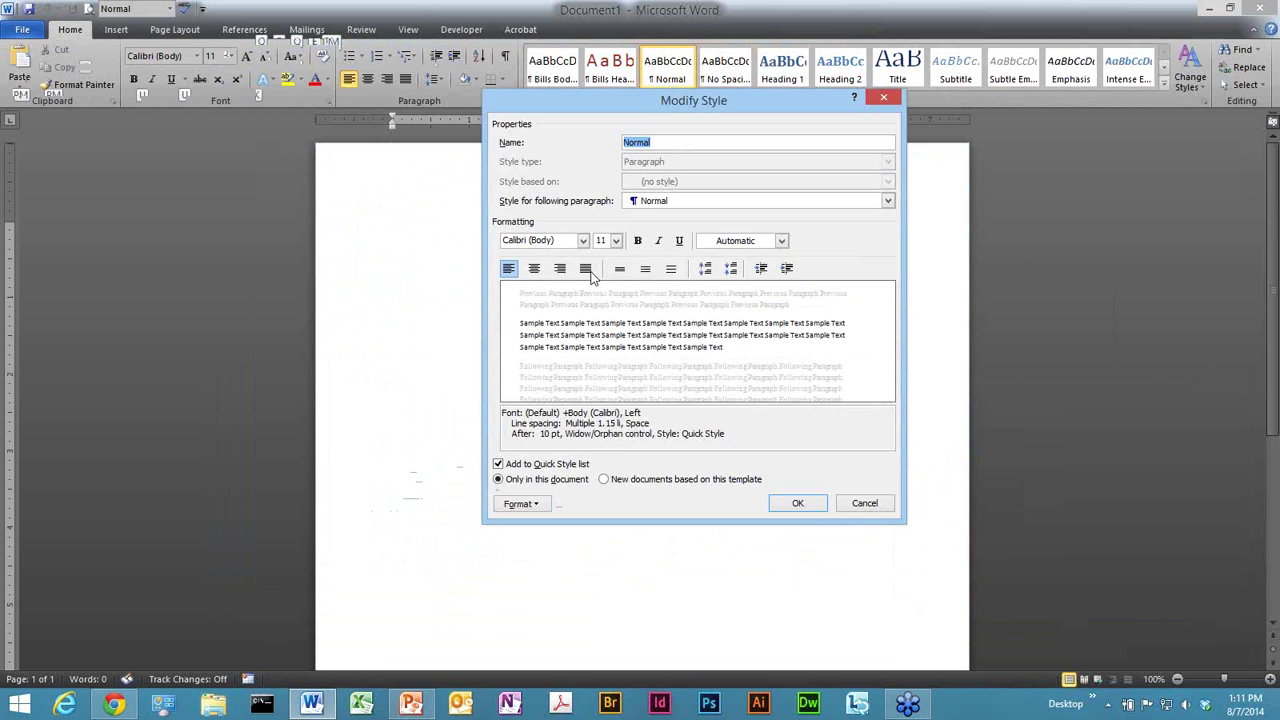
click(576, 298)
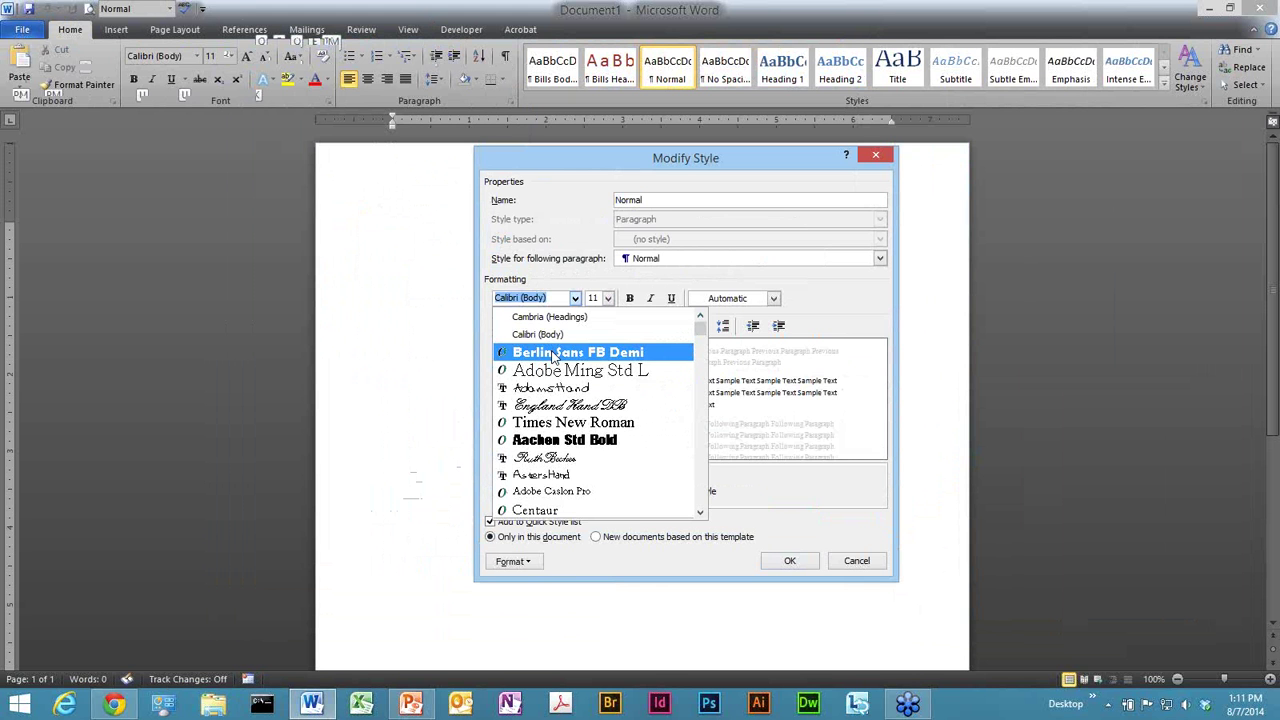
click(553, 354)
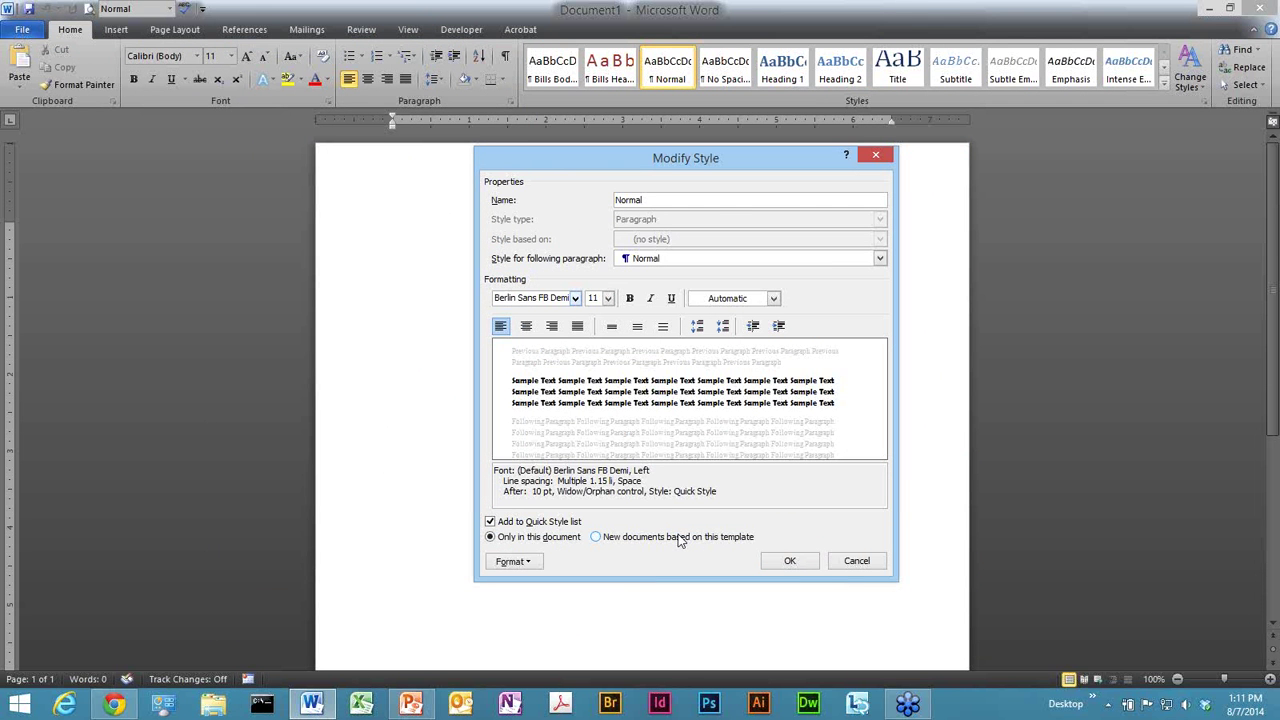
click(596, 538)
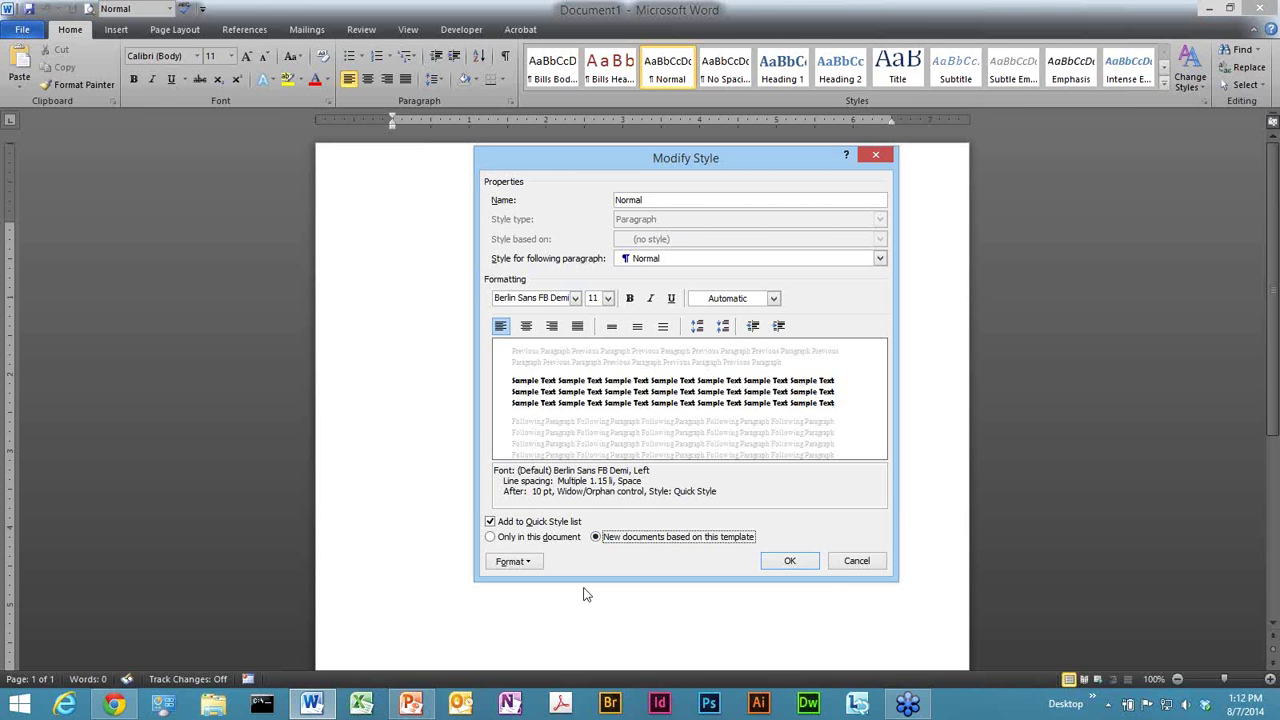
click(789, 560)
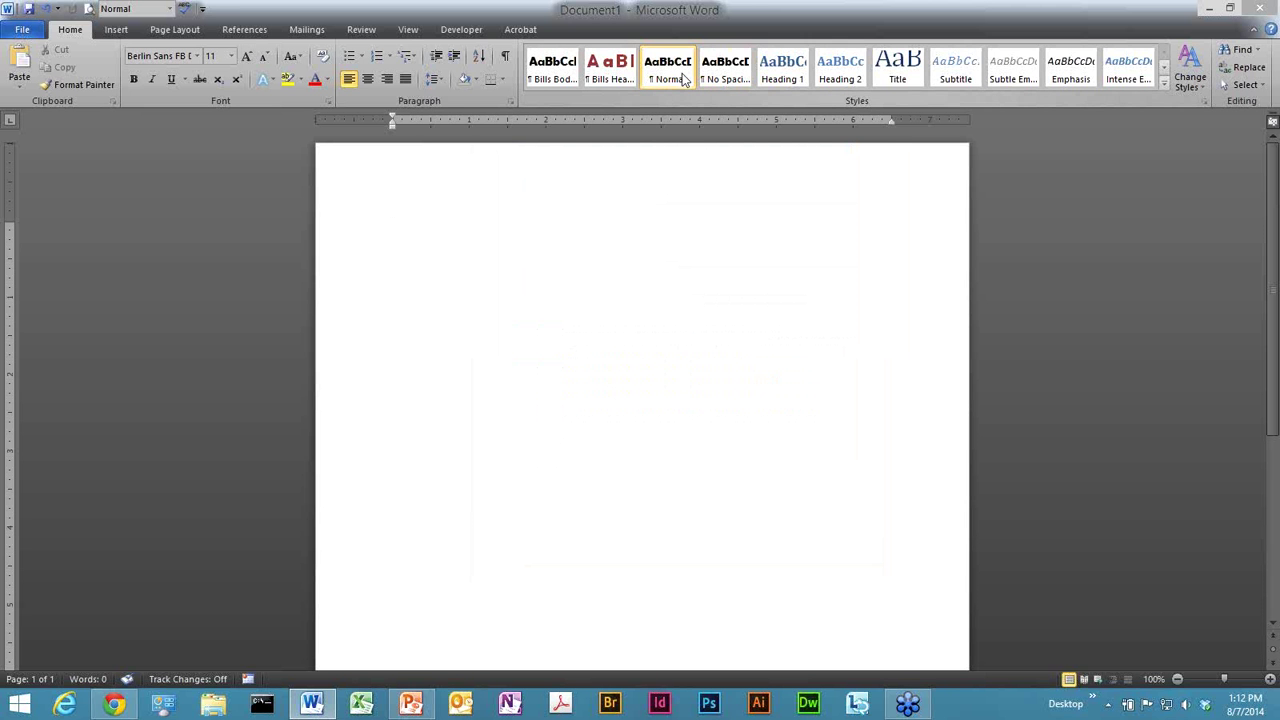
Step: Close Word without saving, relaunch it, and type 'asdfasf' into the new Document1
click(1265, 10)
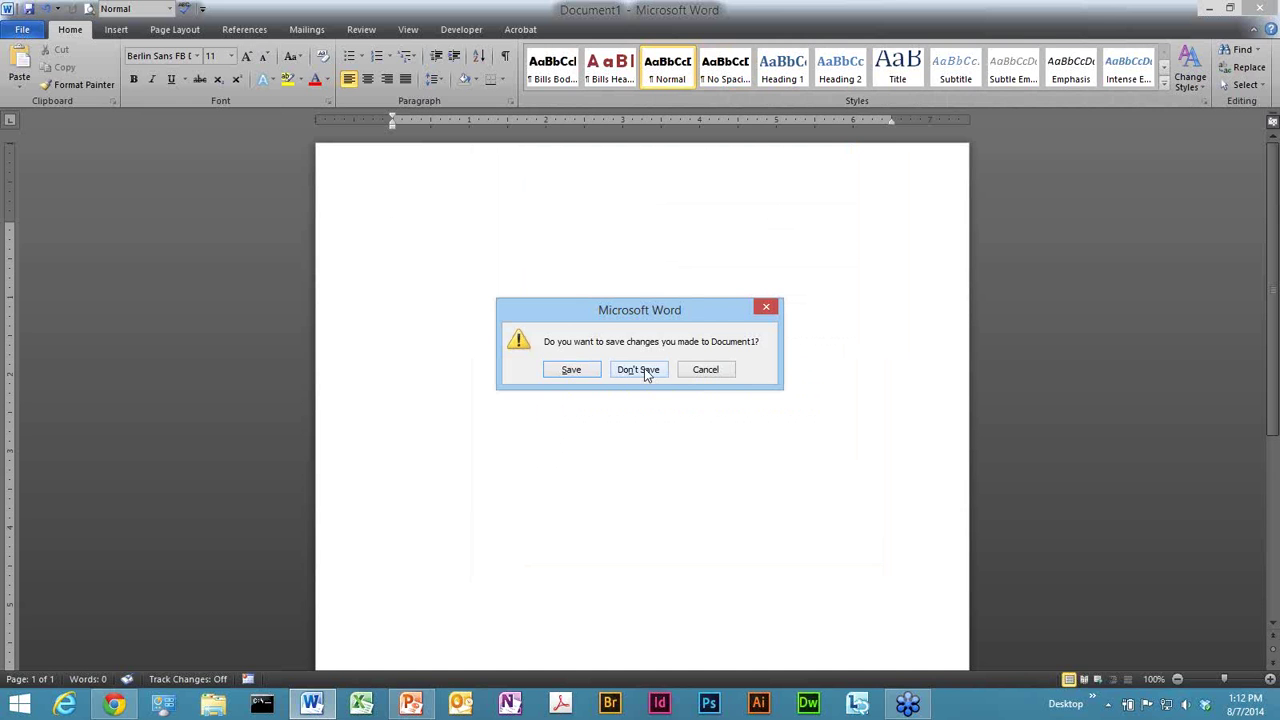
click(638, 369)
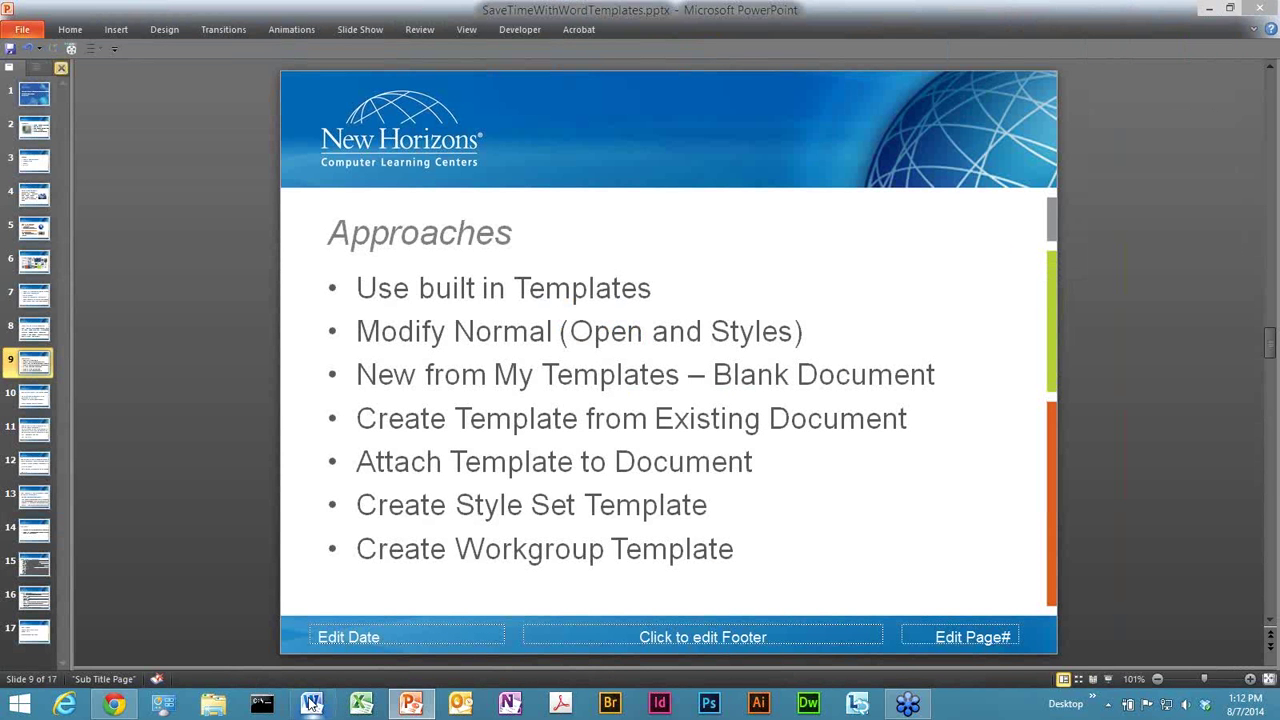
click(311, 704)
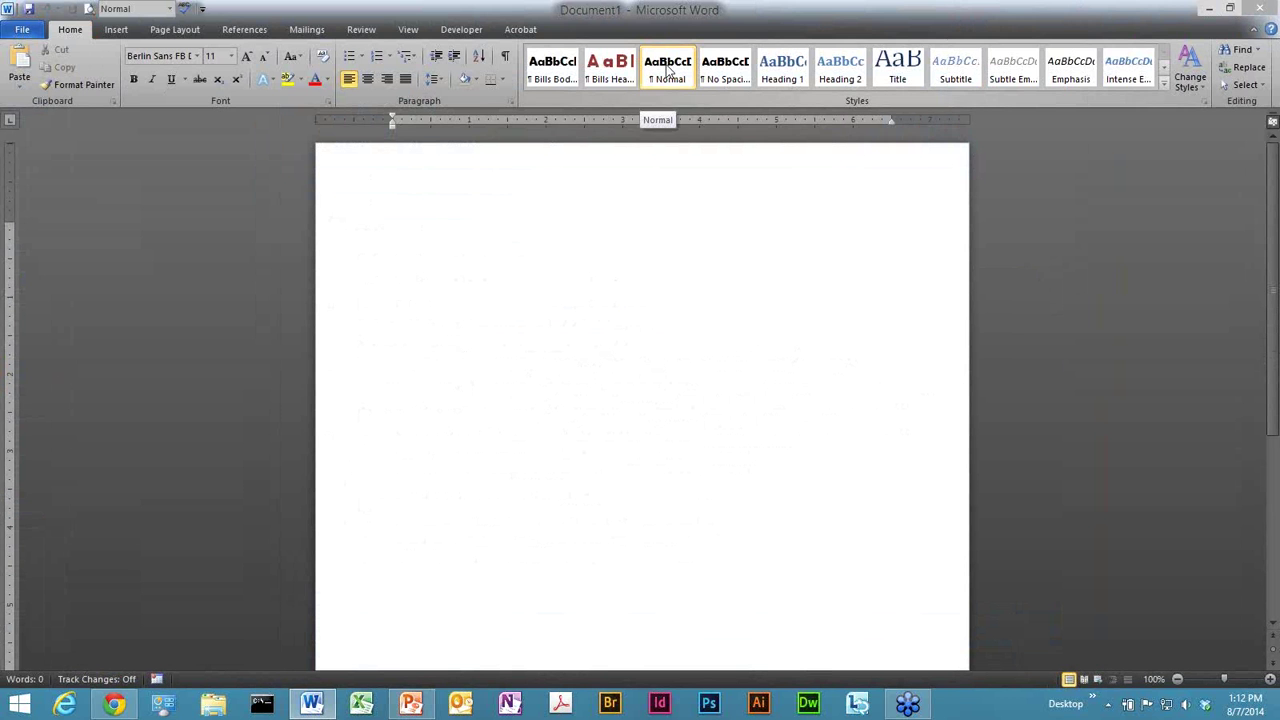
text(asdfasf)
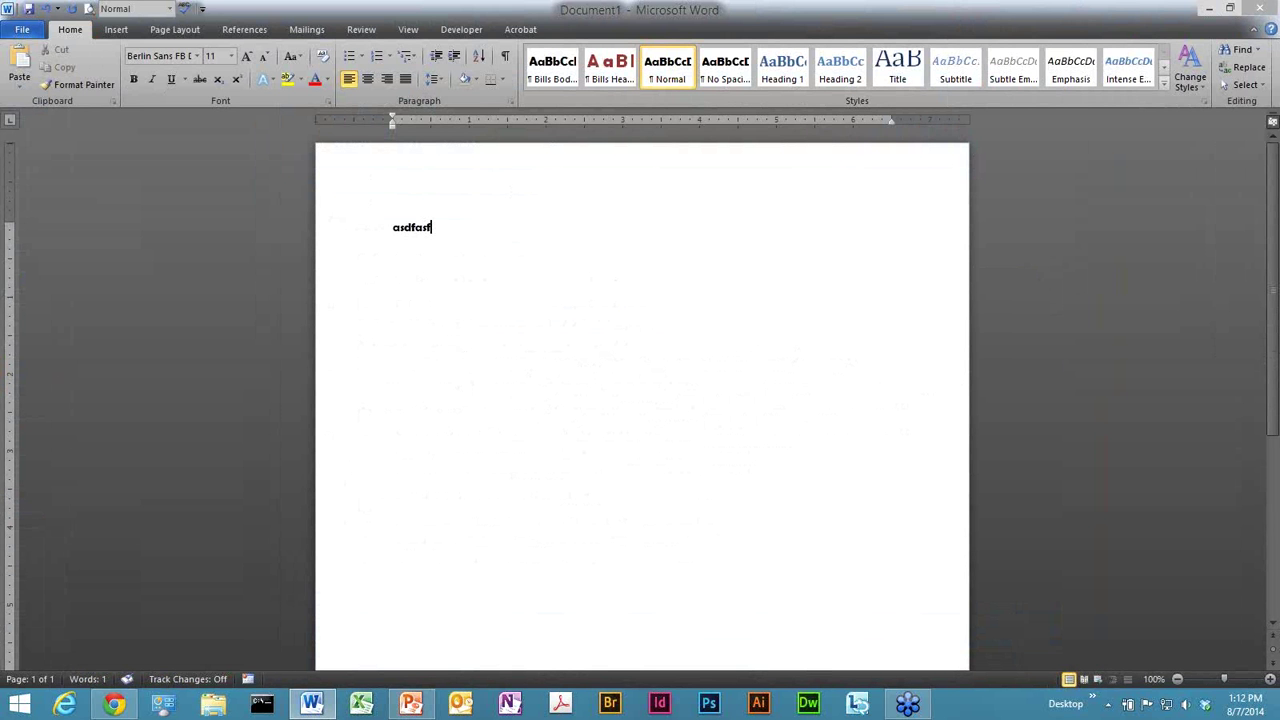
right_click(674, 78)
click(714, 95)
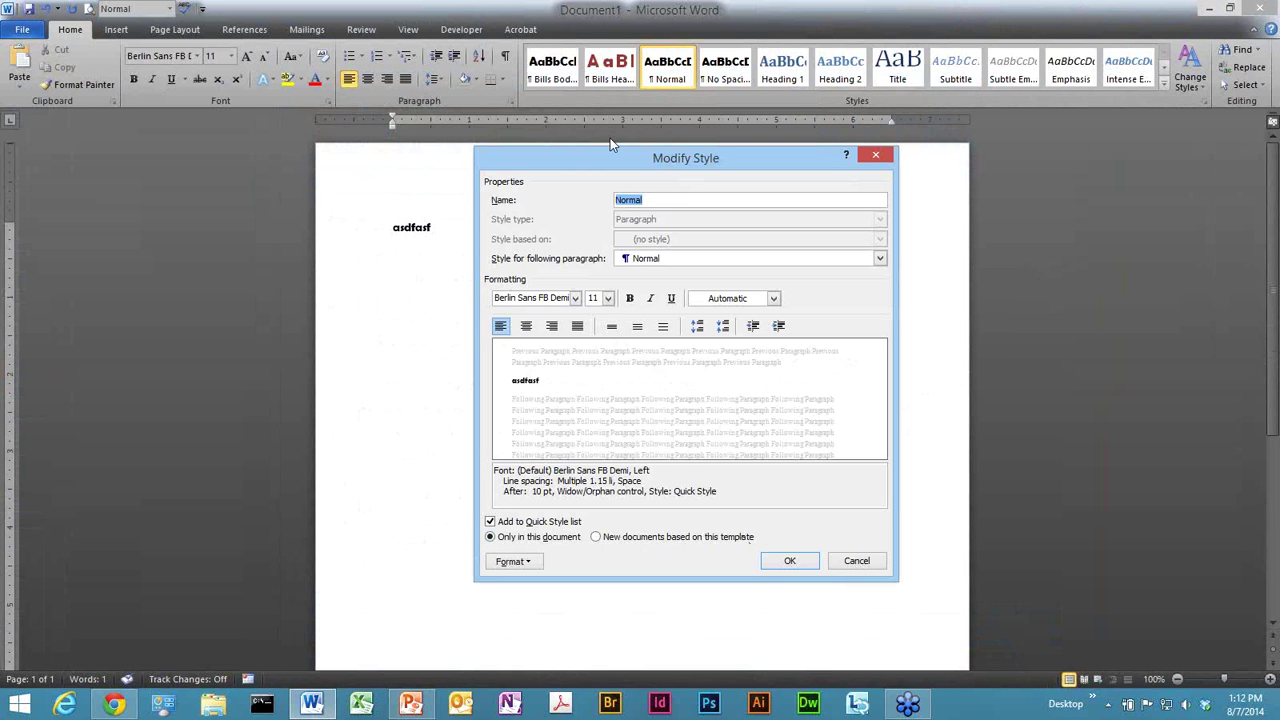
click(872, 565)
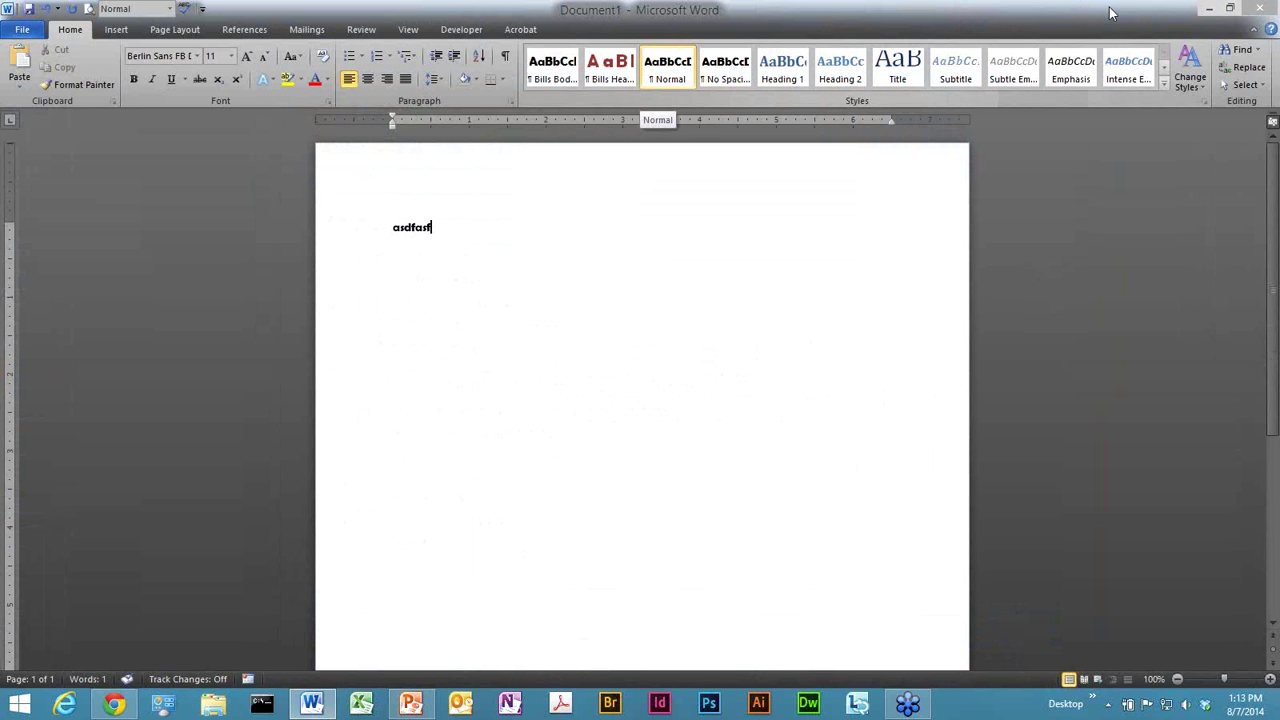
click(1207, 12)
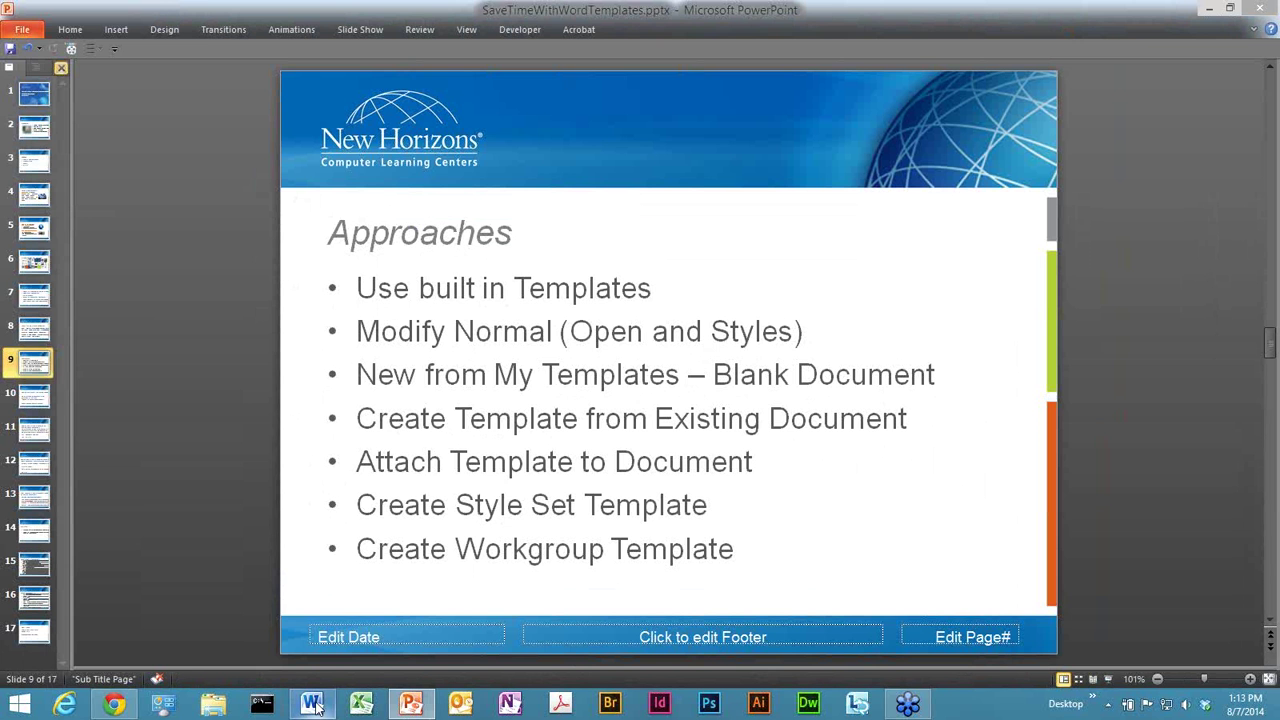
mouse_move(314, 707)
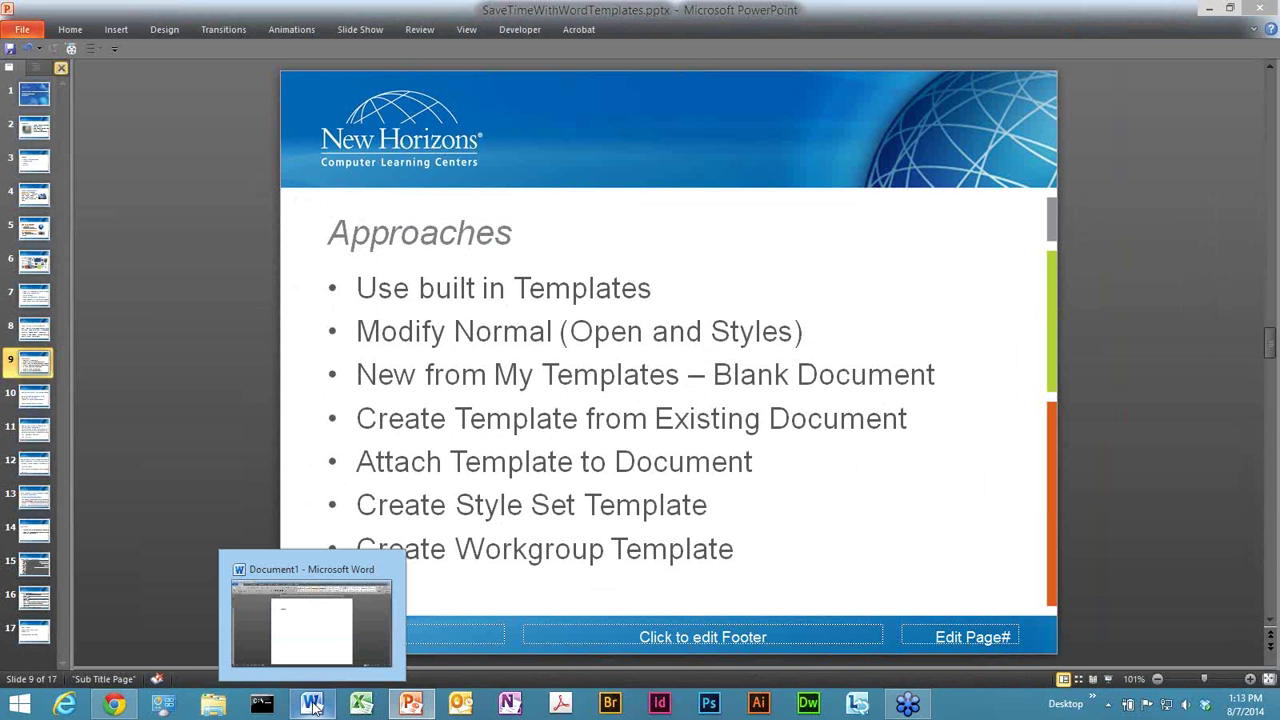
click(314, 707)
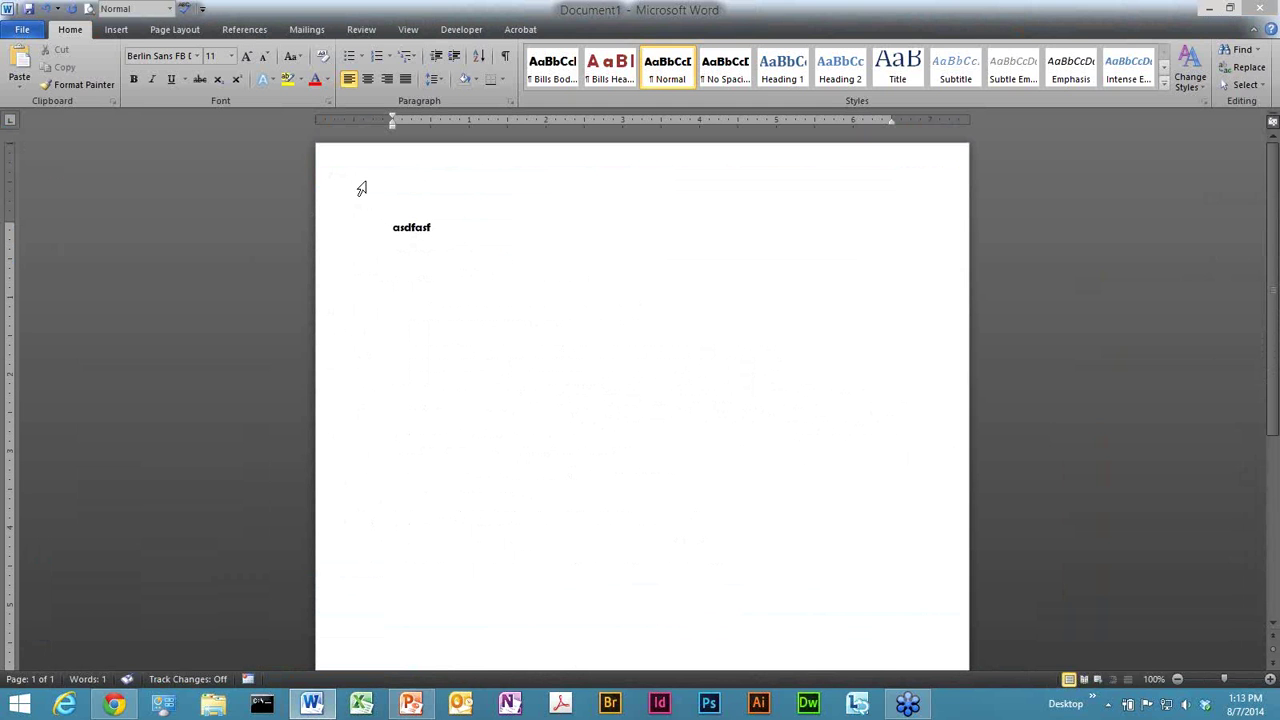
Step: Modify the Normal style back to Calibri (Body), saved for new documents based on this template
right_click(667, 66)
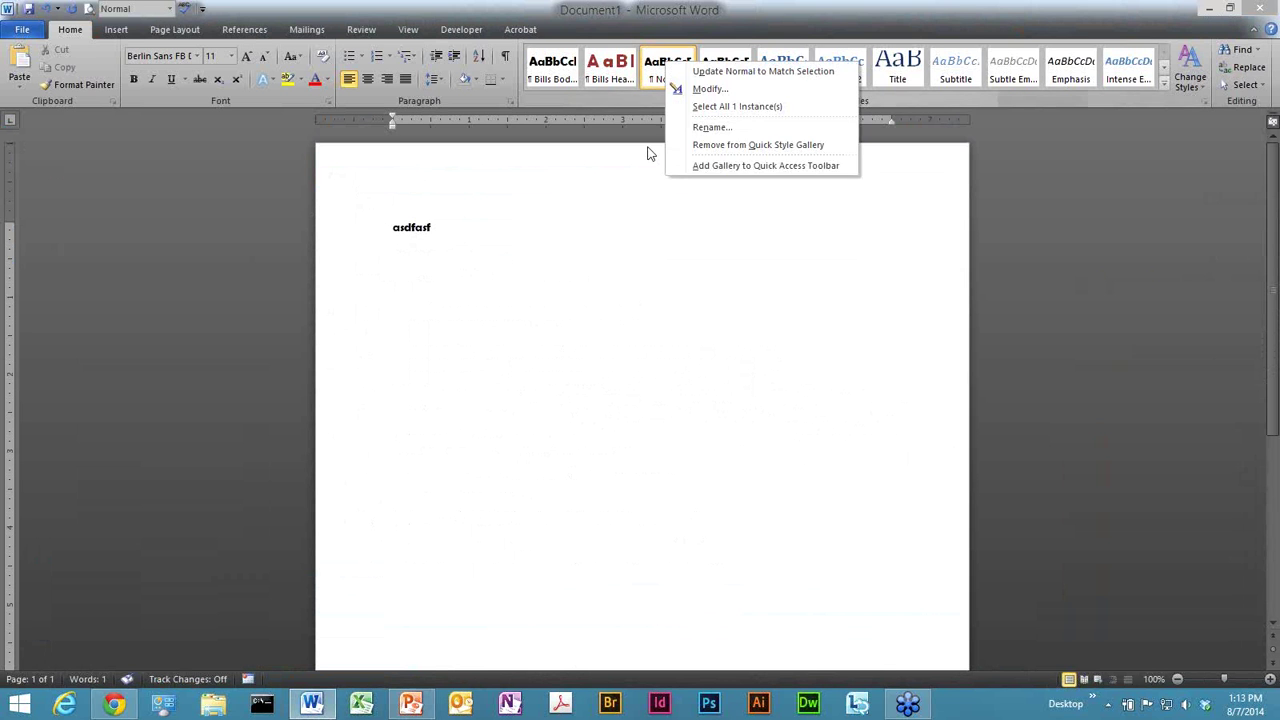
click(700, 94)
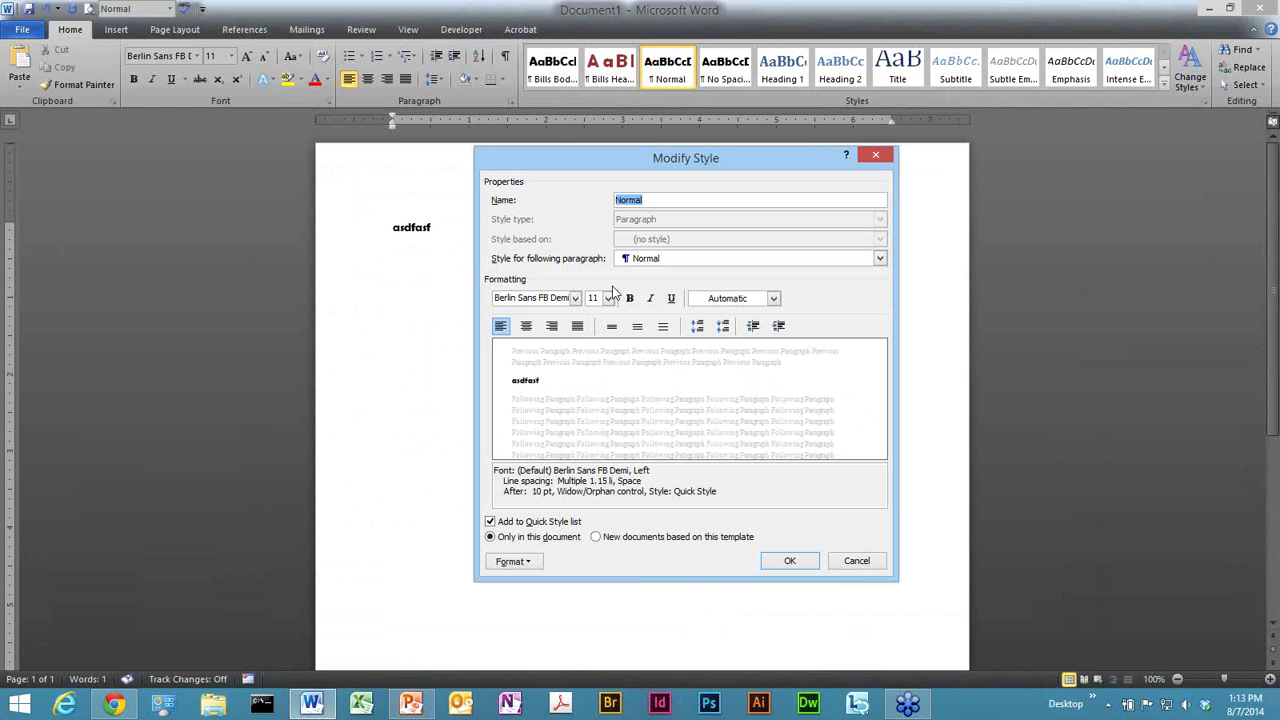
click(576, 298)
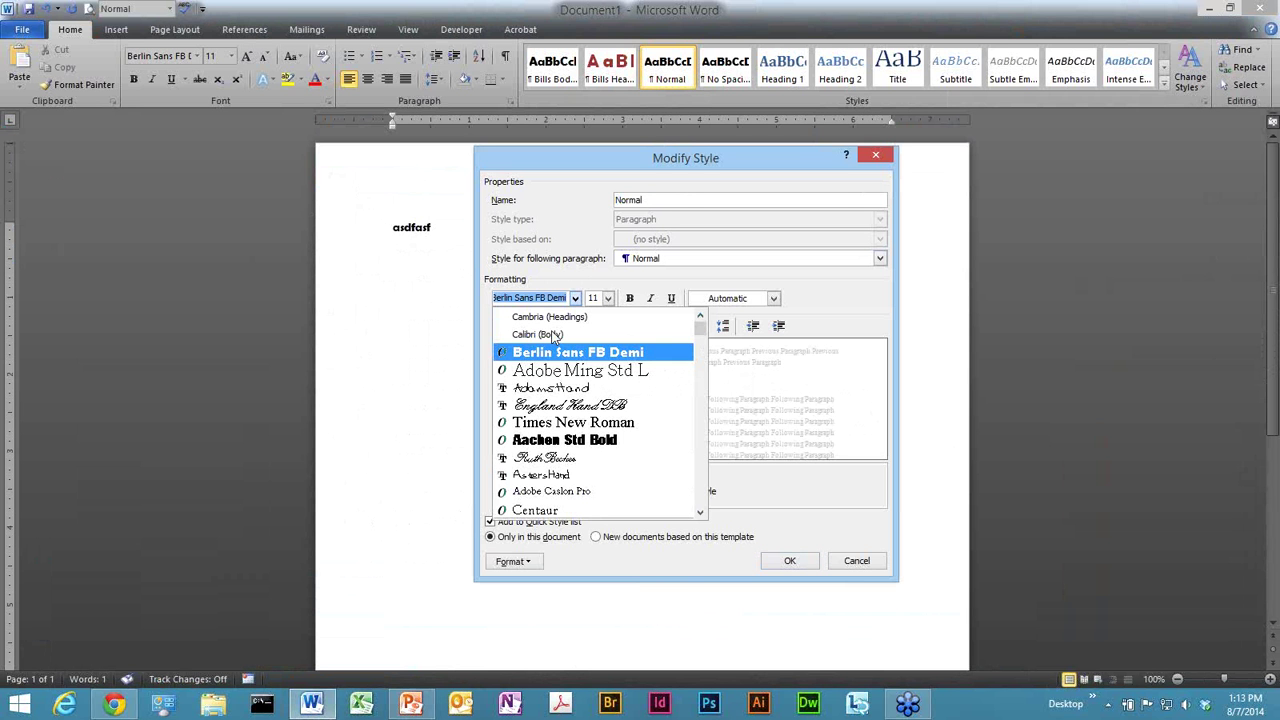
click(790, 562)
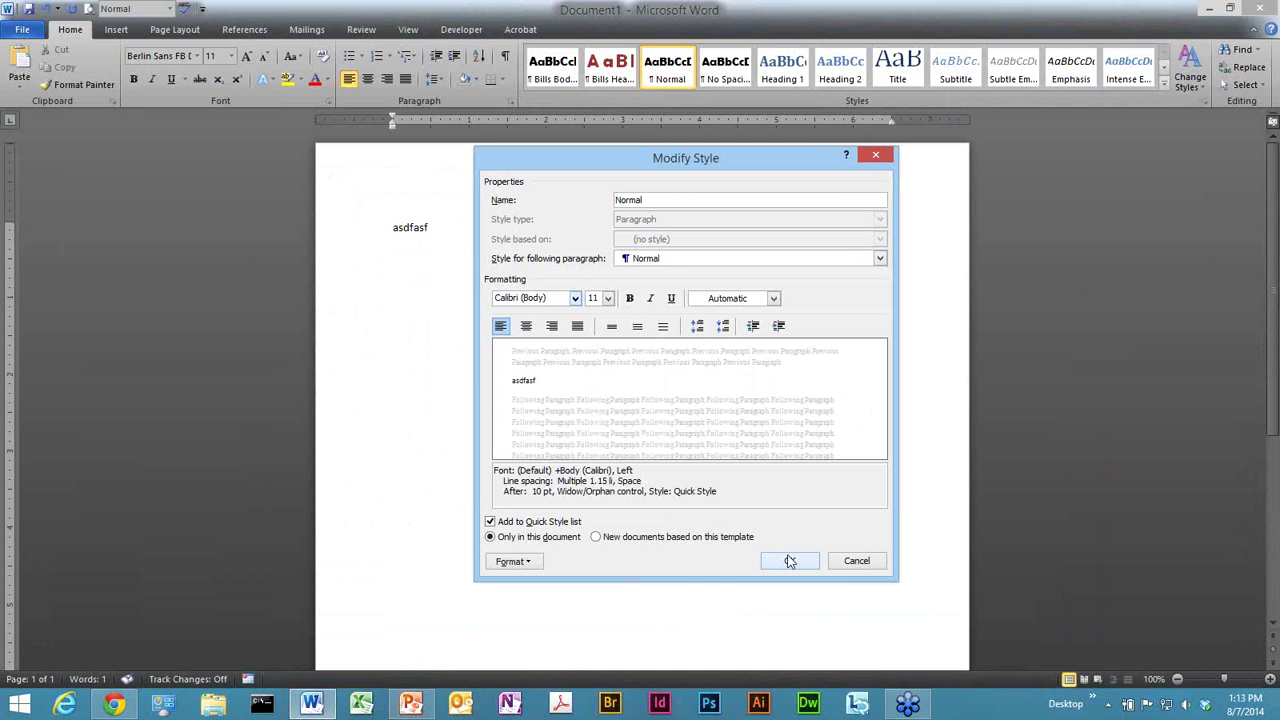
key(alt+e)
click(790, 560)
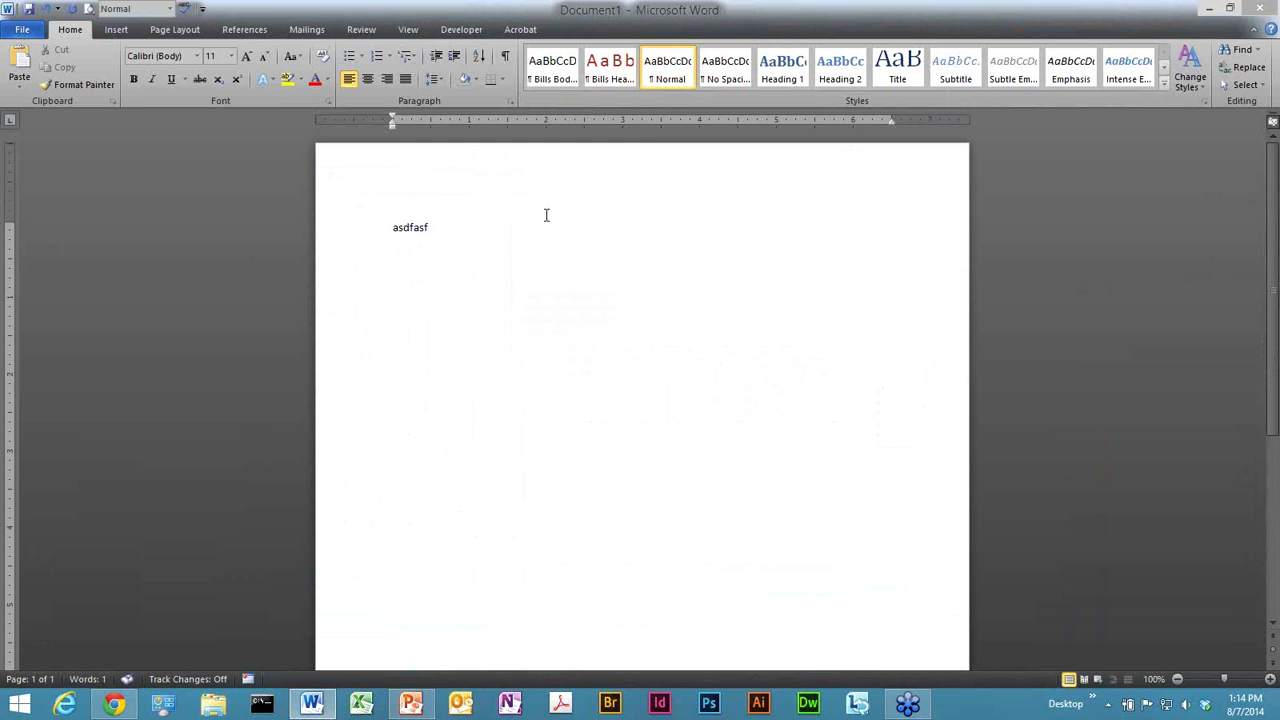
Step: Under File > New, browse My templates, select Blank Document as a Template, then cancel
click(22, 31)
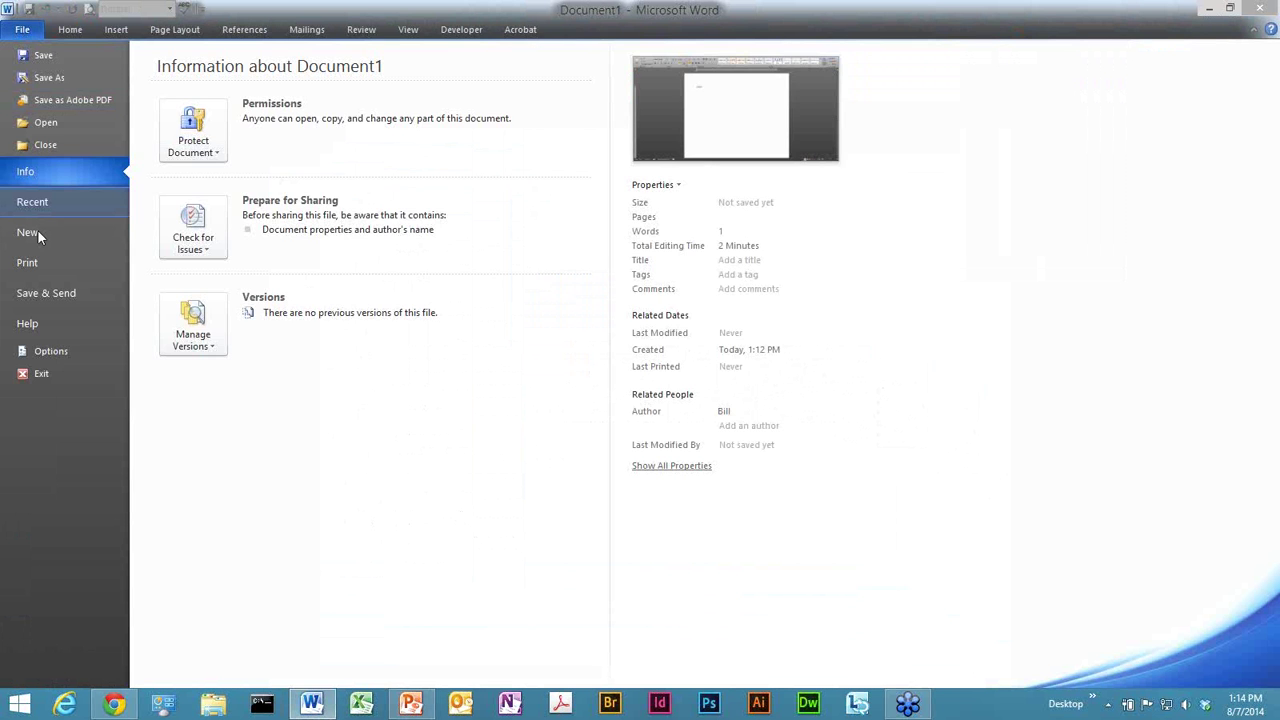
click(37, 233)
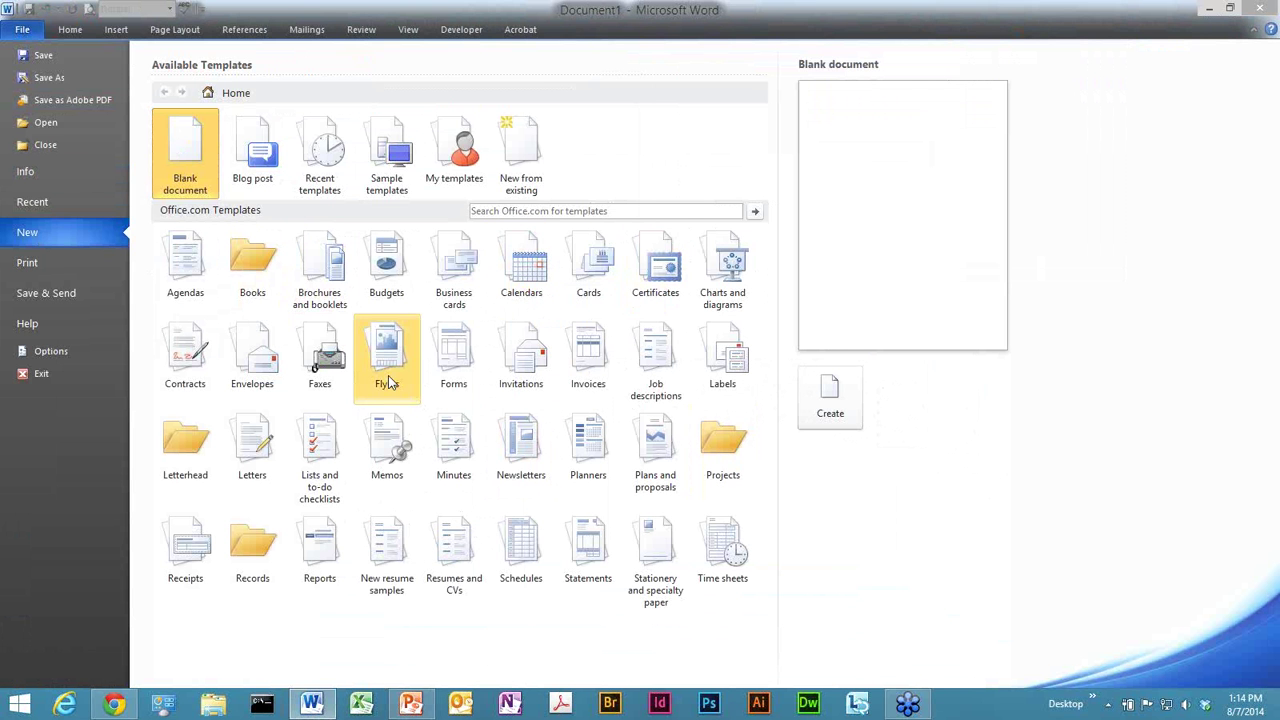
click(456, 144)
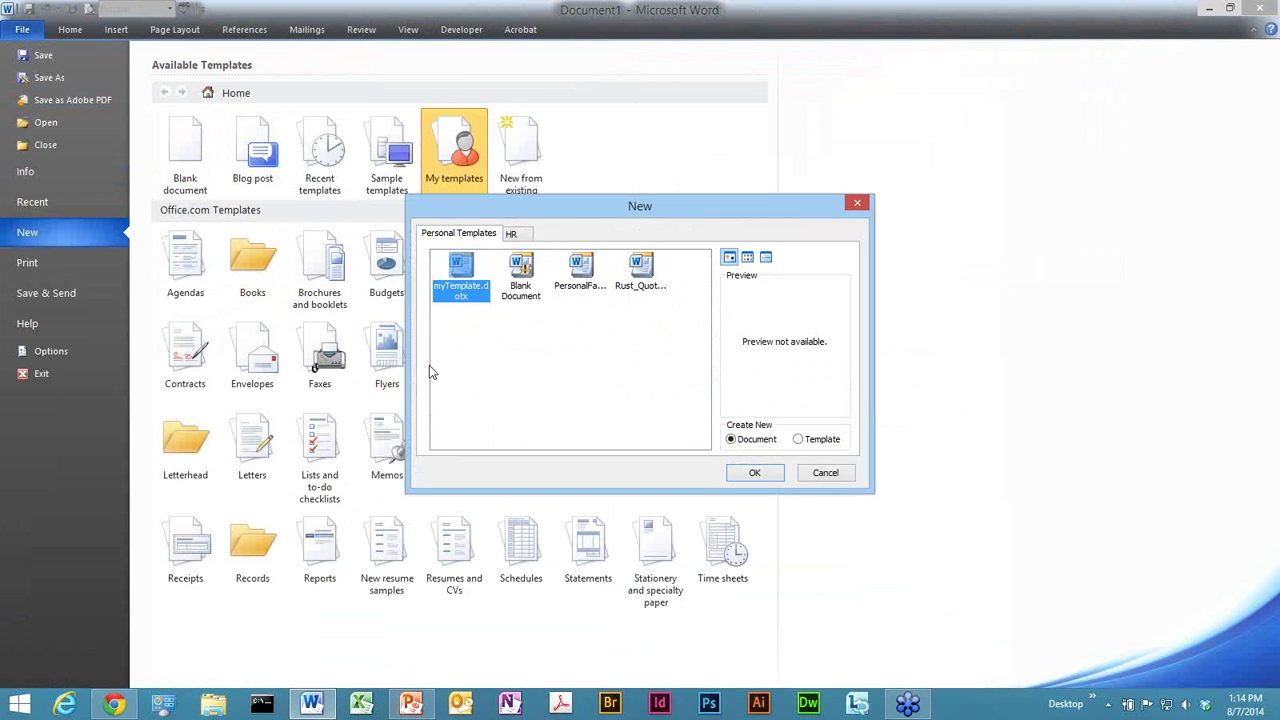
click(525, 272)
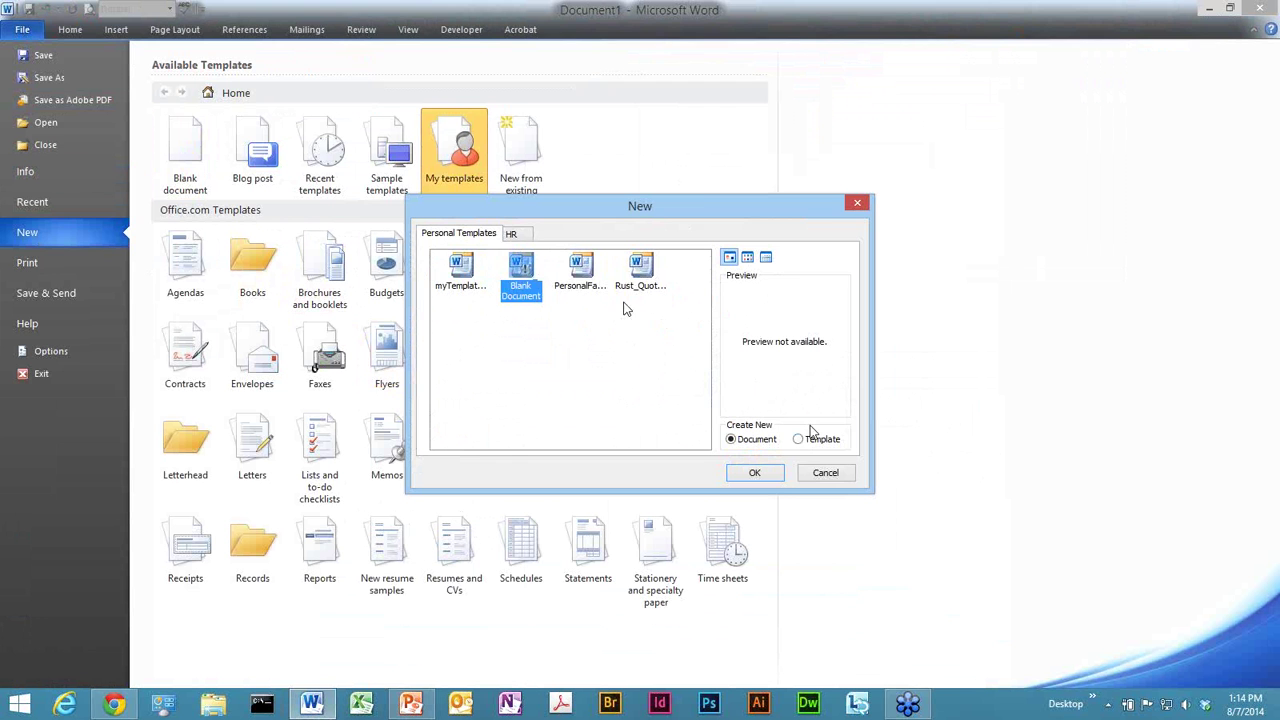
click(798, 439)
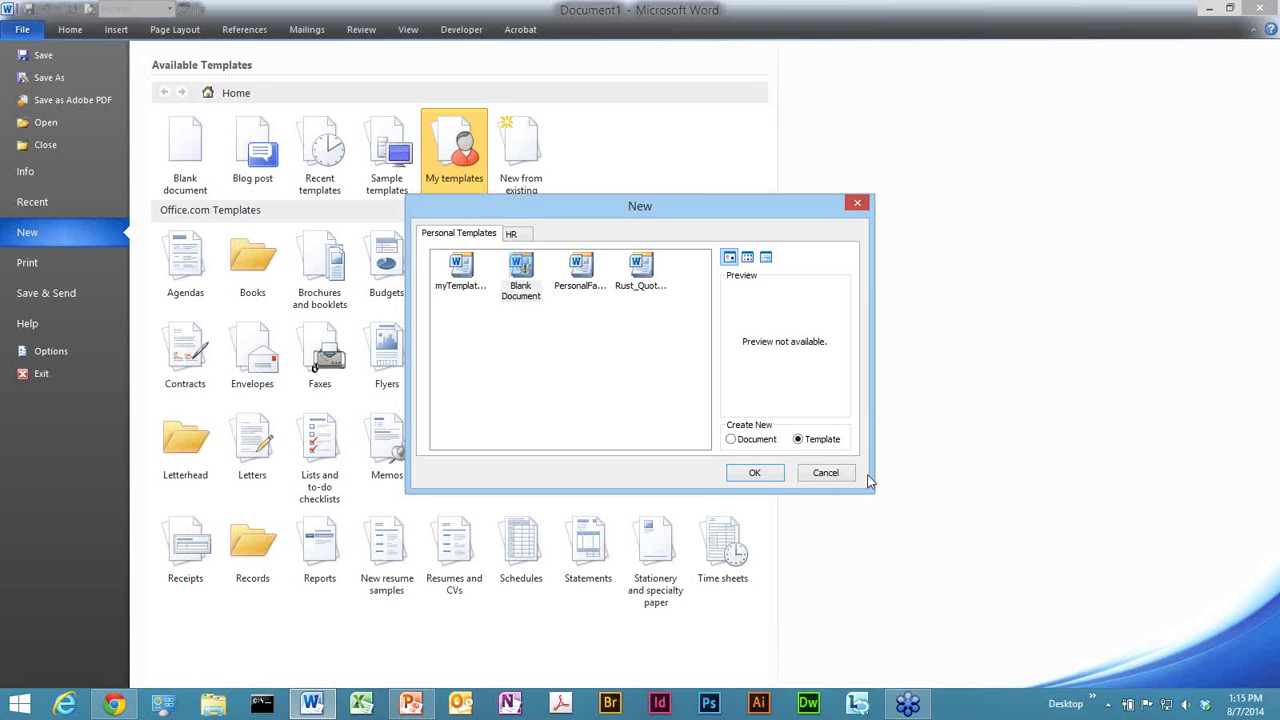
click(826, 476)
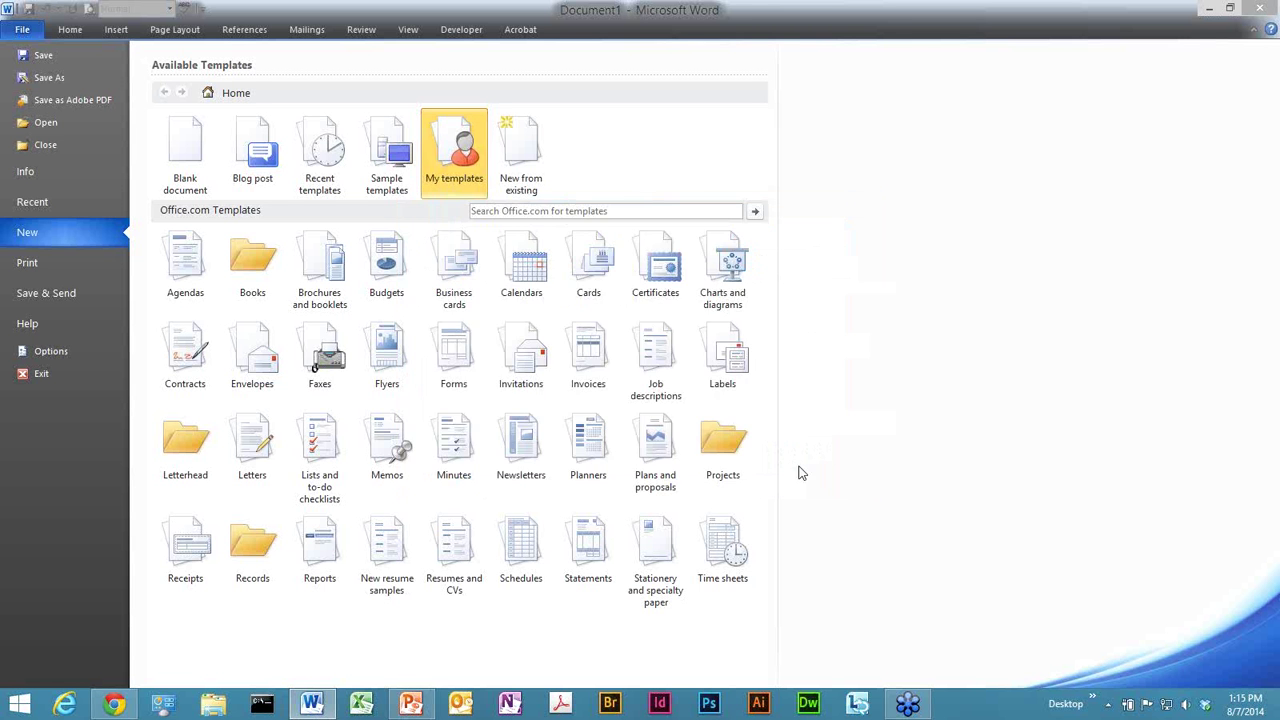
Step: Switch to PowerPoint and click into the Create Style Set Template bullet on the Approaches slide
key(alt+Tab)
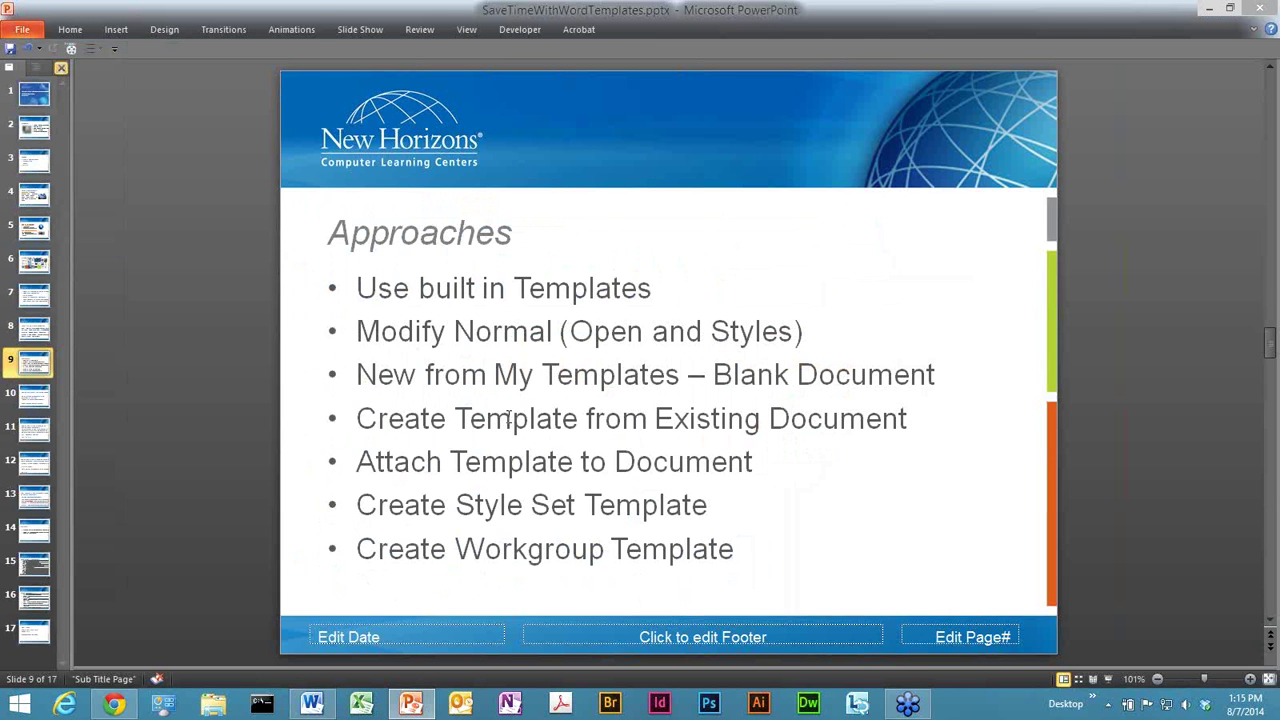
click(510, 420)
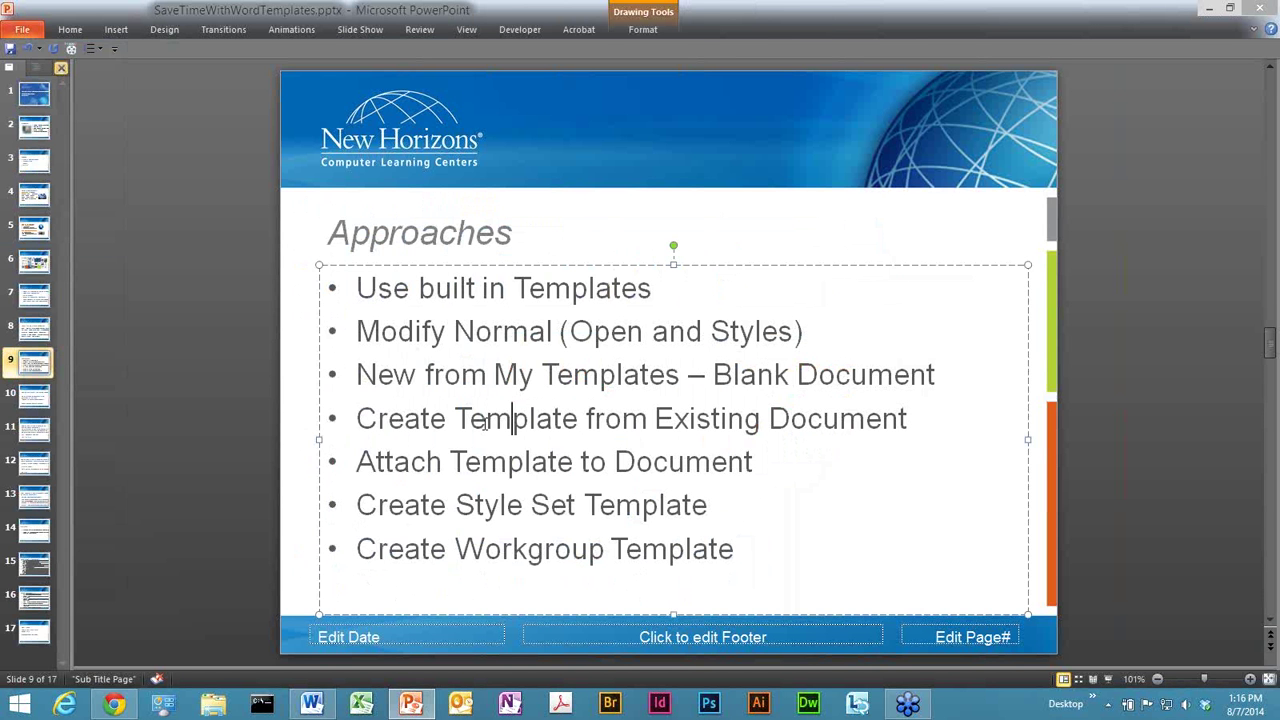
click(484, 506)
Step: Switch back to Word and leave the New page for Document1's Home tab
key(alt+Tab)
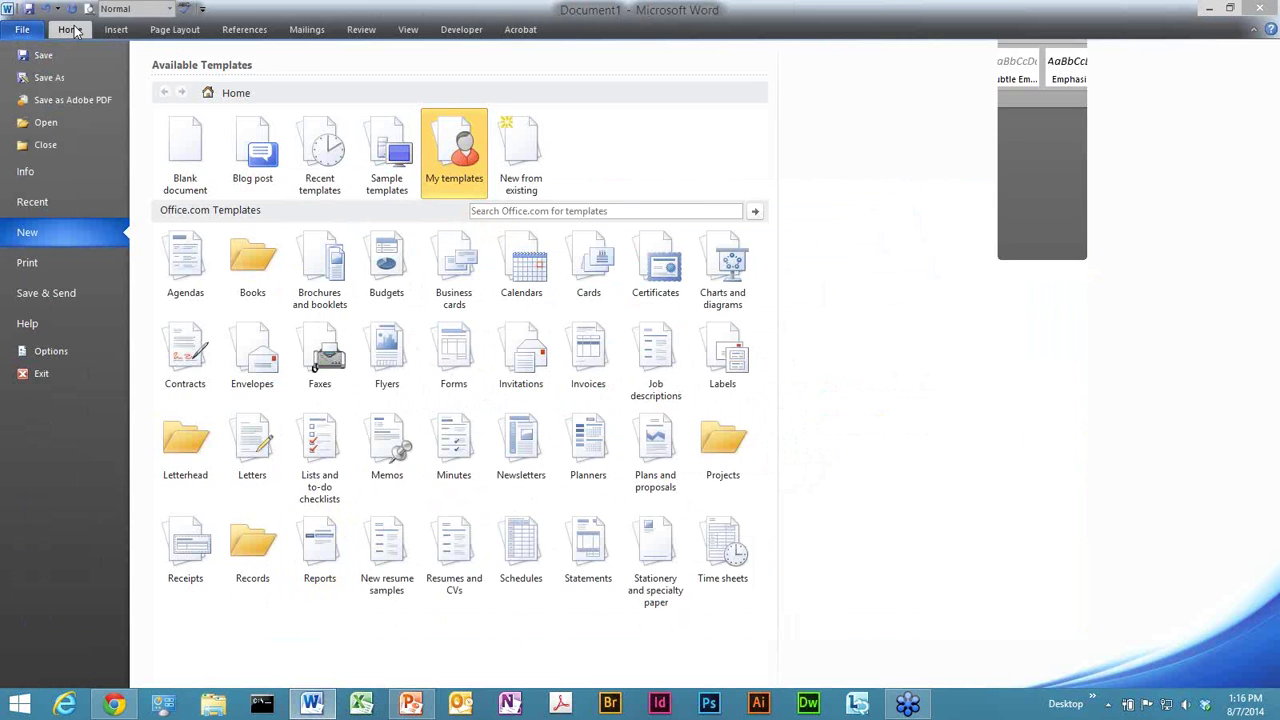
click(72, 30)
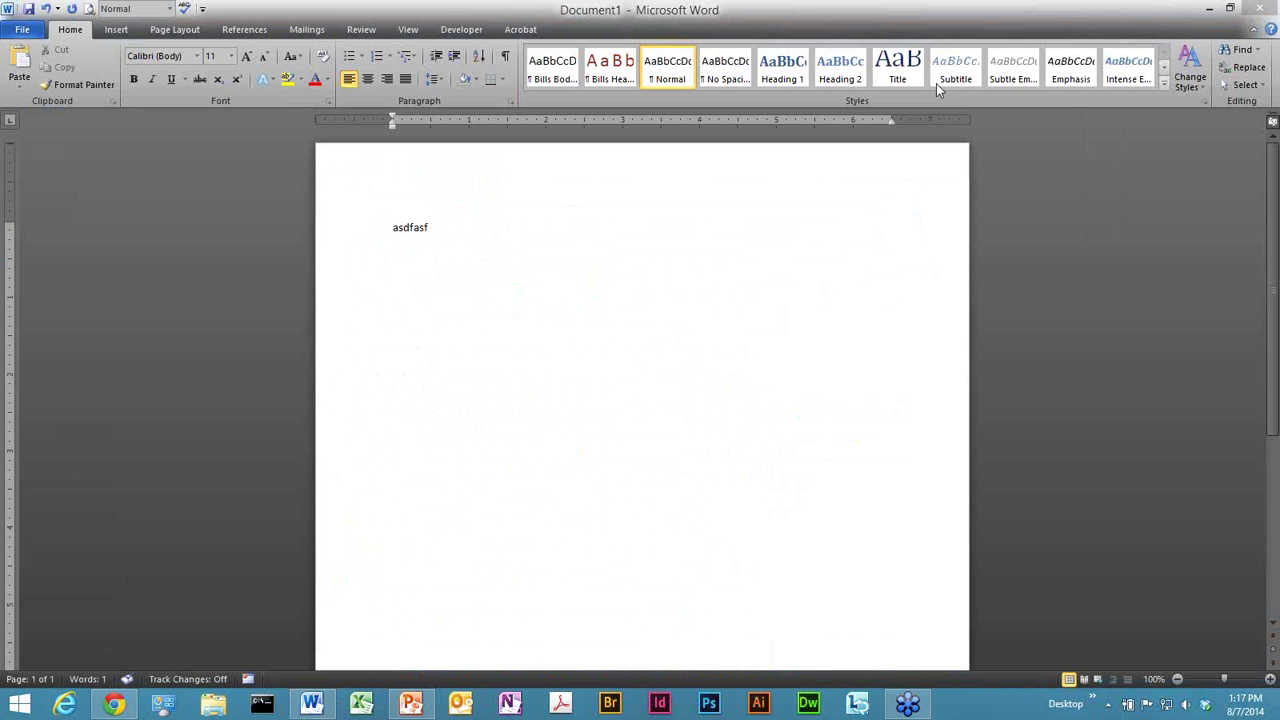
Step: Open the Styles pane and scroll through styles such as Footer, Header, HTML Code and Hyperlink
click(1204, 100)
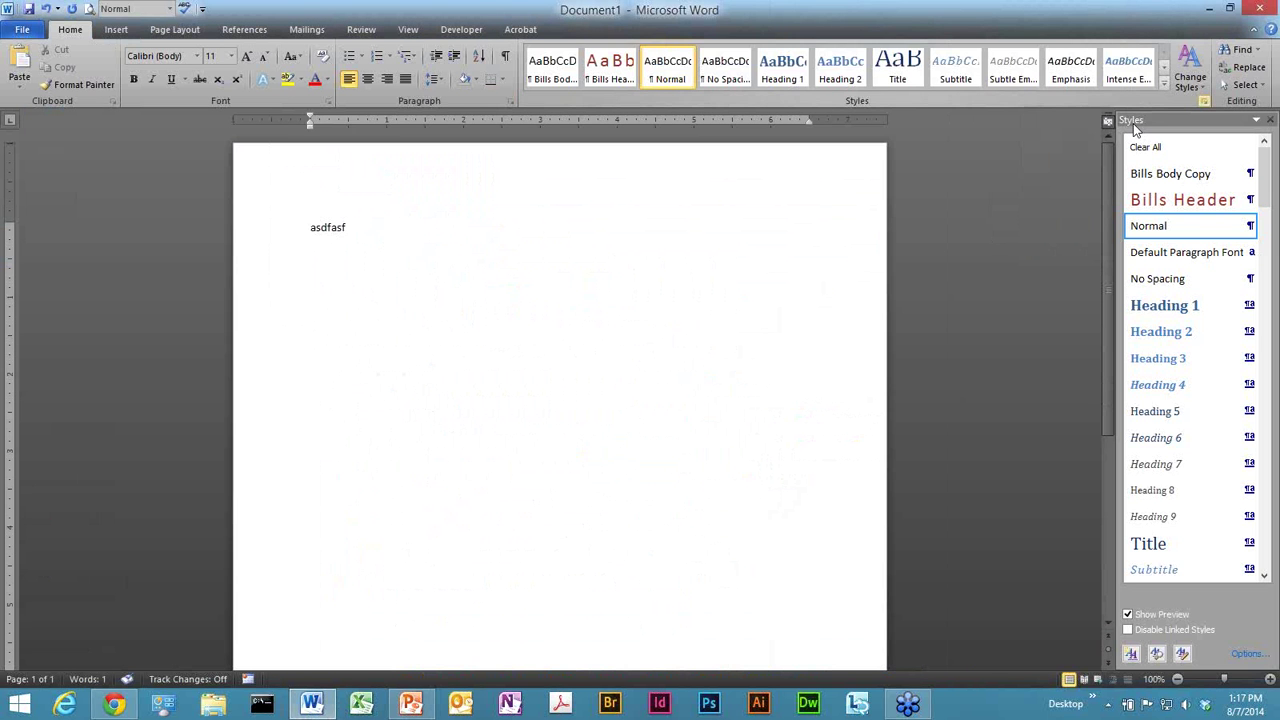
scroll(1248, 430, down, 10)
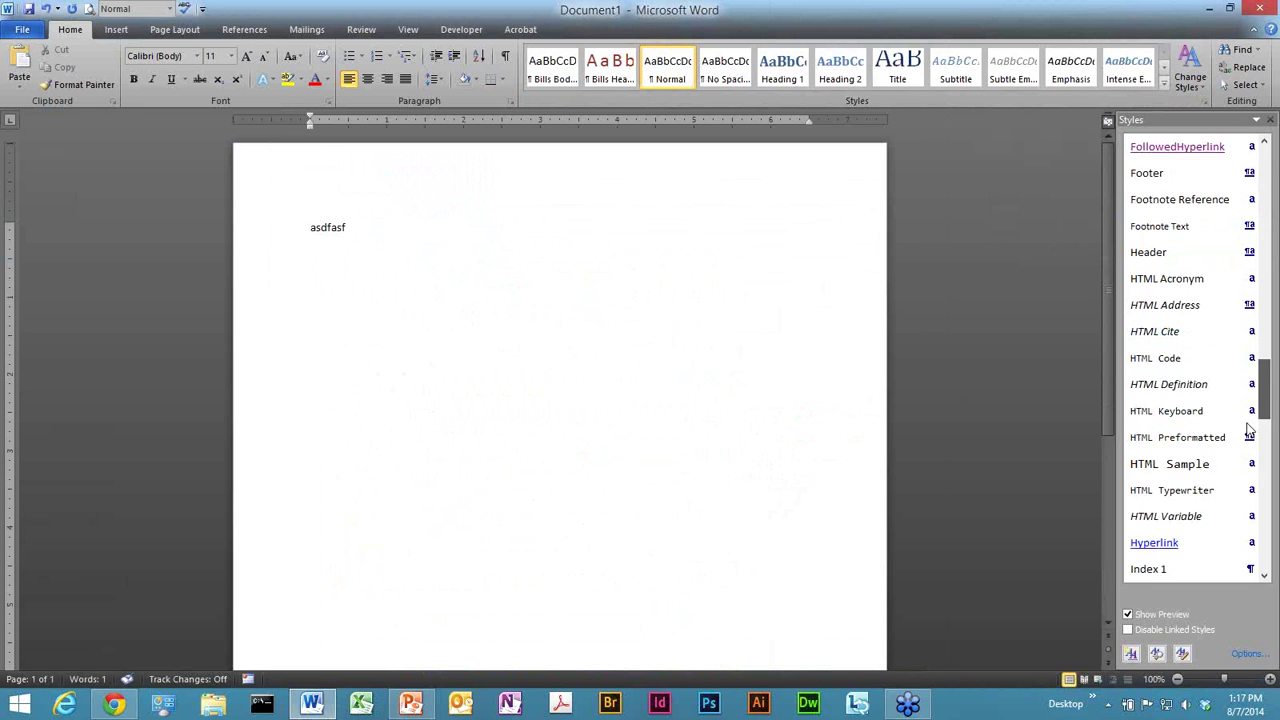
scroll(1248, 430, down, 8)
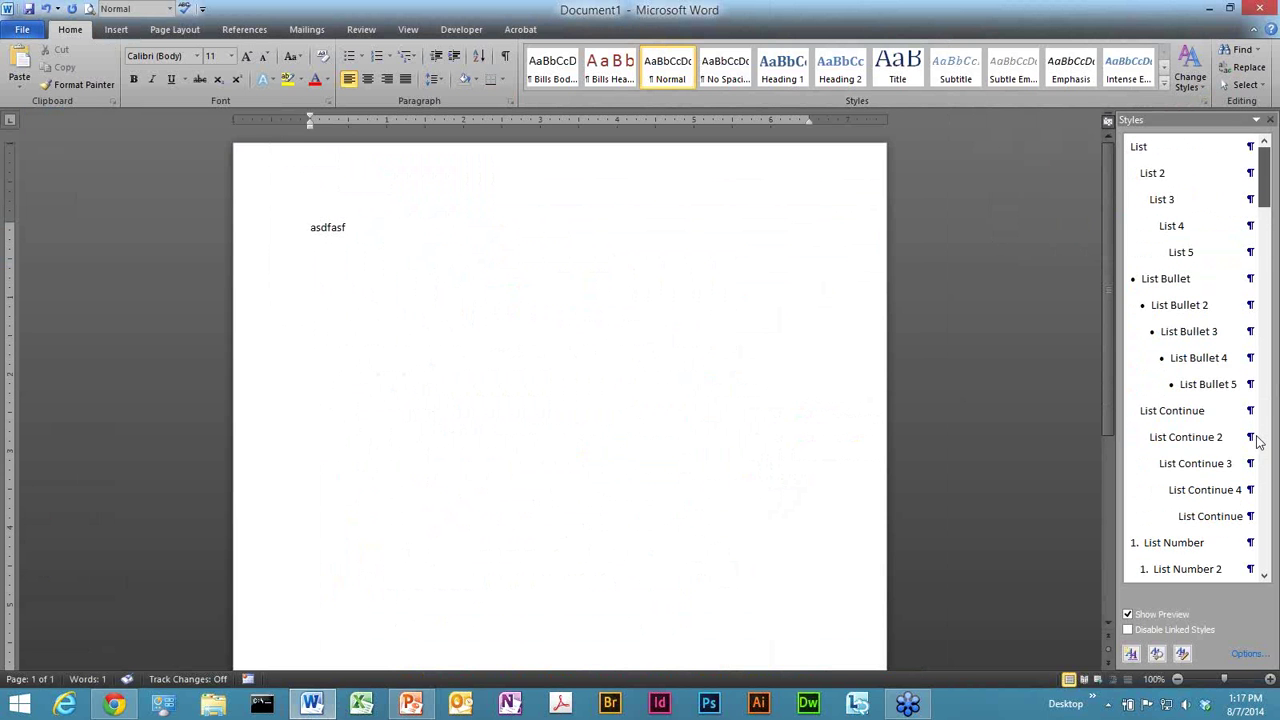
scroll(1246, 194, up, 18)
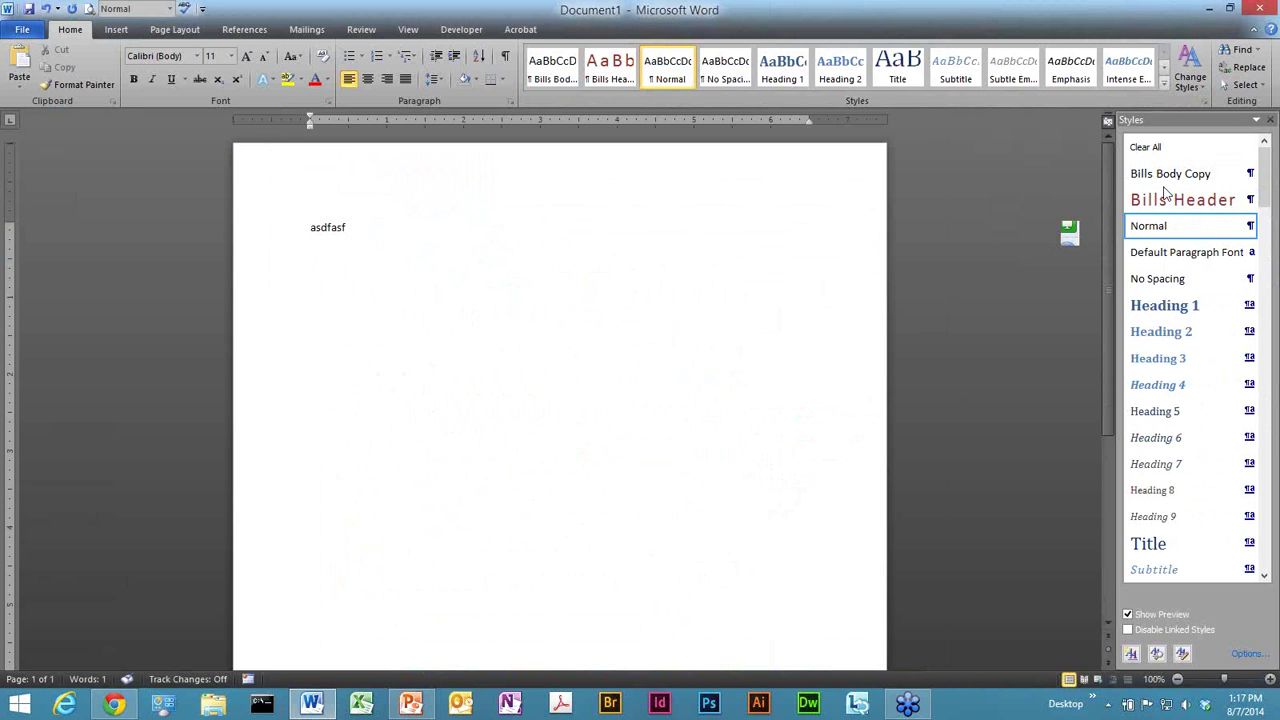
scroll(1245, 300, down, 5)
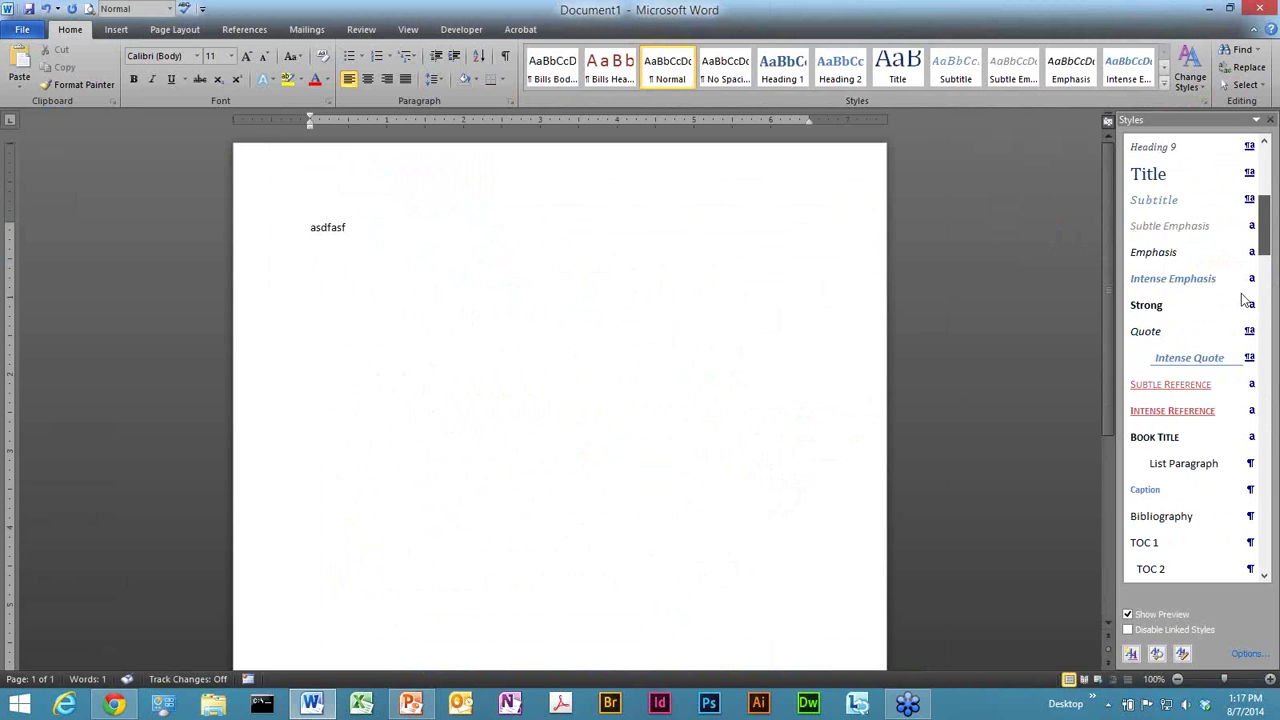
scroll(1245, 300, down, 15)
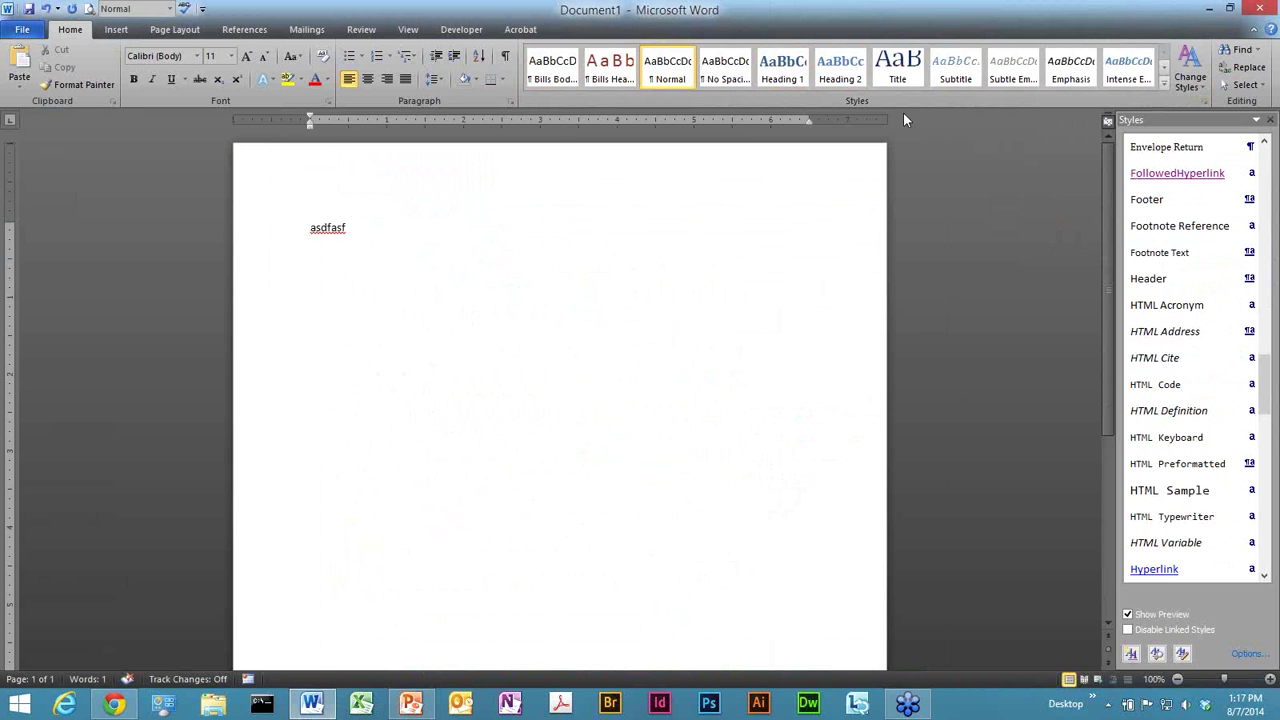
Step: Remove No Spacing, Heading 2, Title and Subtitle from the Quick Style gallery
right_click(714, 66)
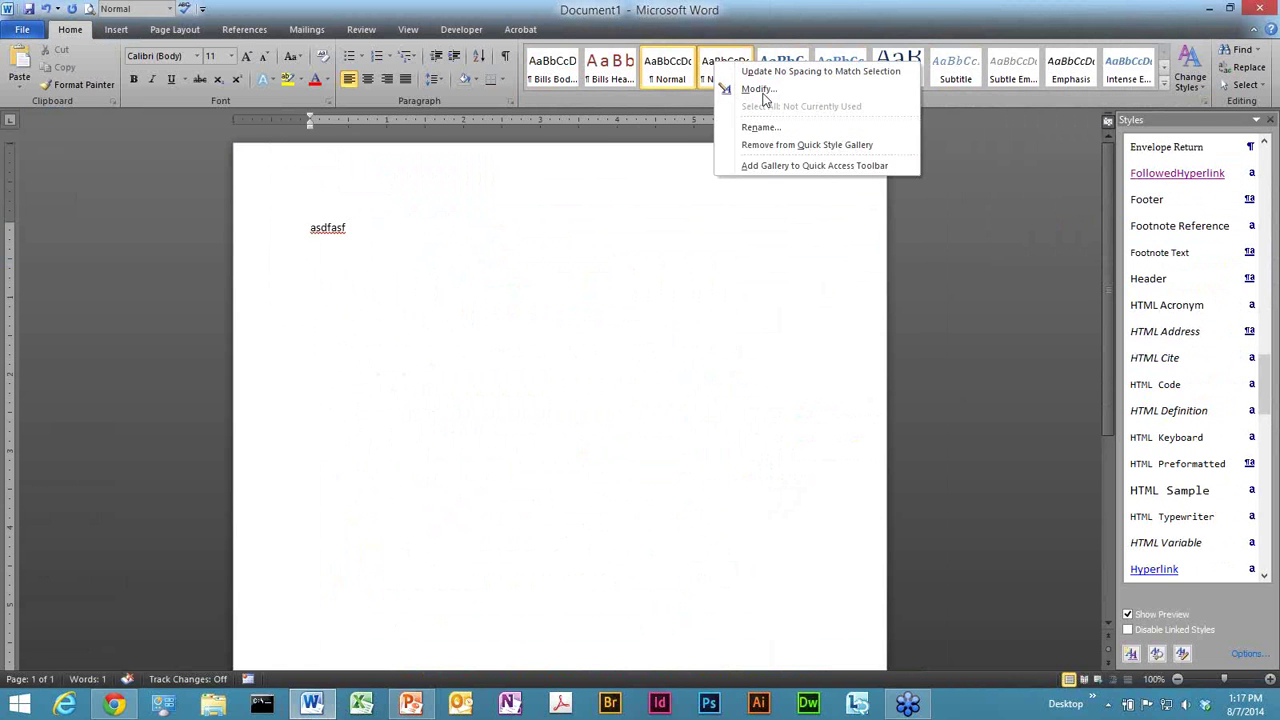
click(781, 146)
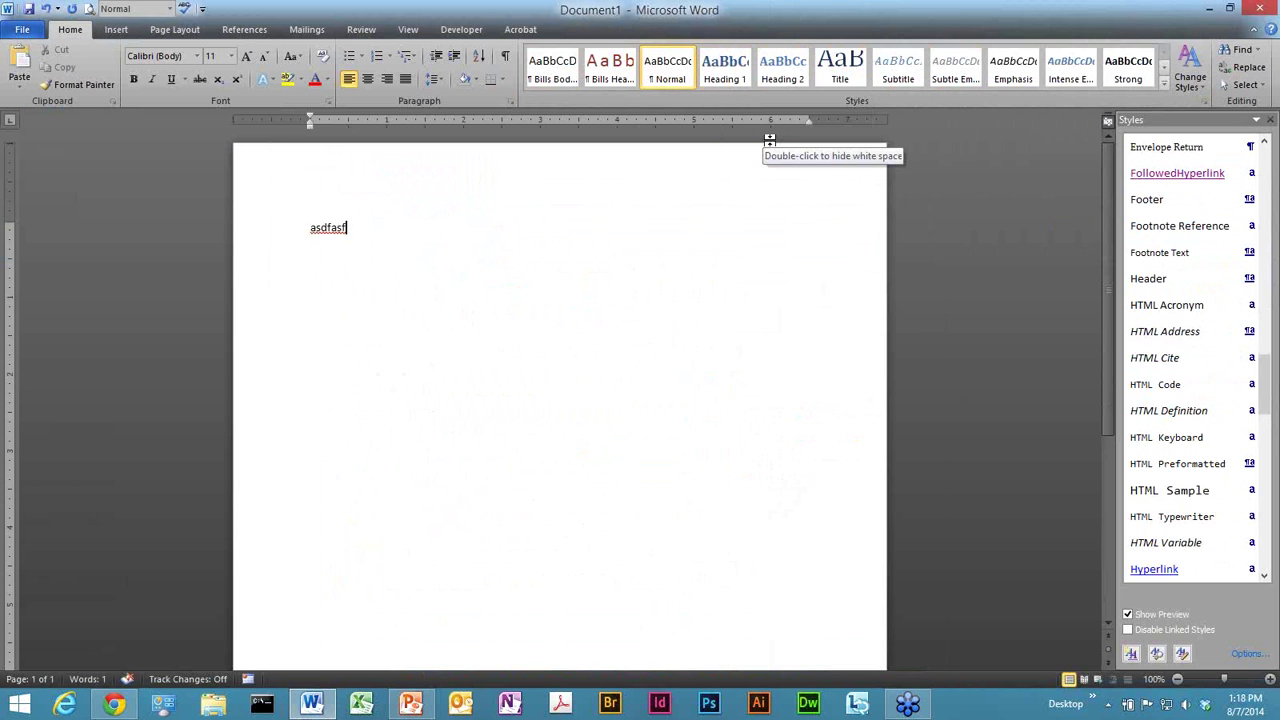
right_click(783, 70)
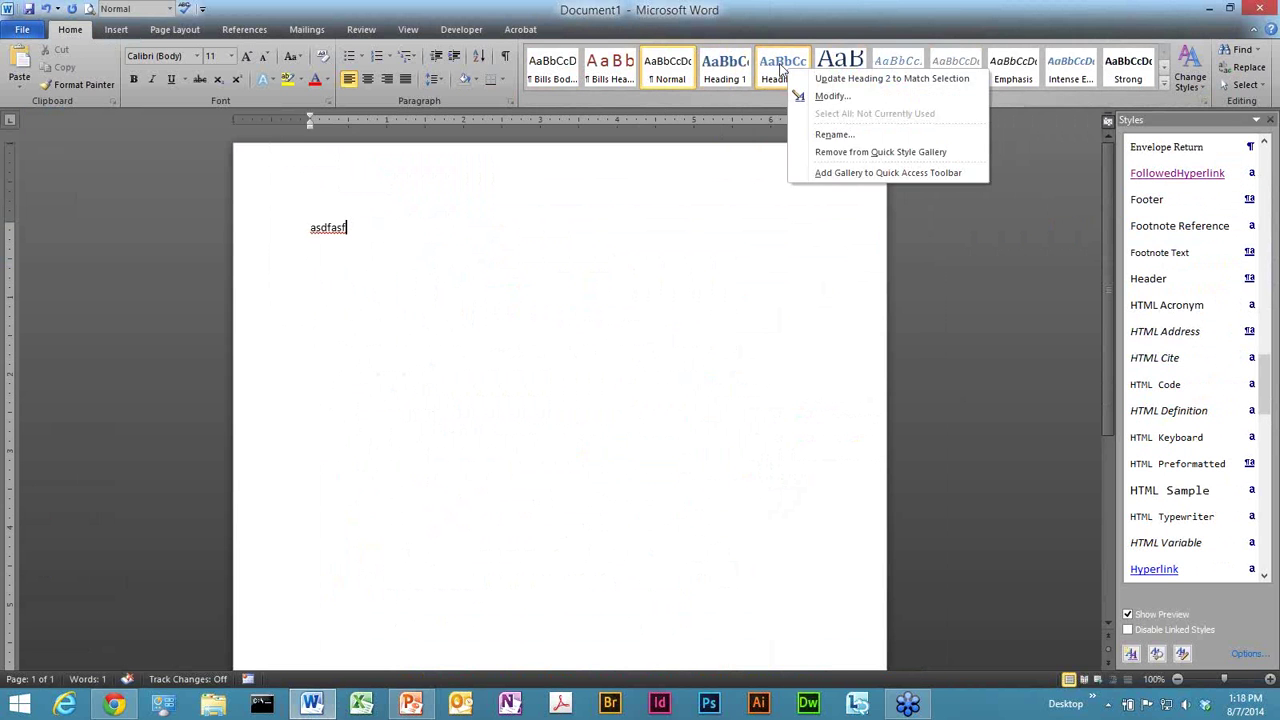
click(865, 152)
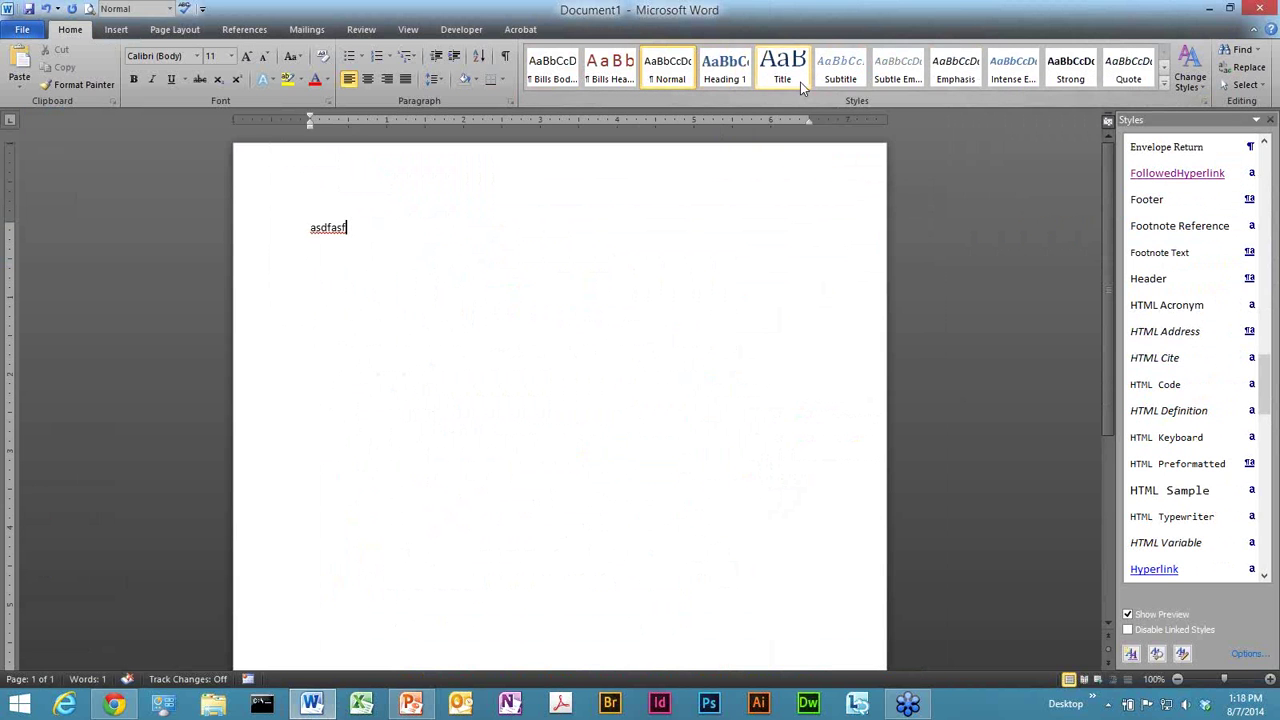
right_click(800, 82)
click(840, 150)
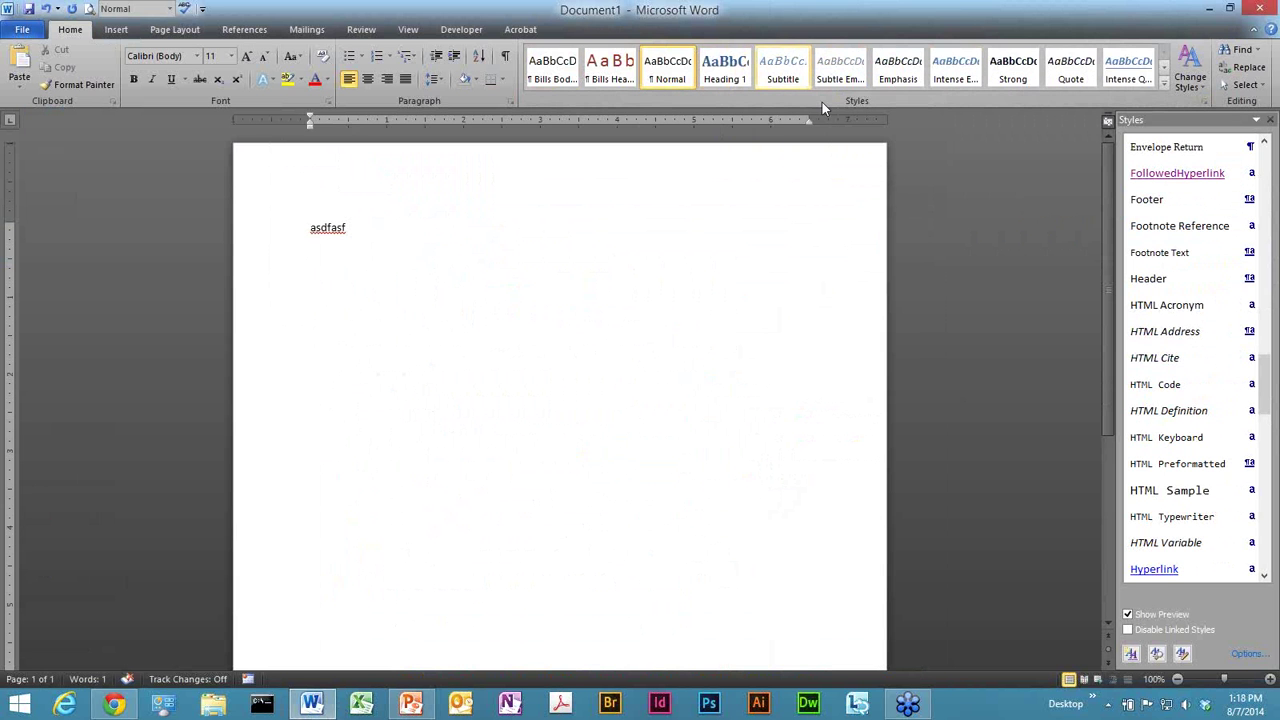
right_click(785, 80)
key(Escape)
right_click(785, 80)
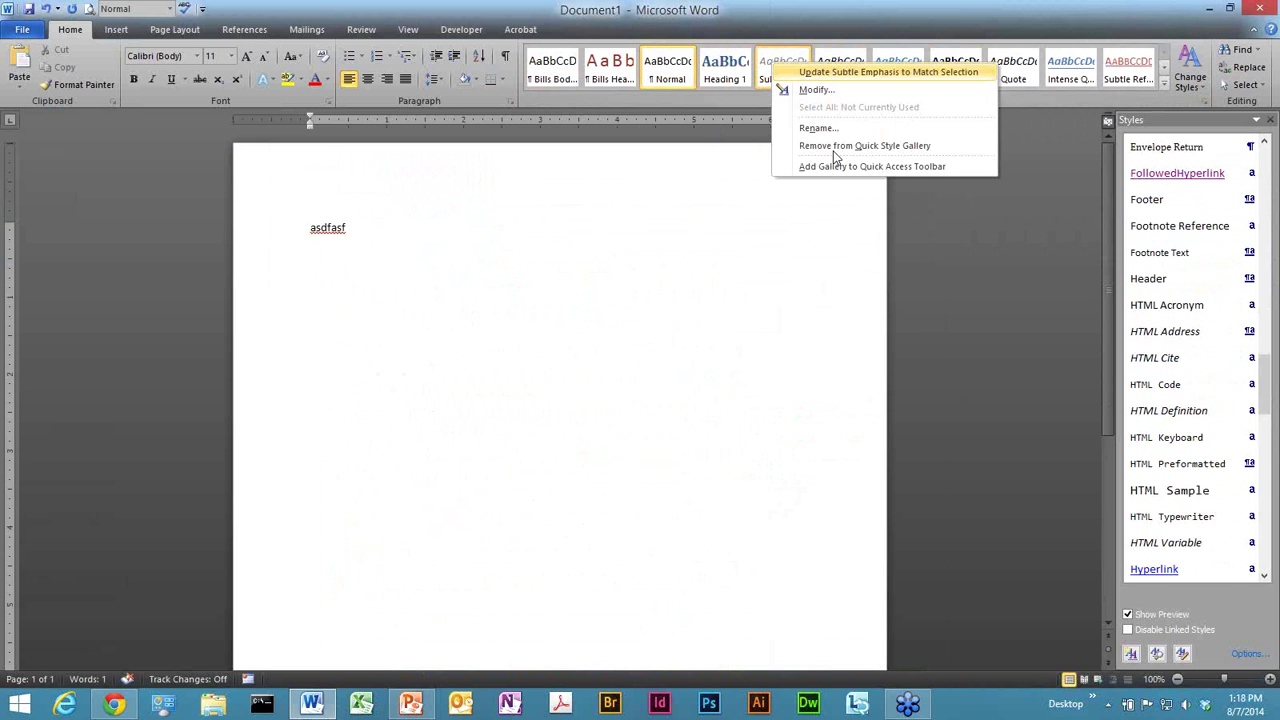
click(835, 150)
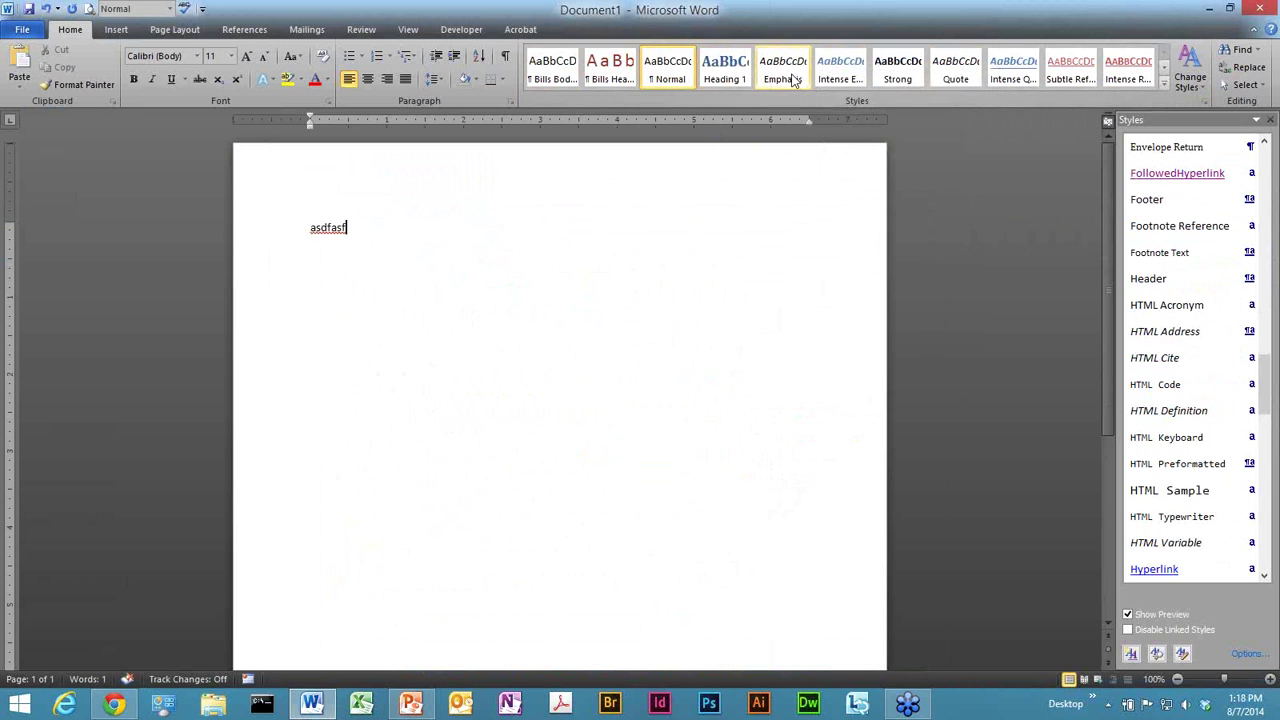
Step: Remove Emphasis, Intense Emphasis, Strong and Intense Reference from the Quick Style gallery
right_click(788, 70)
click(840, 147)
right_click(788, 70)
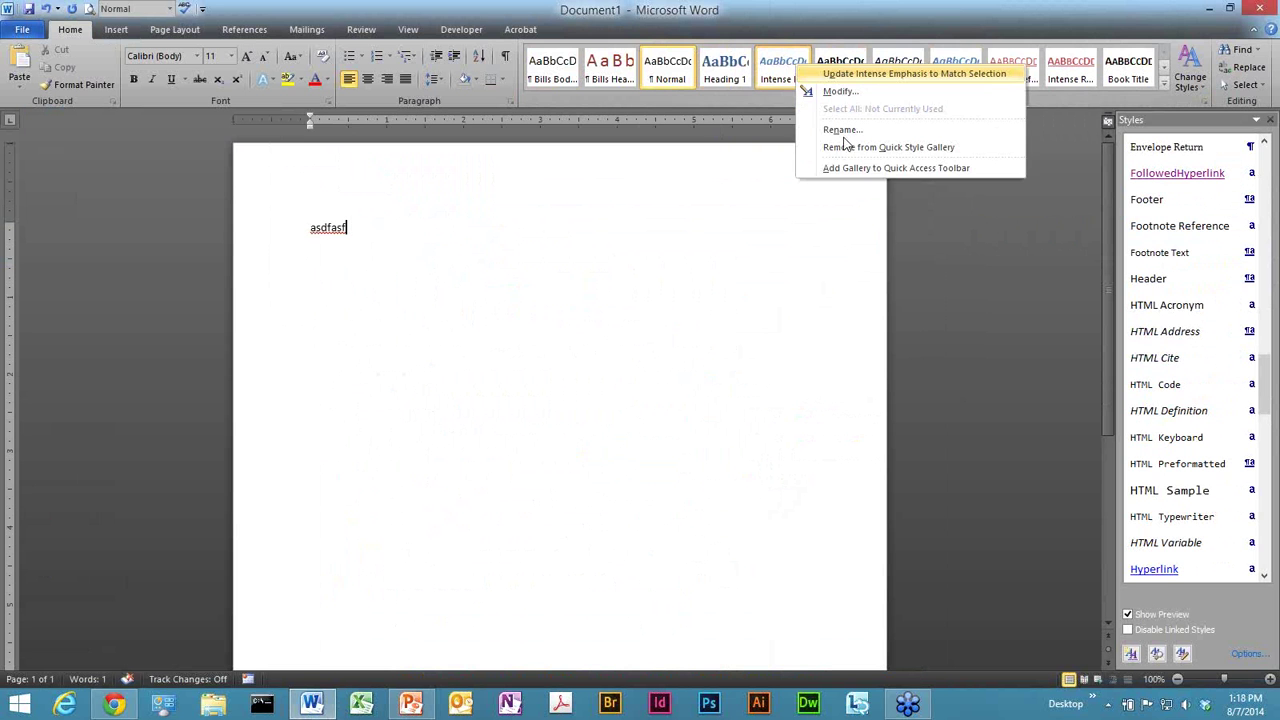
click(845, 147)
right_click(786, 72)
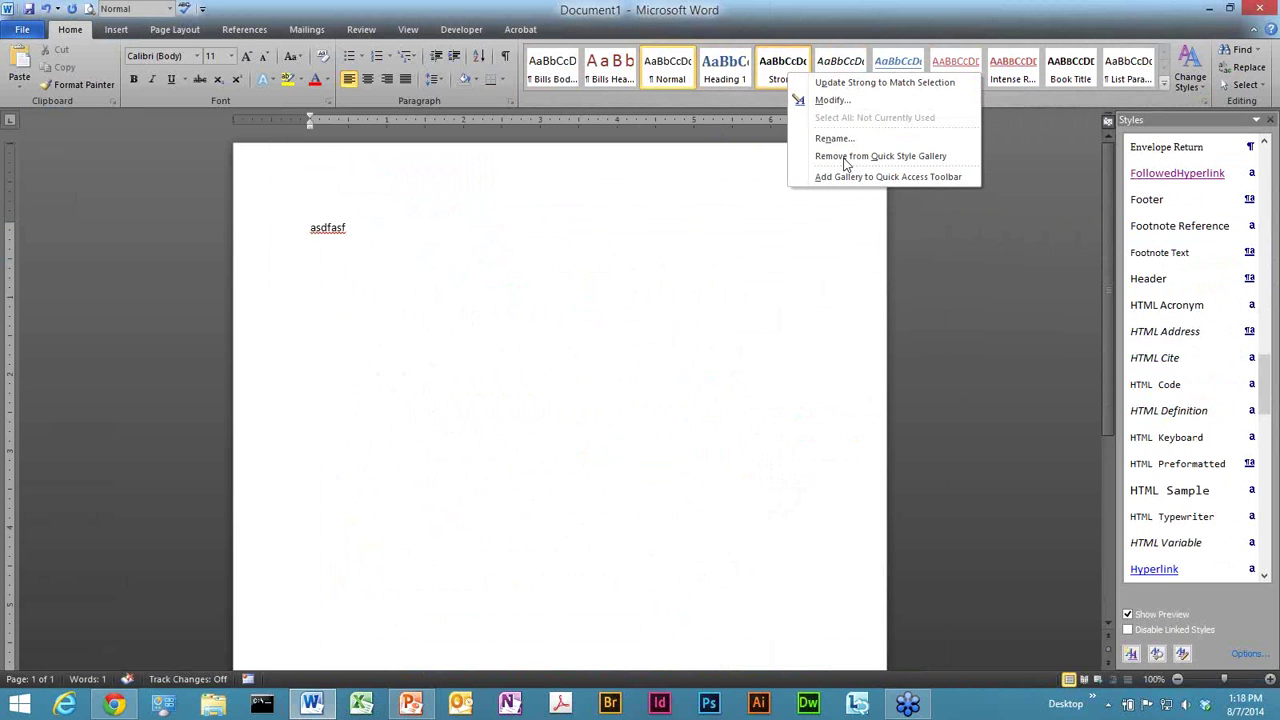
click(845, 157)
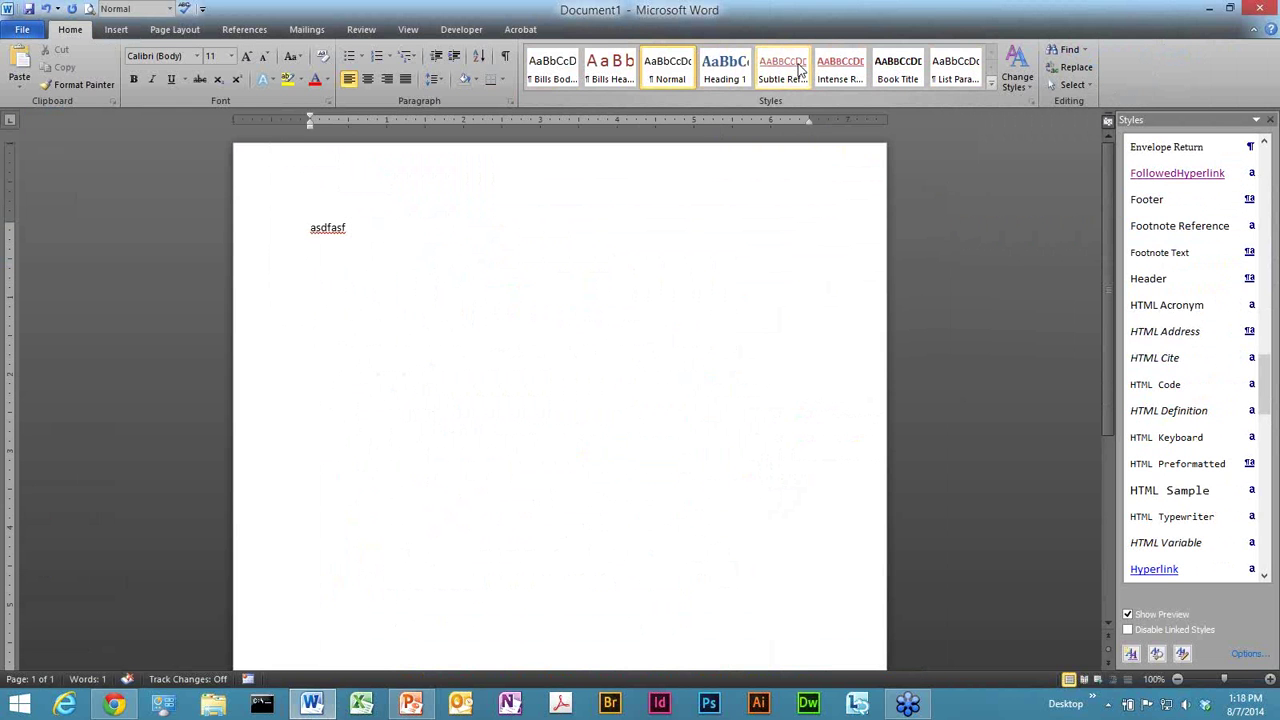
right_click(800, 68)
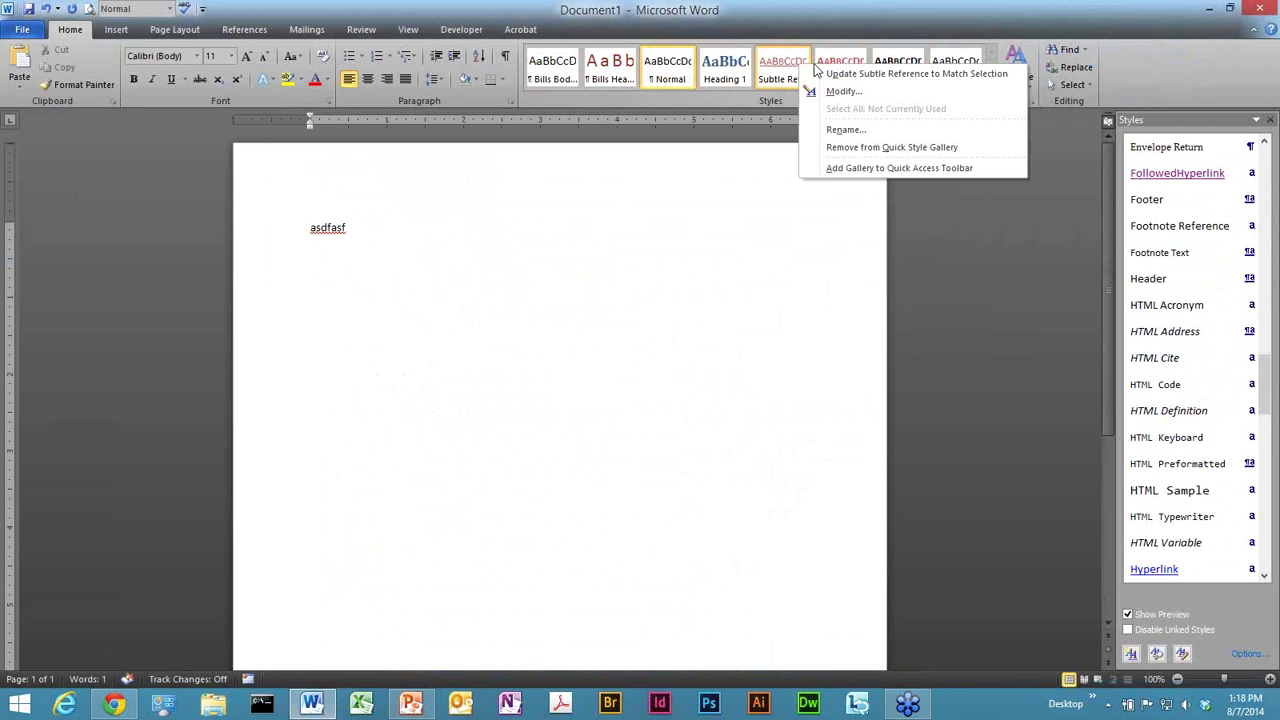
click(858, 150)
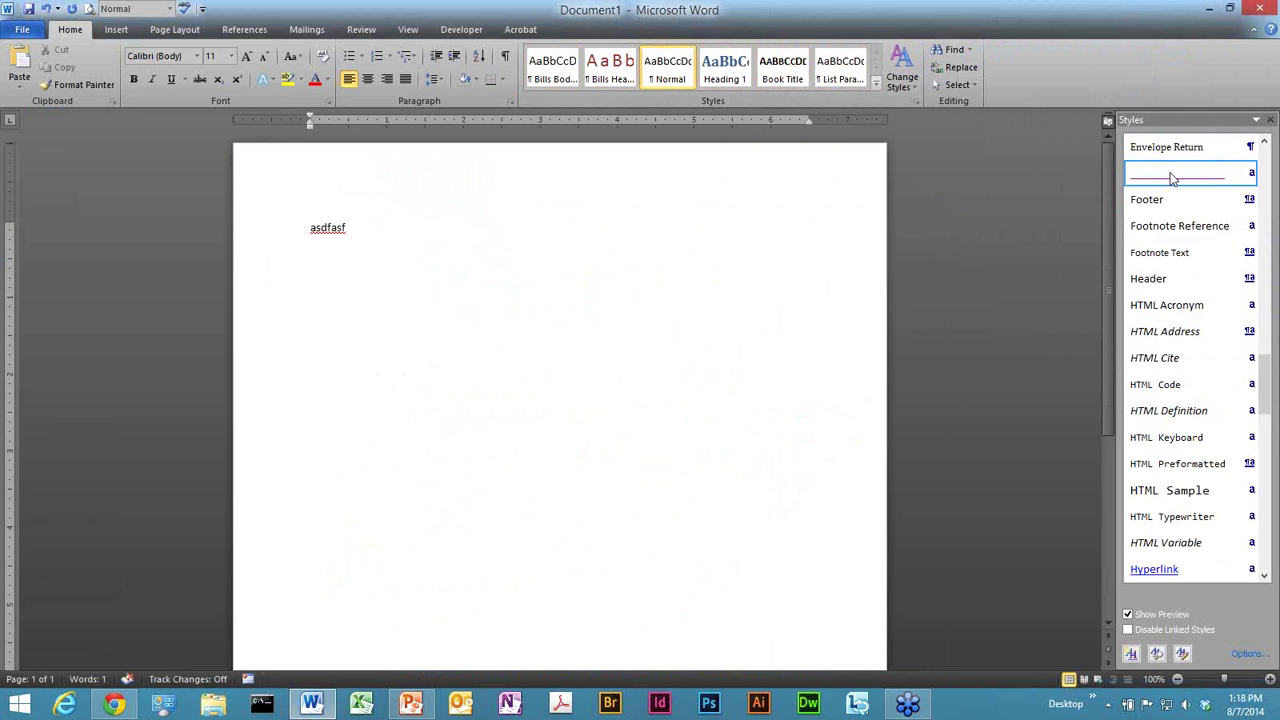
Step: Add Envelope Return to the Quick Style gallery from the Styles pane, then review the expanded gallery
click(1249, 173)
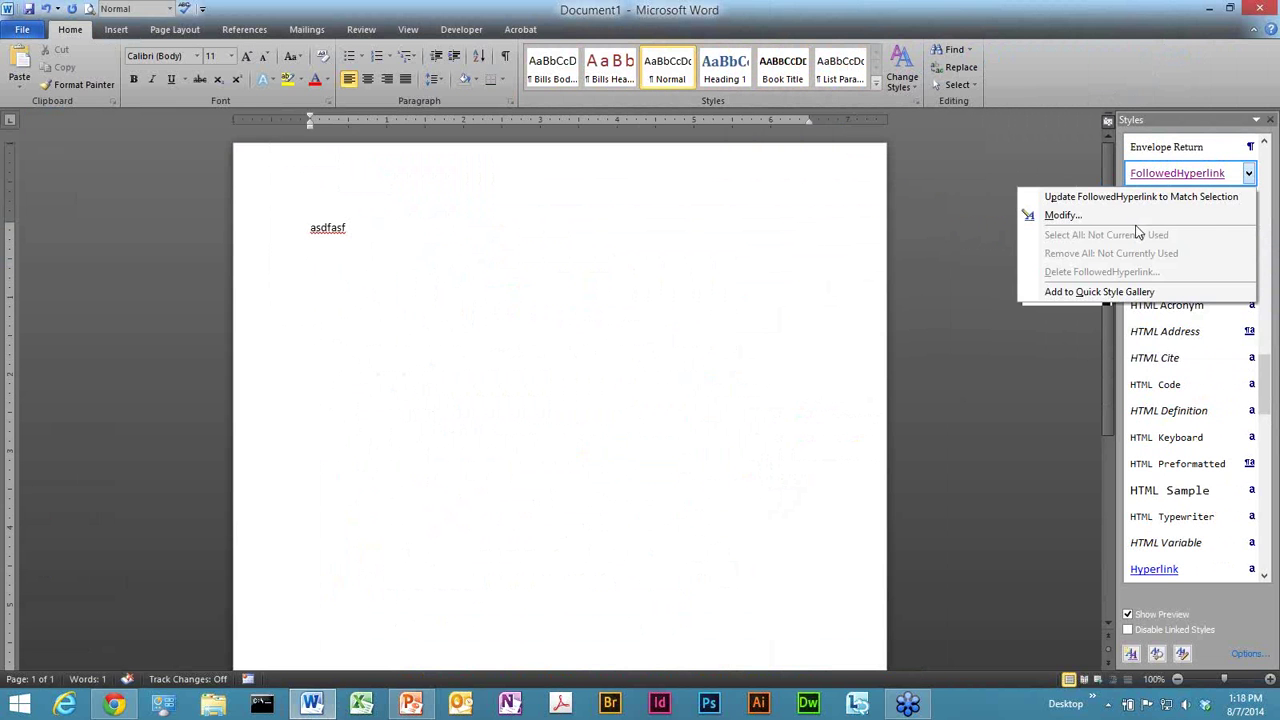
click(1112, 291)
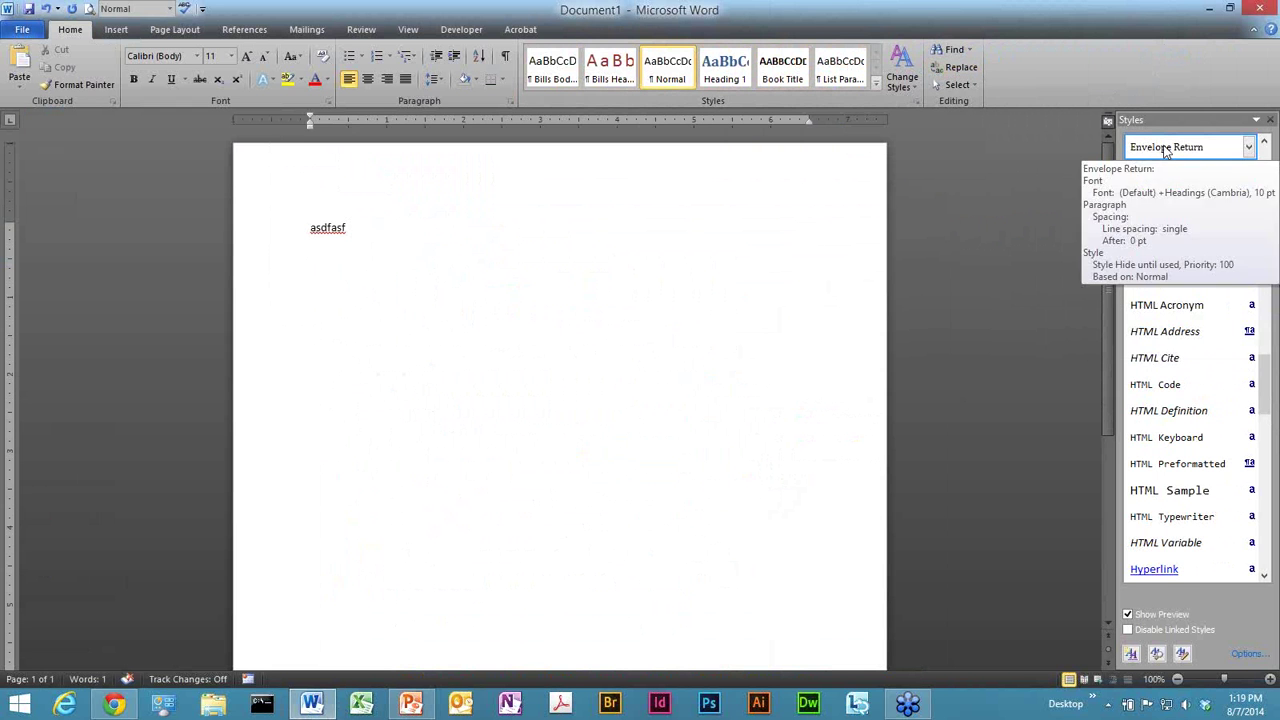
click(1249, 147)
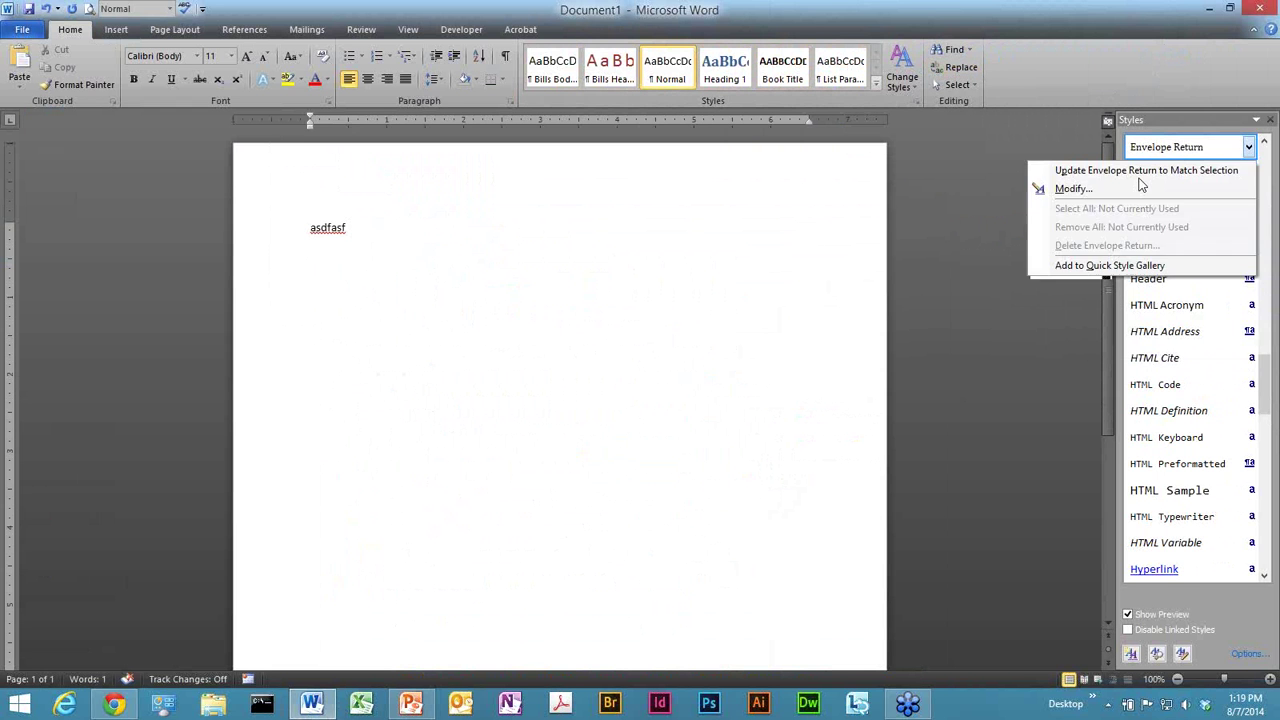
click(1108, 266)
click(876, 86)
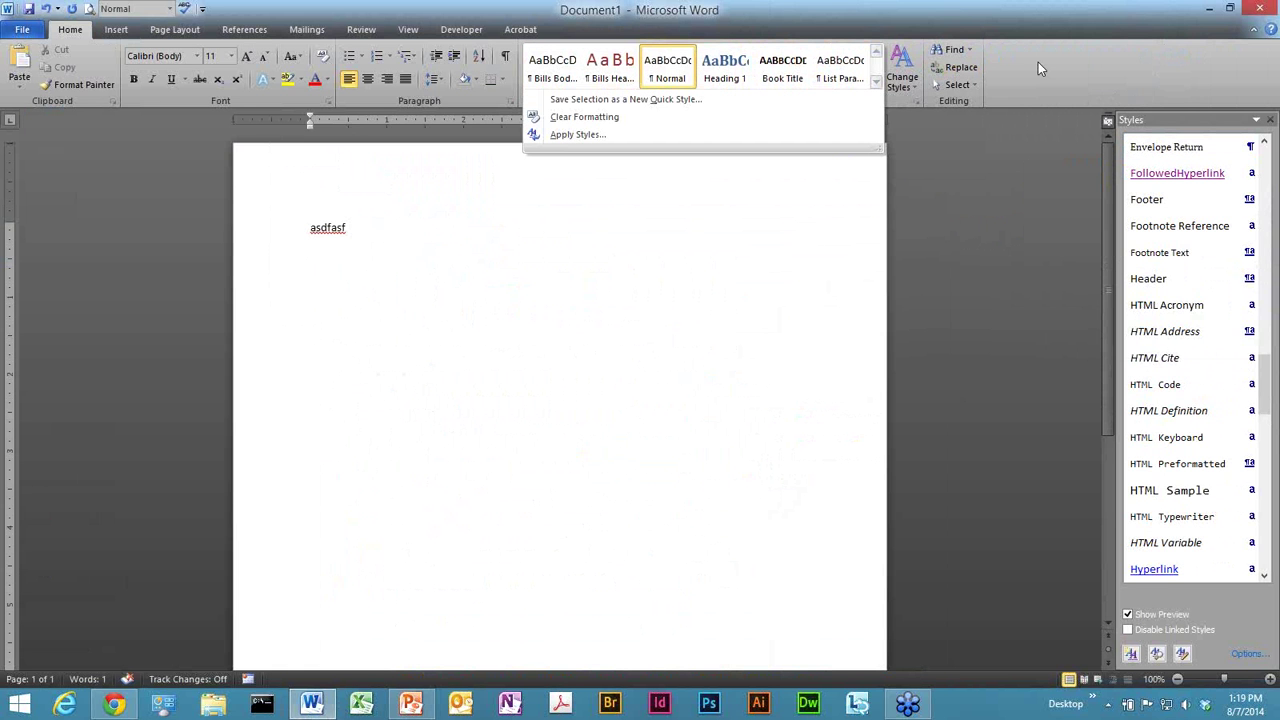
click(785, 107)
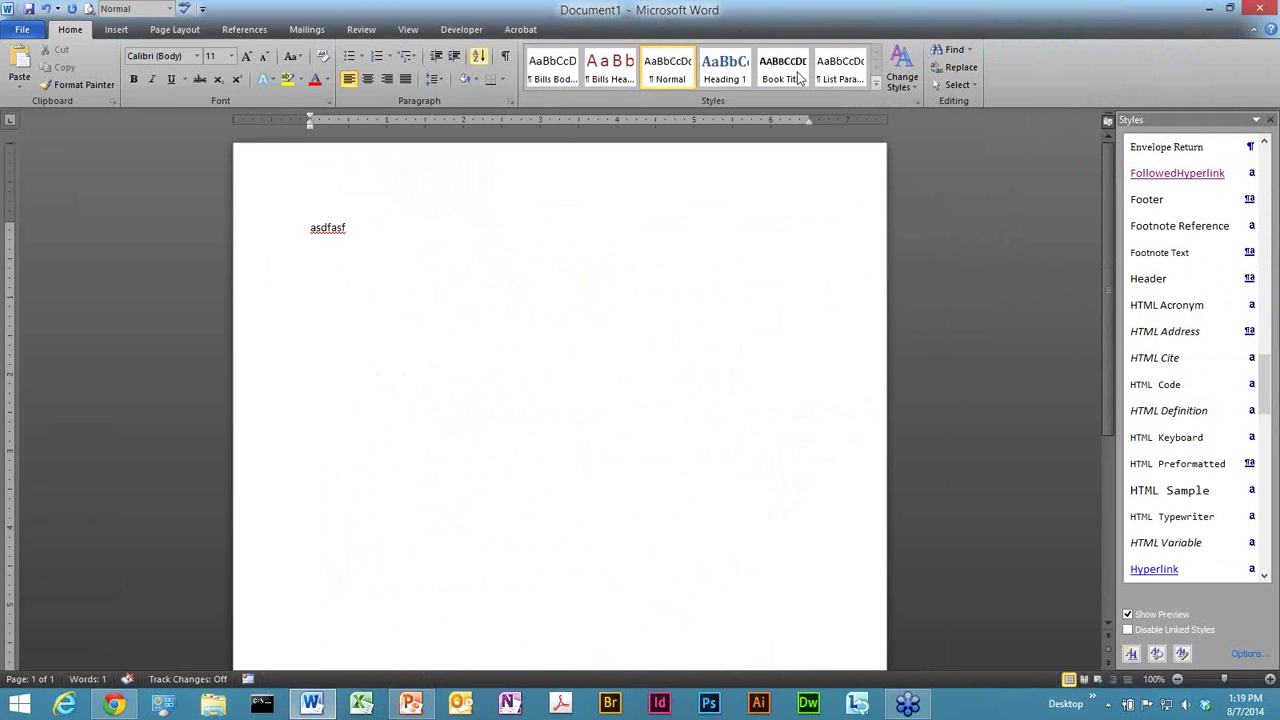
Step: Minimize Word and go to slide 10 in the PowerPoint presentation
click(1190, 12)
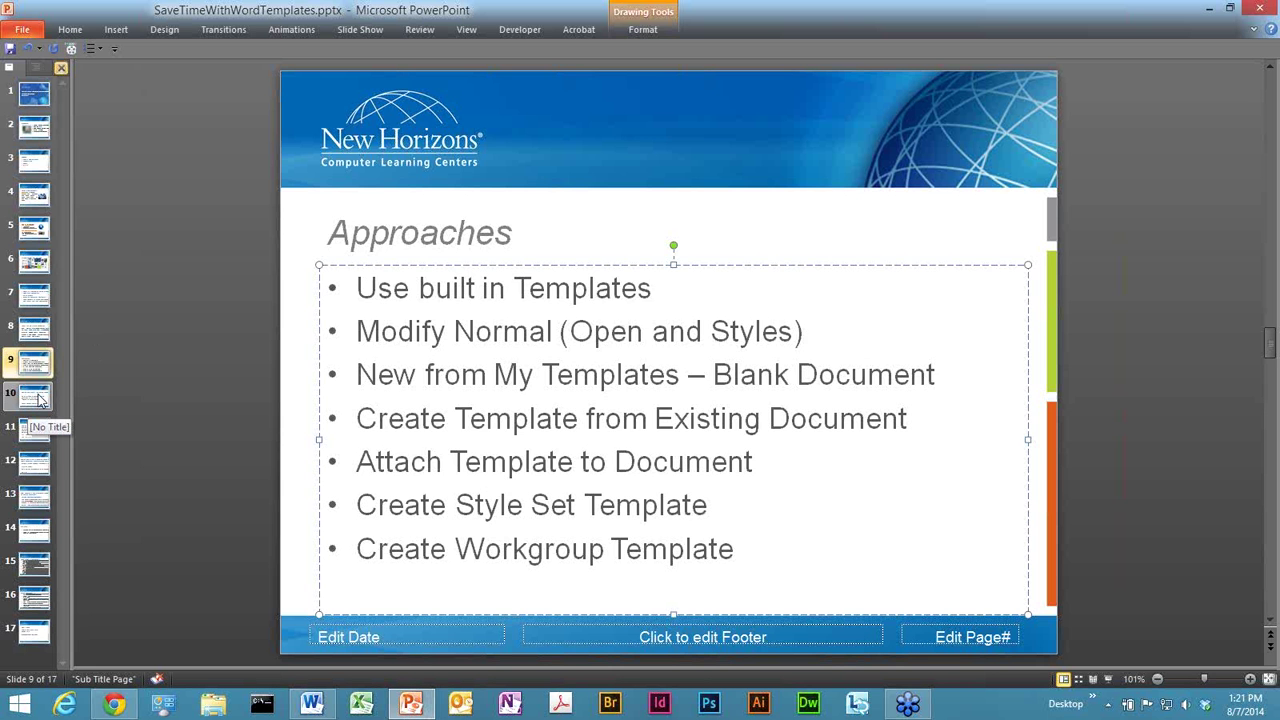
click(40, 398)
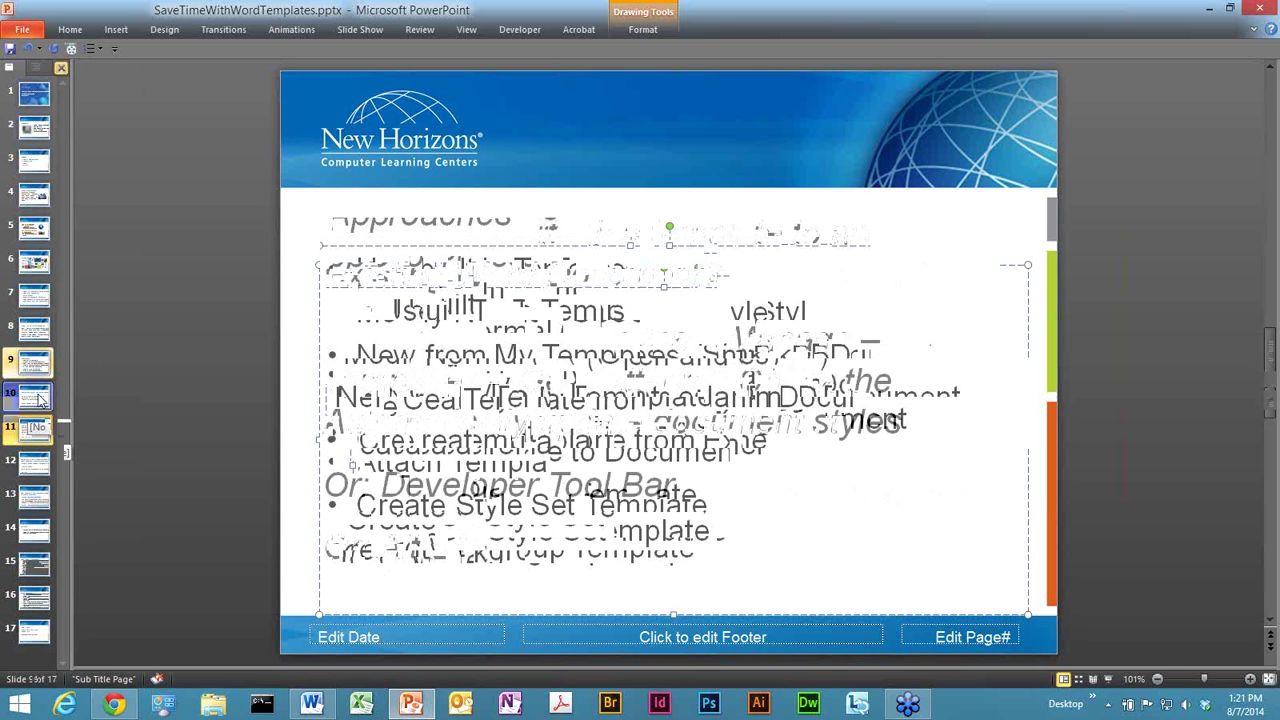
Step: Back in Word, open Templates and Add-ins via the Developer tab's Document Template
key(alt+Tab)
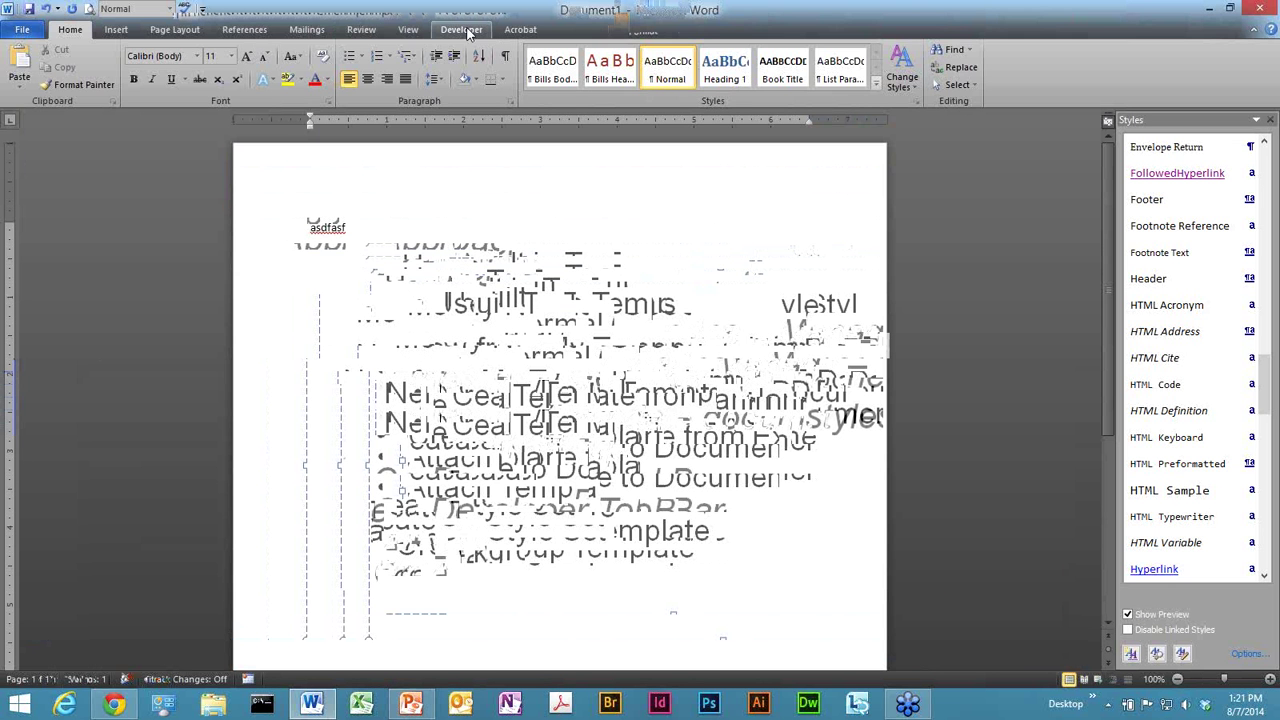
click(465, 30)
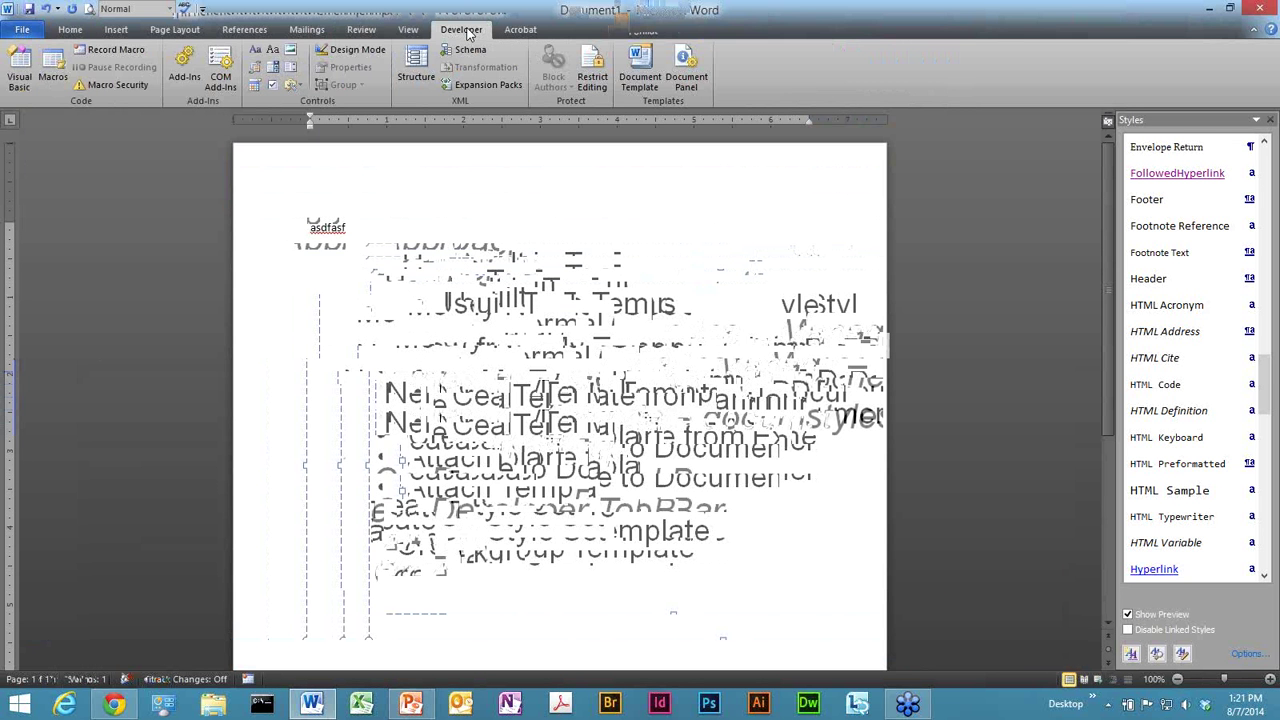
click(640, 60)
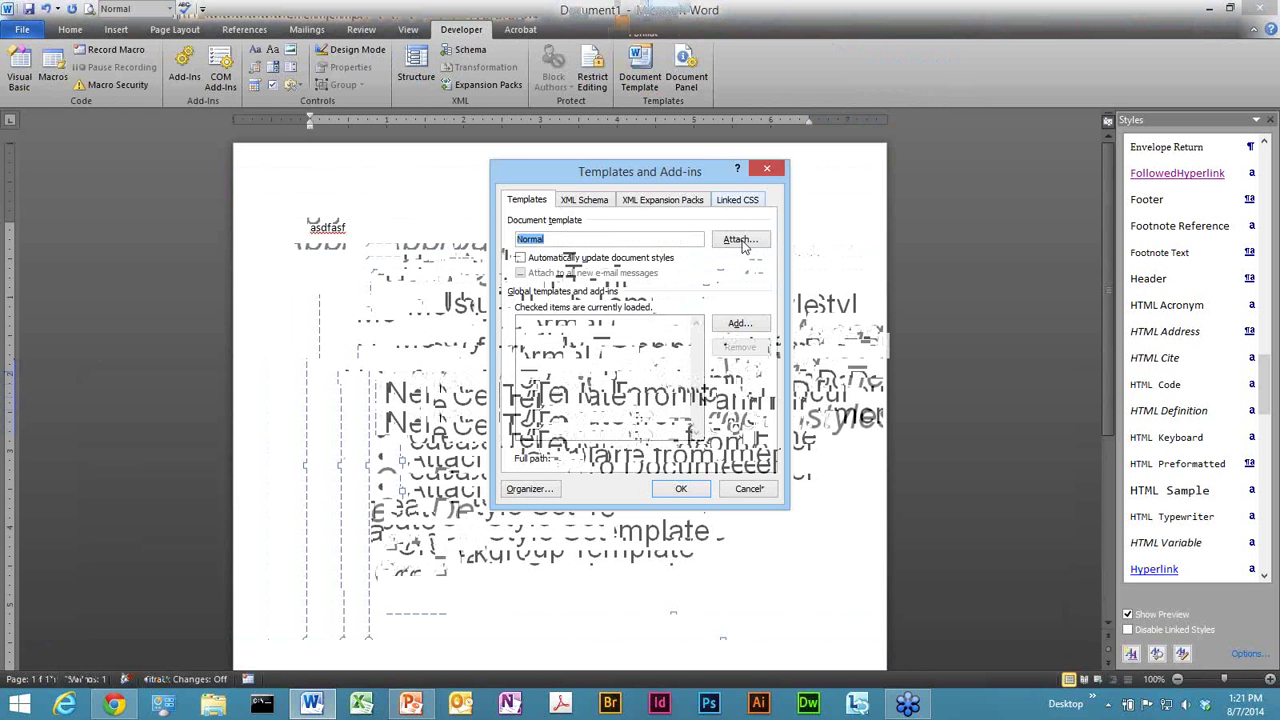
Step: Cancel Templates and Add-ins, leaving Normal attached, and return to the Word document
click(746, 486)
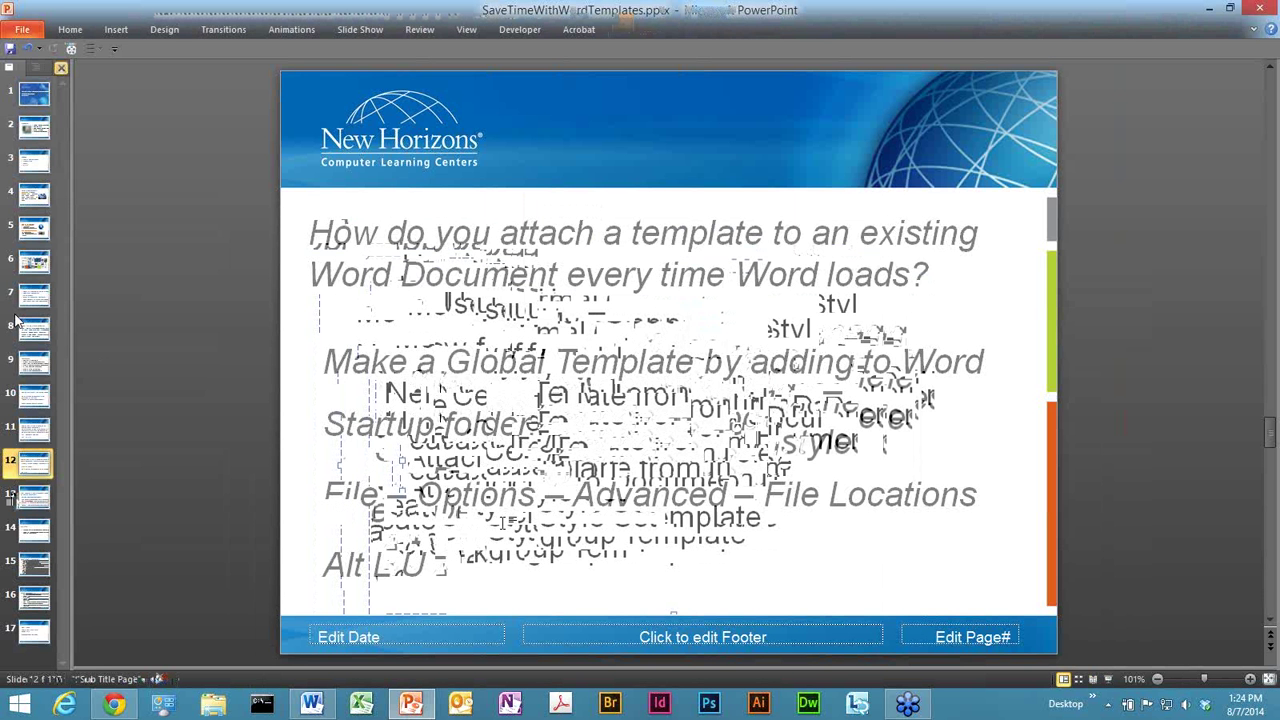
key(alt+Tab)
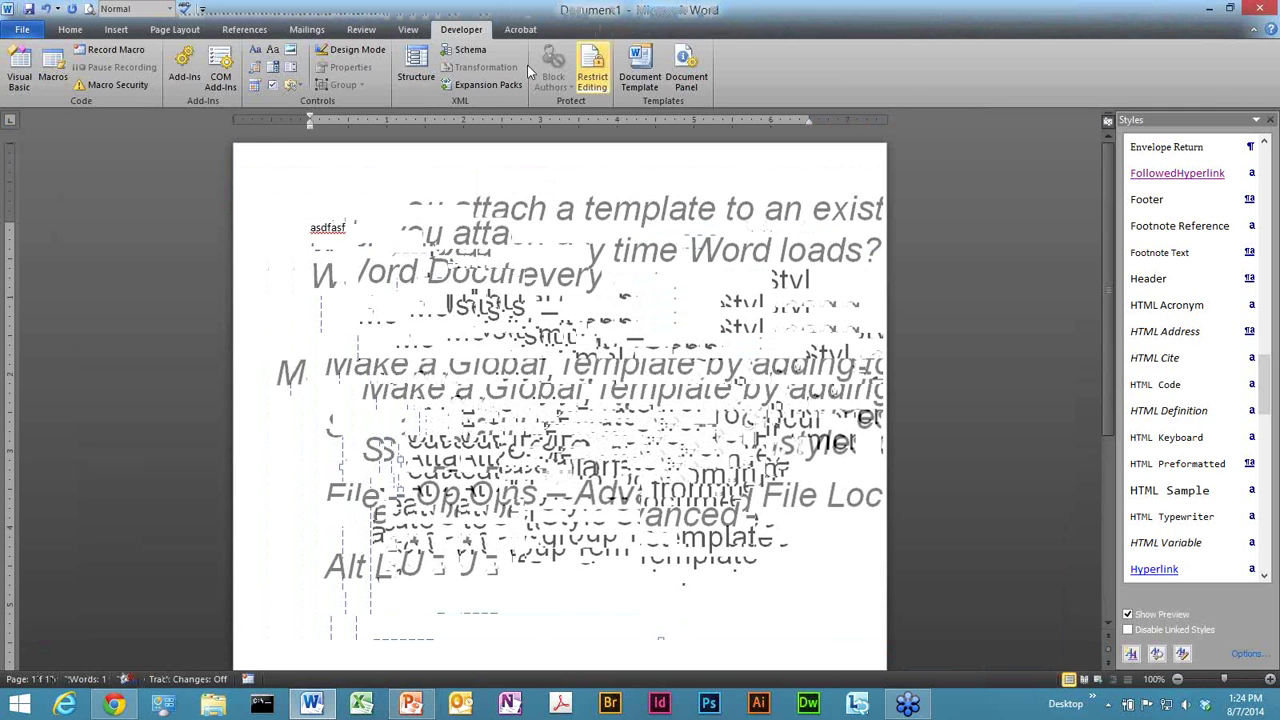
scroll(630, 95, up, 7)
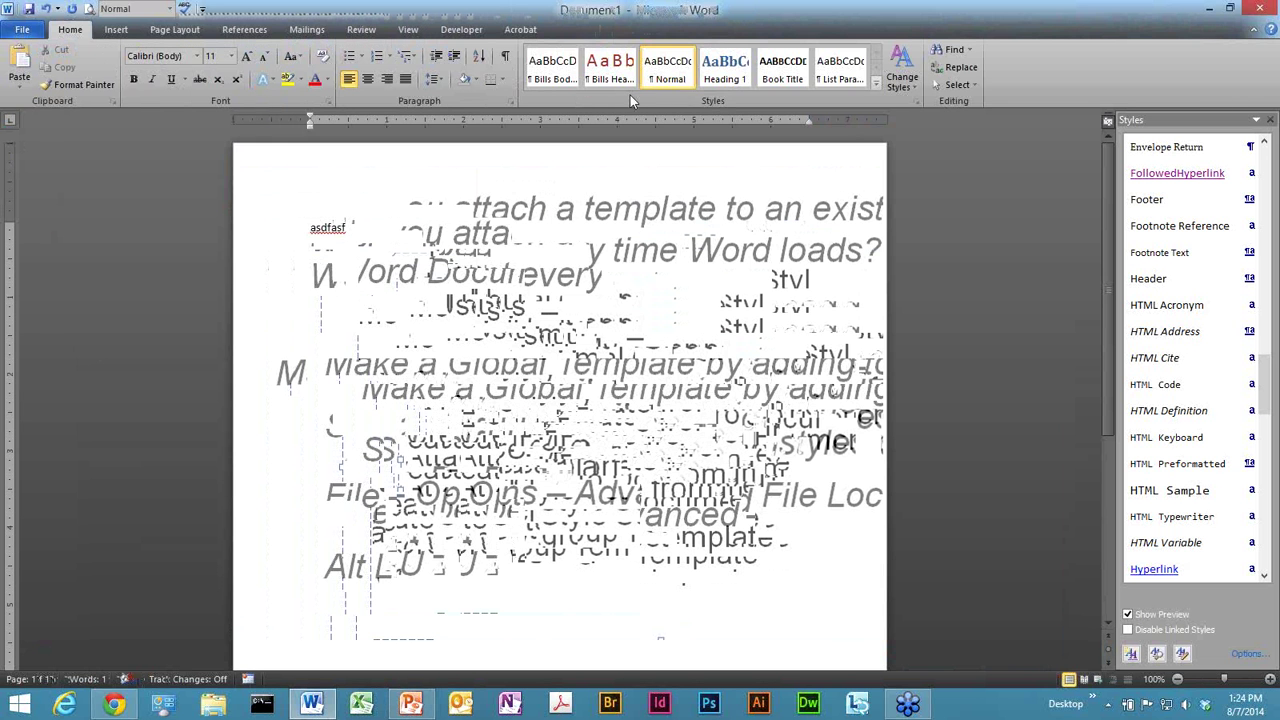
Step: Open the Normal style's Modify Style settings and cancel without changes
right_click(680, 78)
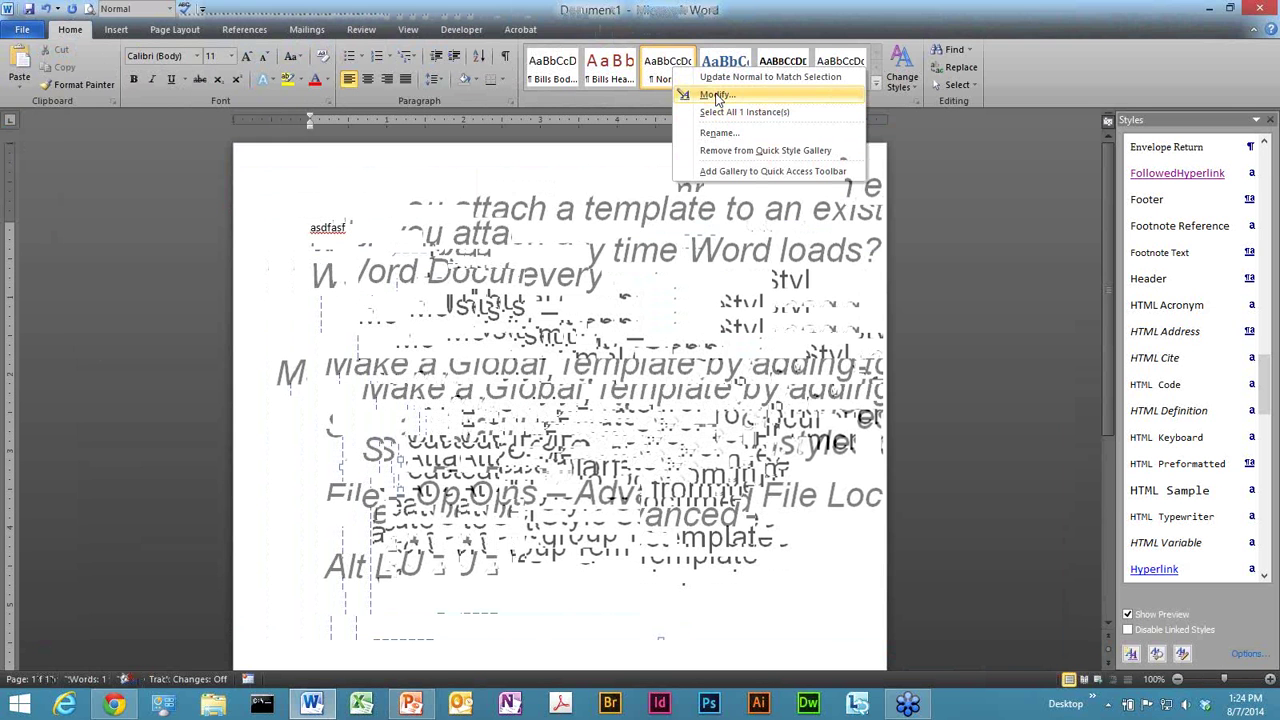
click(716, 97)
click(858, 562)
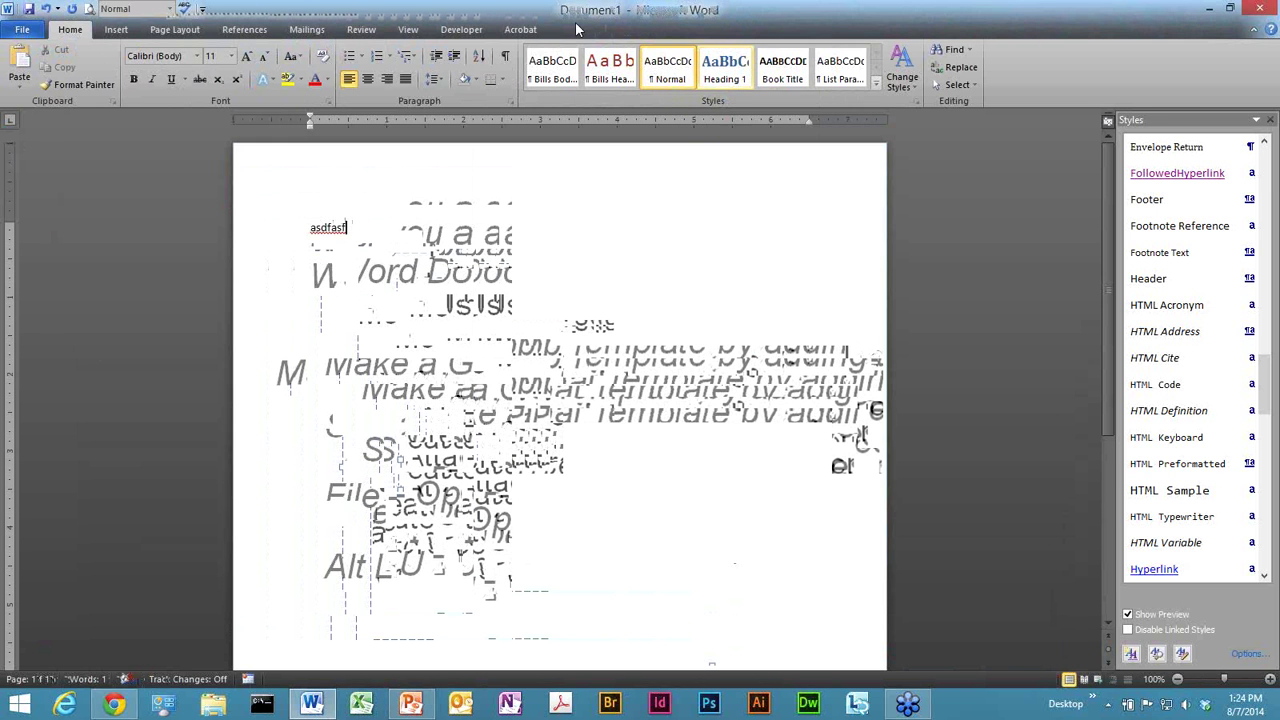
Step: Reopen and cancel Templates and Add-ins, minimize Word, and scroll PowerPoint to slide 15
click(468, 32)
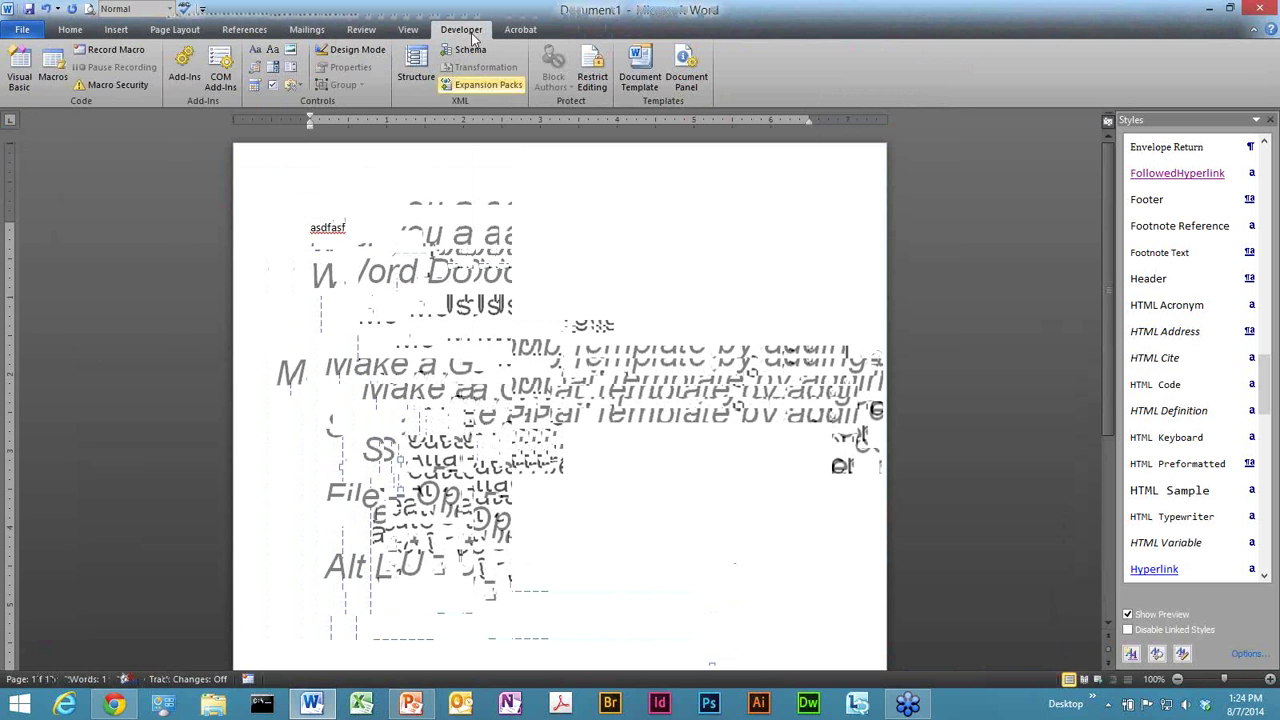
click(640, 75)
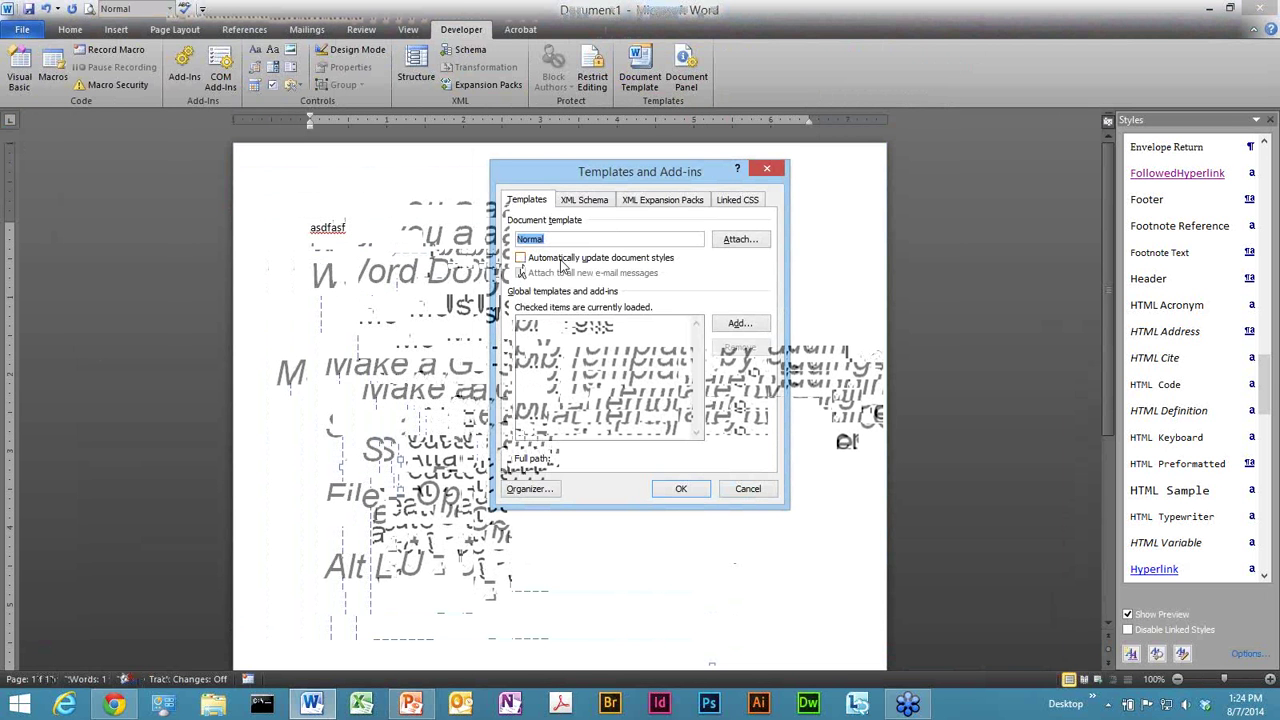
click(748, 489)
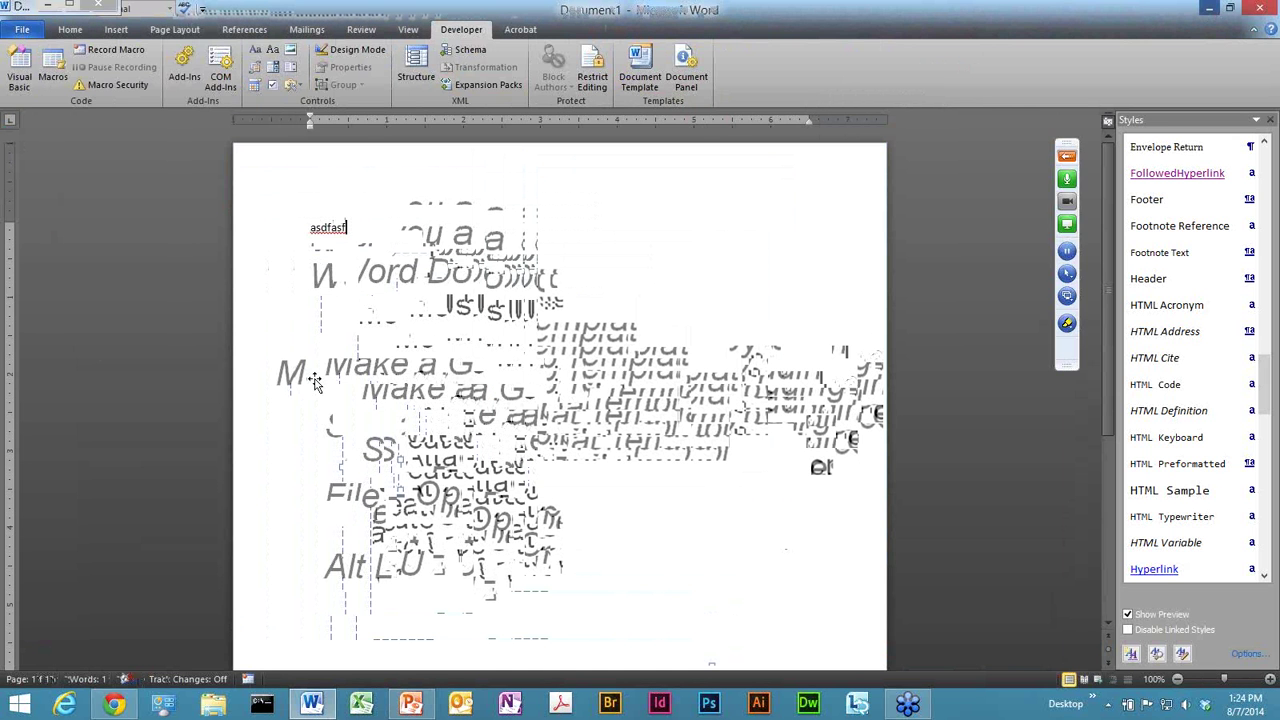
click(1208, 10)
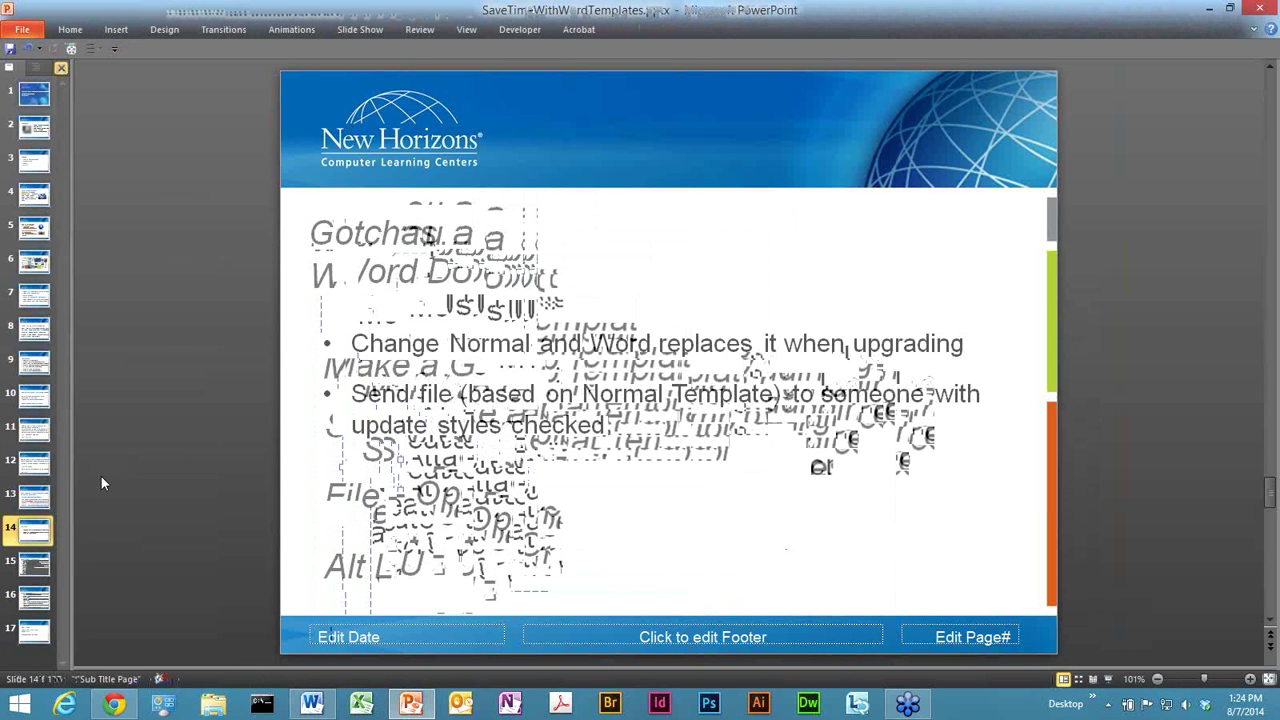
scroll(101, 476, down, 1)
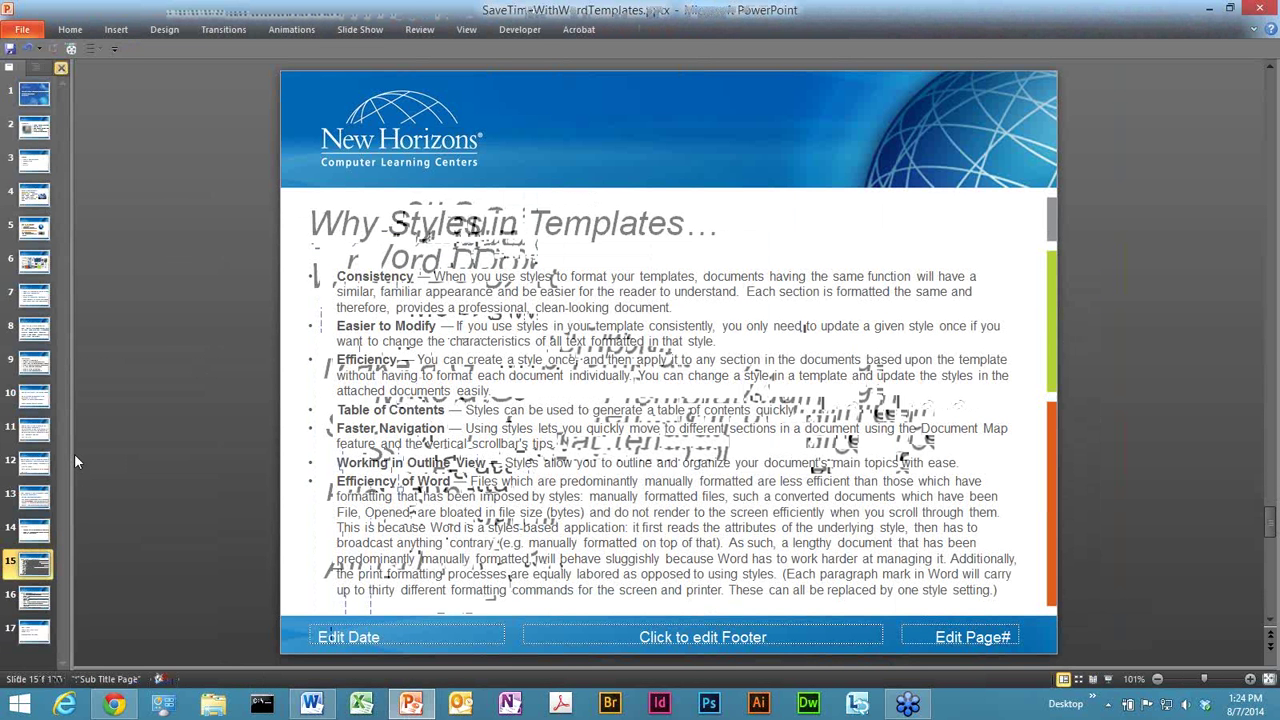